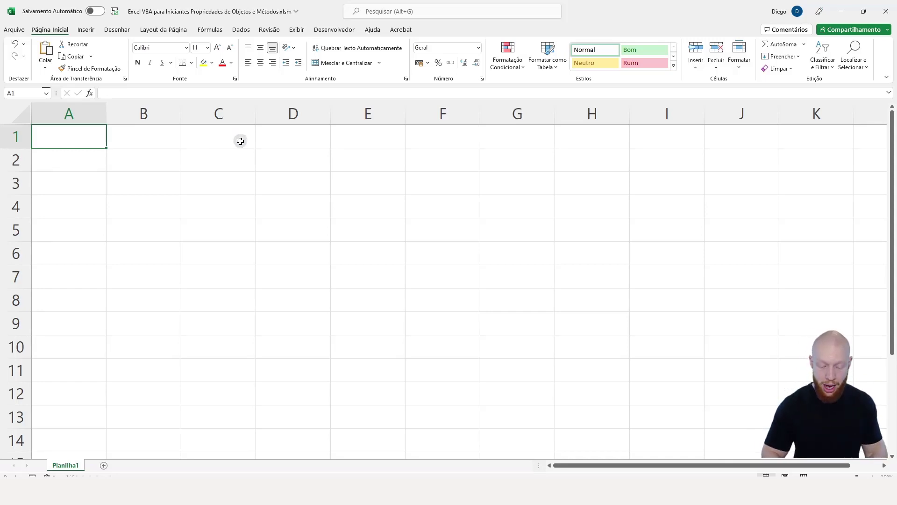
# Switch from the Excel workbook to the Visual Basic for Applications editor with Alt+F11
pyautogui.hotkey('alt', 'F11')
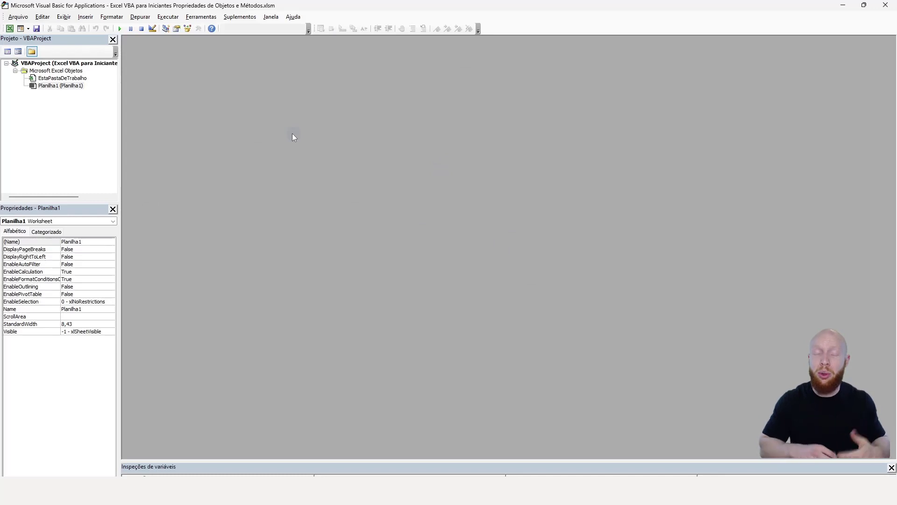
# Insert a new module, Módulo1, via Inserir > Módulo and erase the stray test letters
pyautogui.click(89, 18)
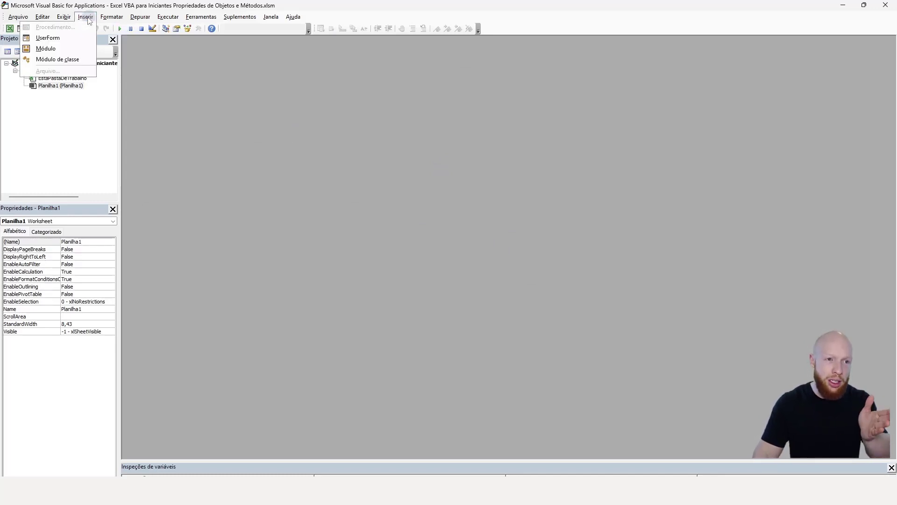
pyautogui.click(47, 47)
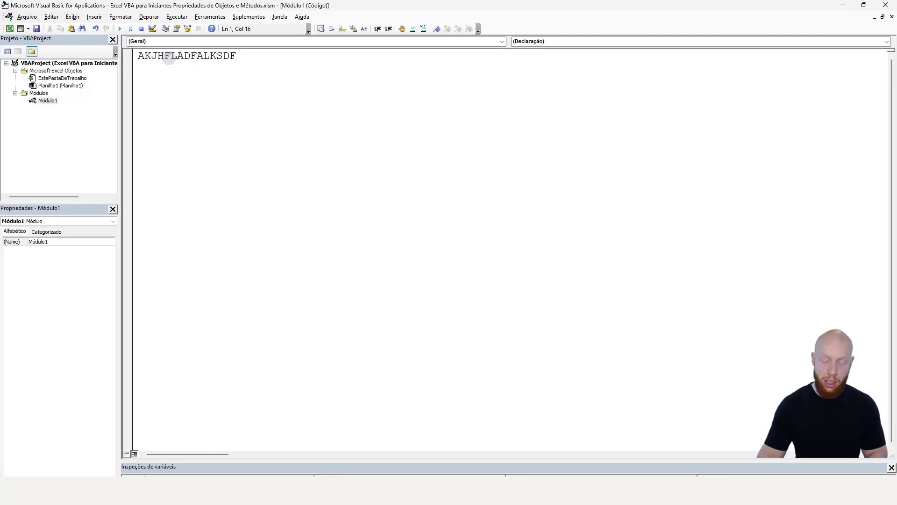
pyautogui.press('BackSpace')
pyautogui.press('BackSpace')
pyautogui.press('BackSpace')
pyautogui.press('BackSpace')
pyautogui.press('BackSpace')
pyautogui.press('BackSpace')
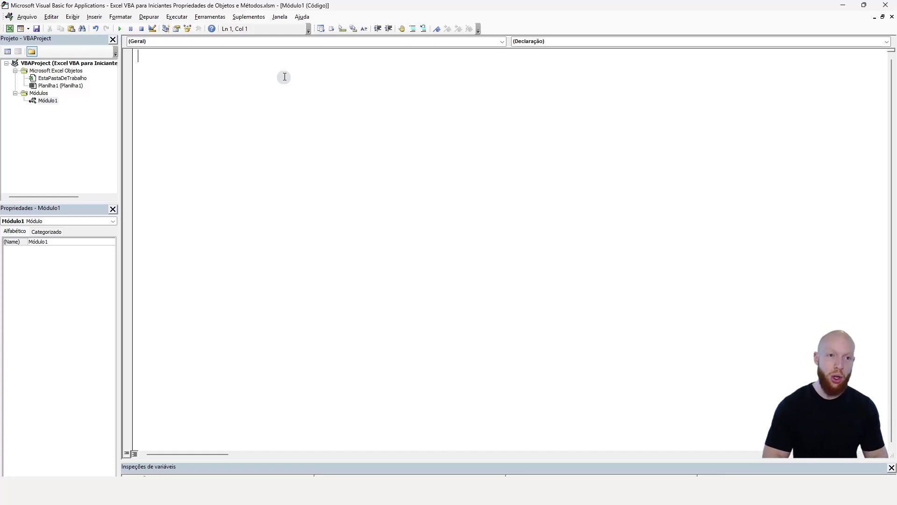
# Create the empty Sub minhamacro procedure and highlight its opening line, End Sub and blank body lines
pyautogui.press('capslock')
pyautogui.write('sub')
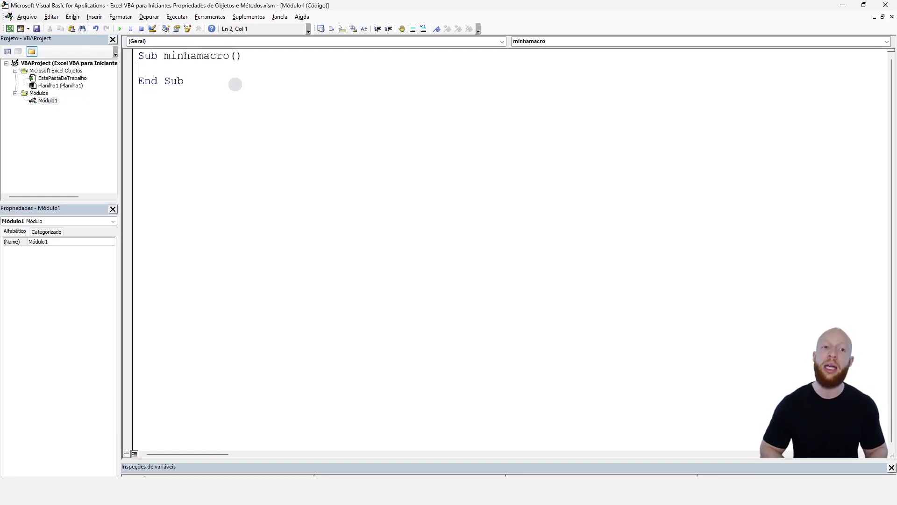
pyautogui.press('Return')
pyautogui.press('Return')
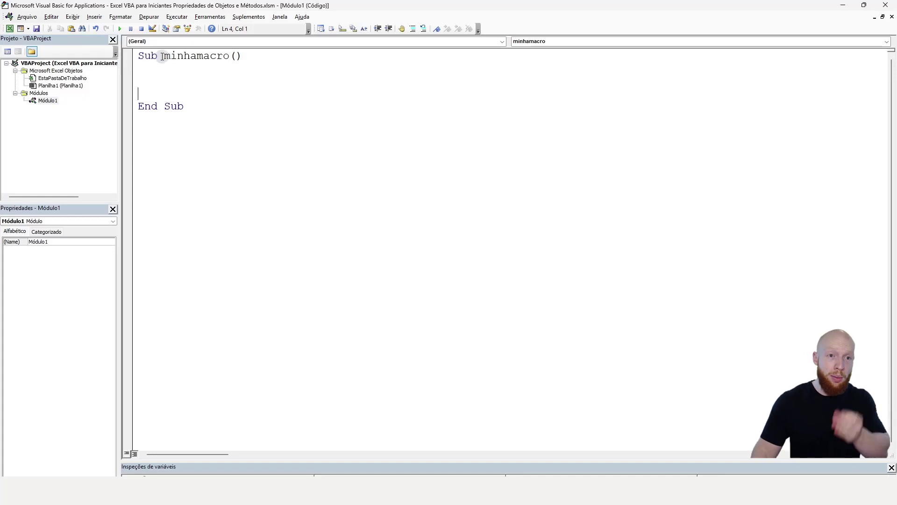
pyautogui.moveTo(164, 56); pyautogui.dragTo(243, 60)
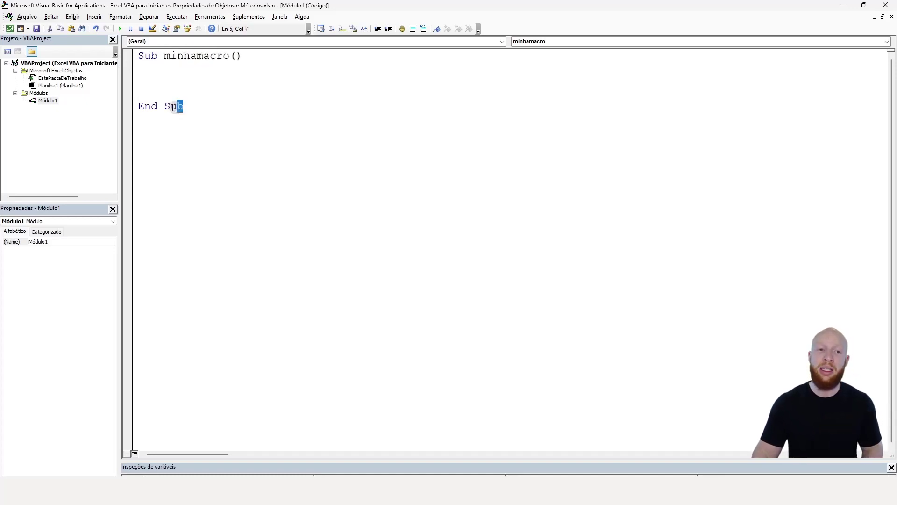
pyautogui.moveTo(184, 106); pyautogui.dragTo(138, 107)
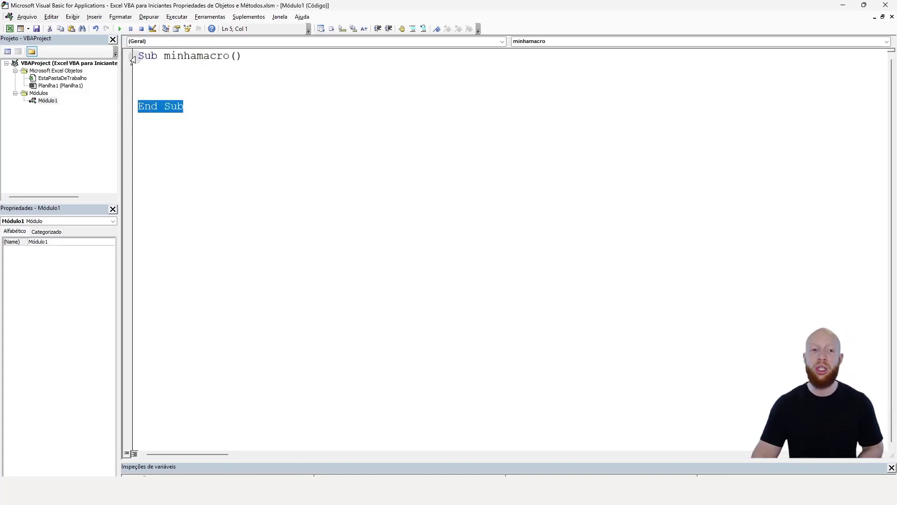
pyautogui.moveTo(133, 60); pyautogui.dragTo(250, 59)
pyautogui.moveTo(200, 106); pyautogui.dragTo(86, 107)
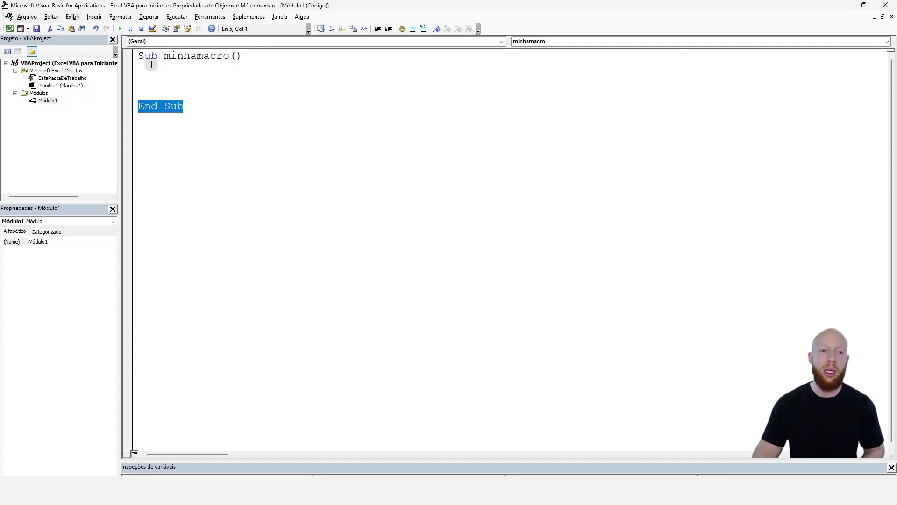
pyautogui.moveTo(151, 65); pyautogui.dragTo(157, 89)
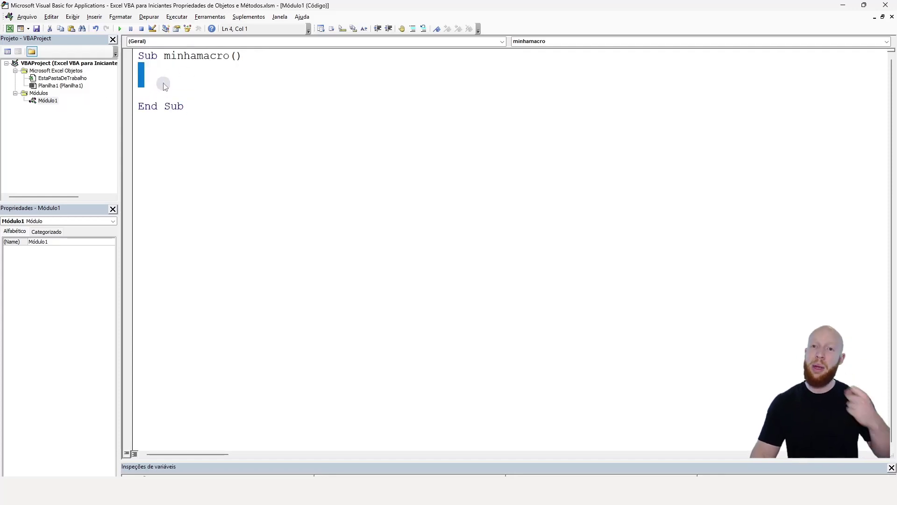
pyautogui.click(169, 79)
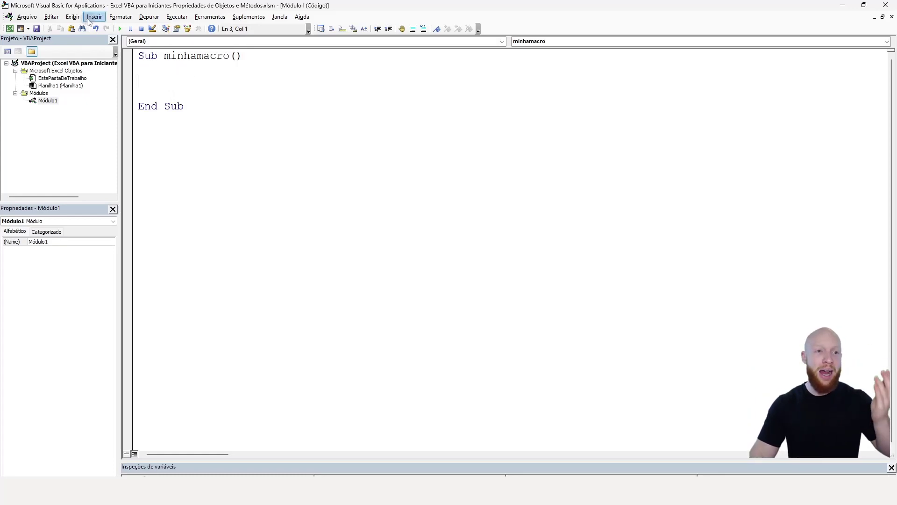
# Highlight the whole minhamacro procedure, then return to the Excel worksheet
pyautogui.hotkey('alt', 'i')
pyautogui.press('Escape')
pyautogui.moveTo(137, 55); pyautogui.dragTo(216, 113)
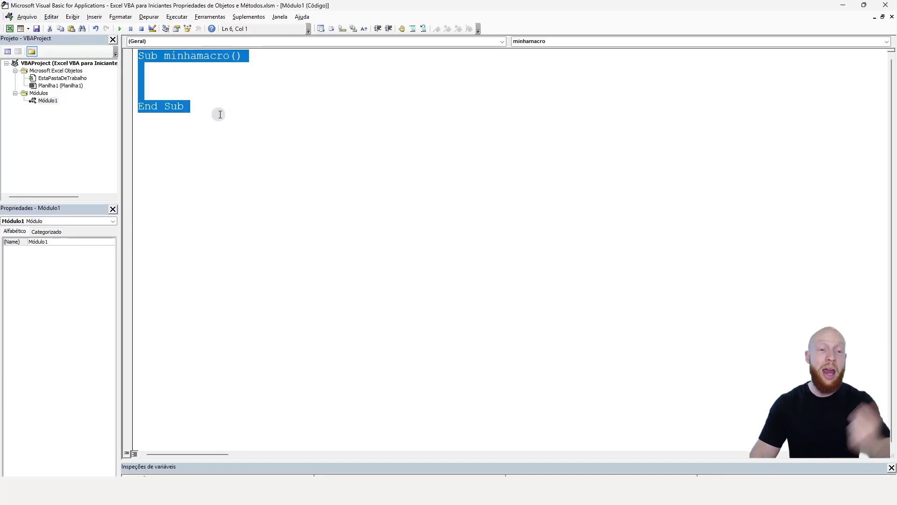
pyautogui.click(214, 85)
pyautogui.click(214, 85)
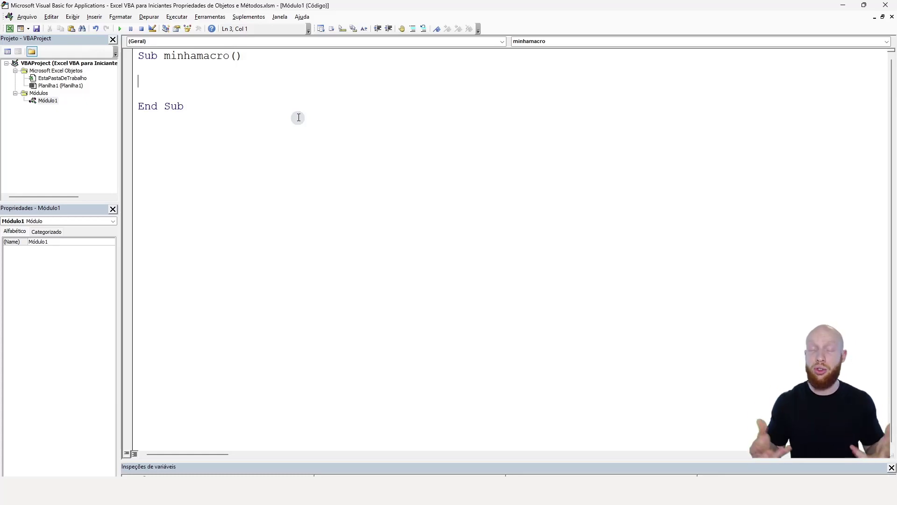
pyautogui.hotkey('alt', 'F11')
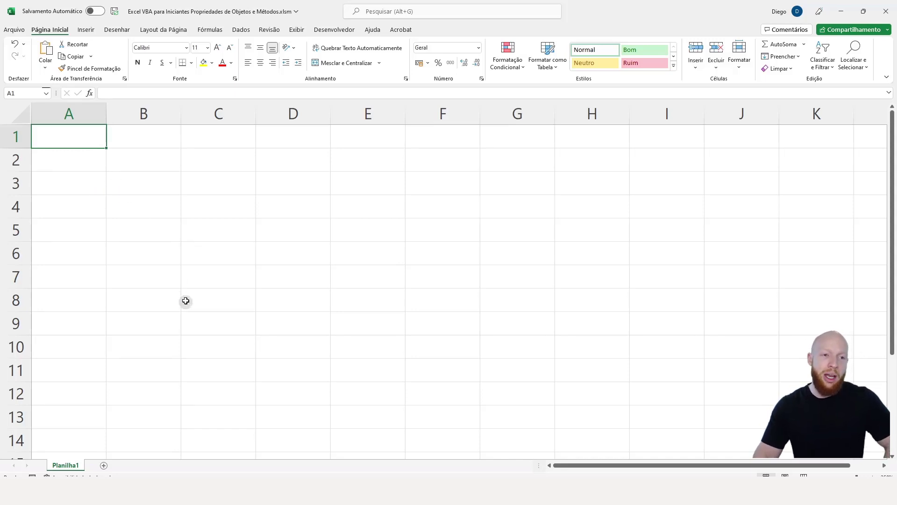
# Select cell B2, look at column B and row 2, and enter a name in B2
pyautogui.click(134, 162)
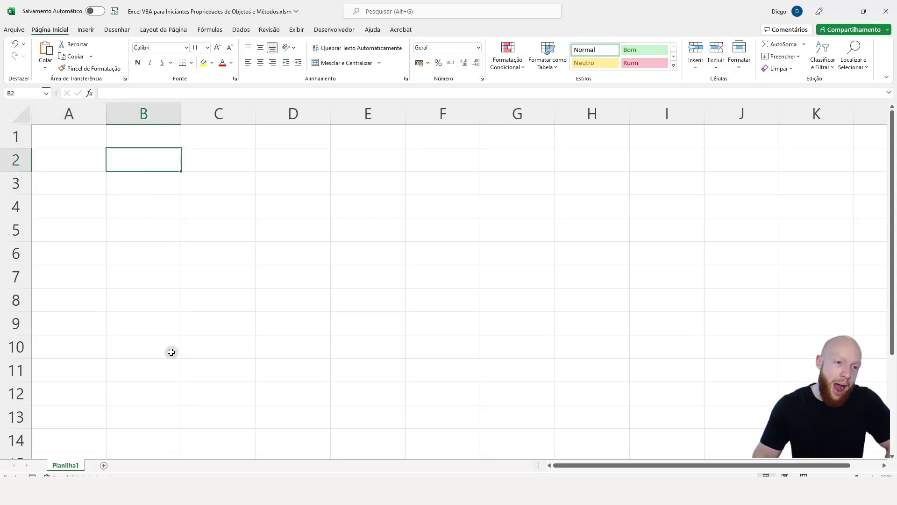
pyautogui.click(144, 114)
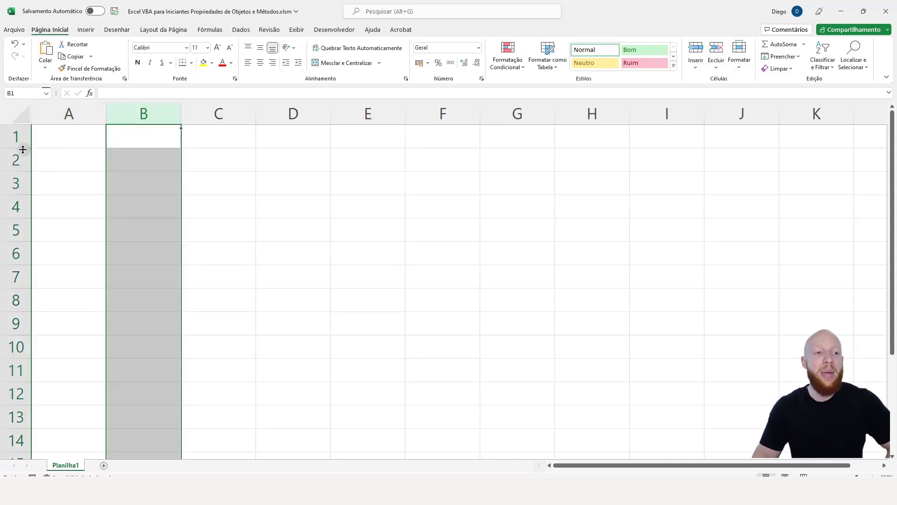
pyautogui.click(16, 160)
pyautogui.click(126, 157)
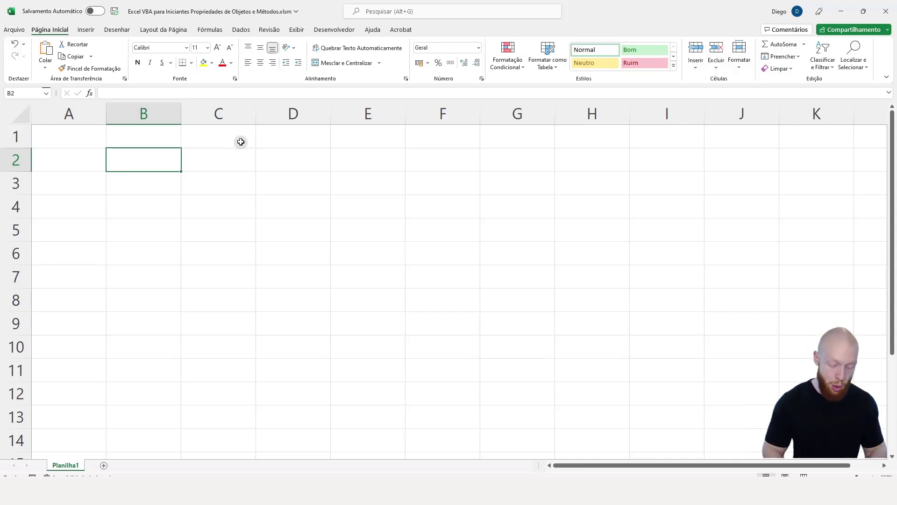
pyautogui.press('capslock')
pyautogui.write('Diego')
pyautogui.press('Return')
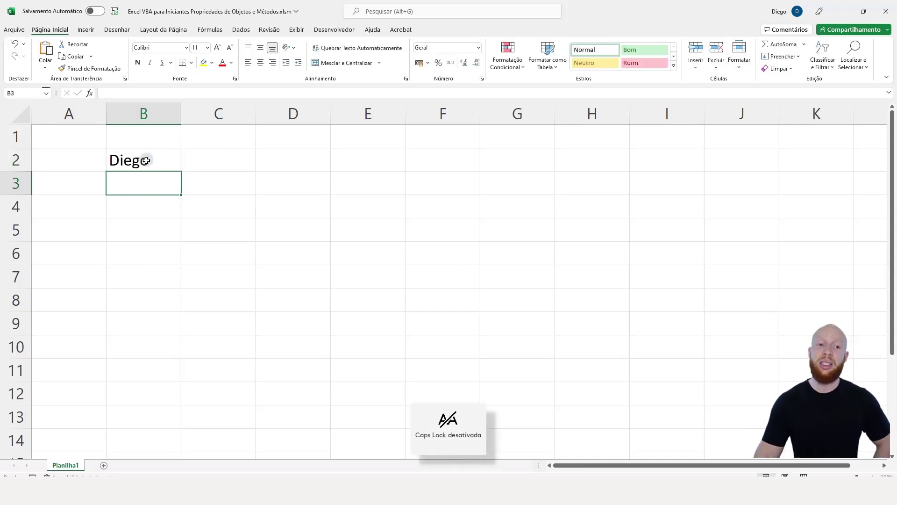
# Give cell B2 red text and a grey-blue fill, leaving its borders unchanged
pyautogui.click(146, 160)
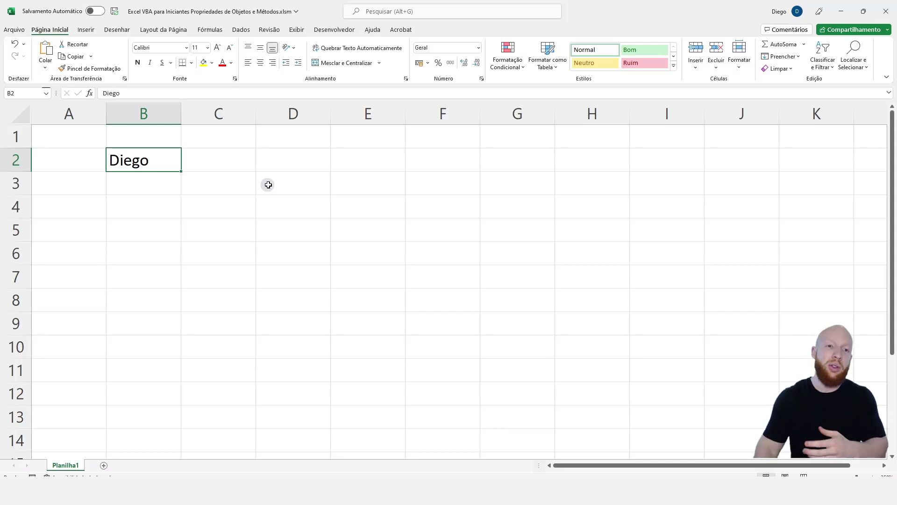
pyautogui.click(223, 63)
pyautogui.click(211, 62)
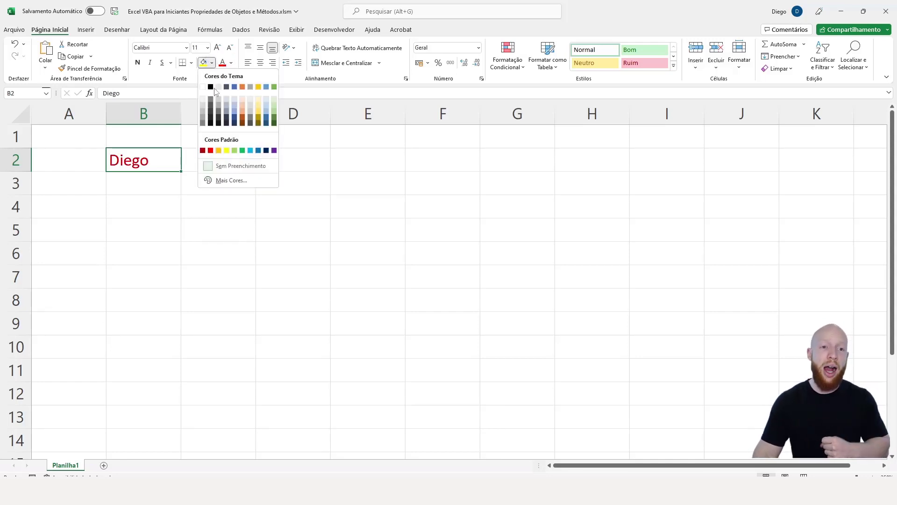
pyautogui.click(228, 107)
pyautogui.click(191, 65)
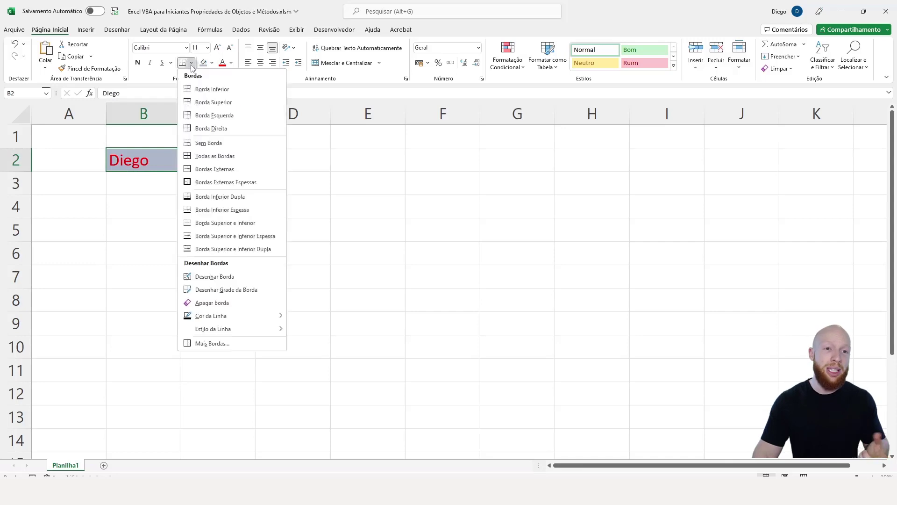
pyautogui.click(349, 168)
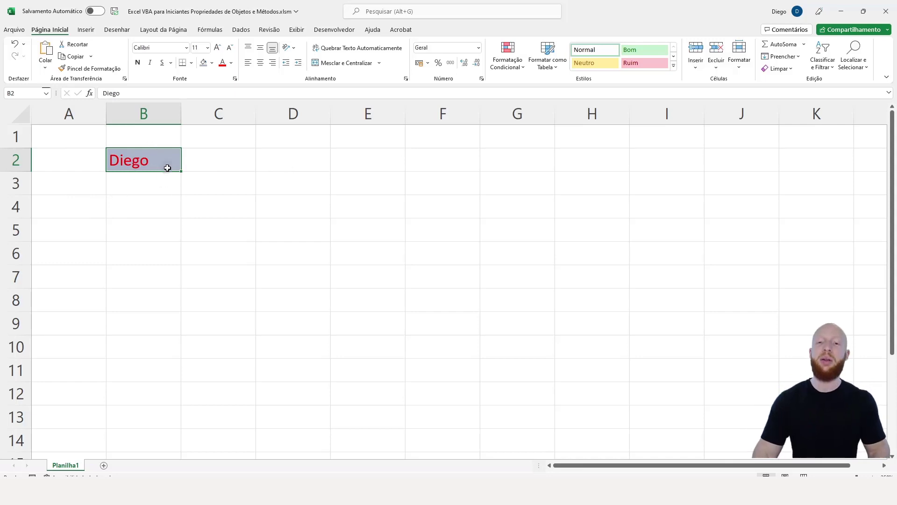
# Write Range("B2").Value inside minhamacro, glancing at cell B2 in the worksheet midway
pyautogui.hotkey('alt', 'F11')
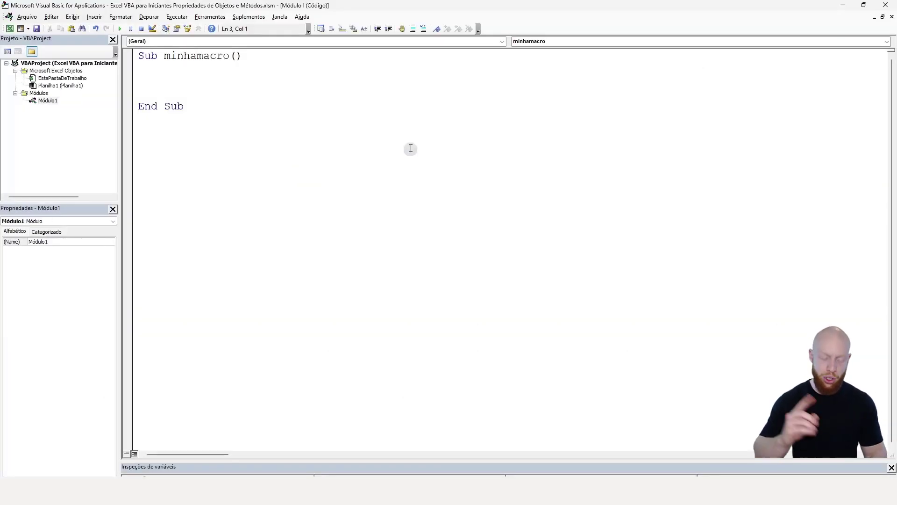
pyautogui.write('range("')
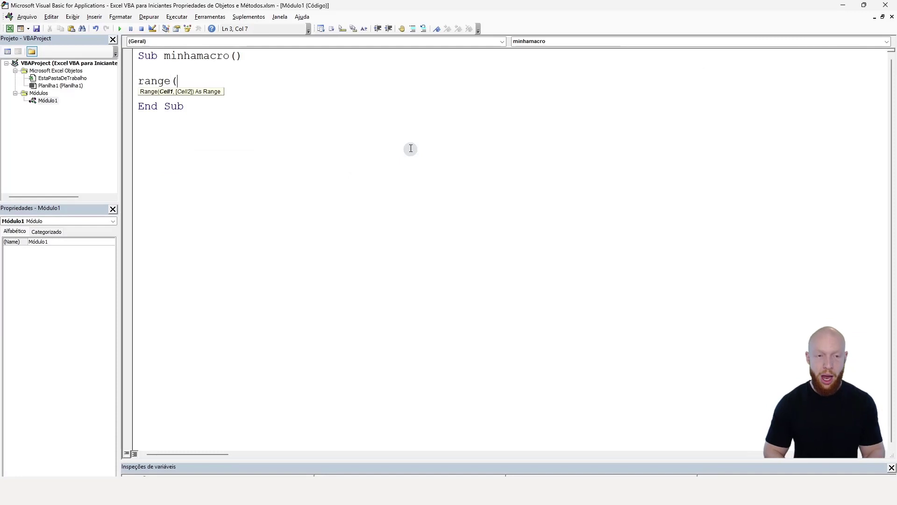
pyautogui.write('B2')
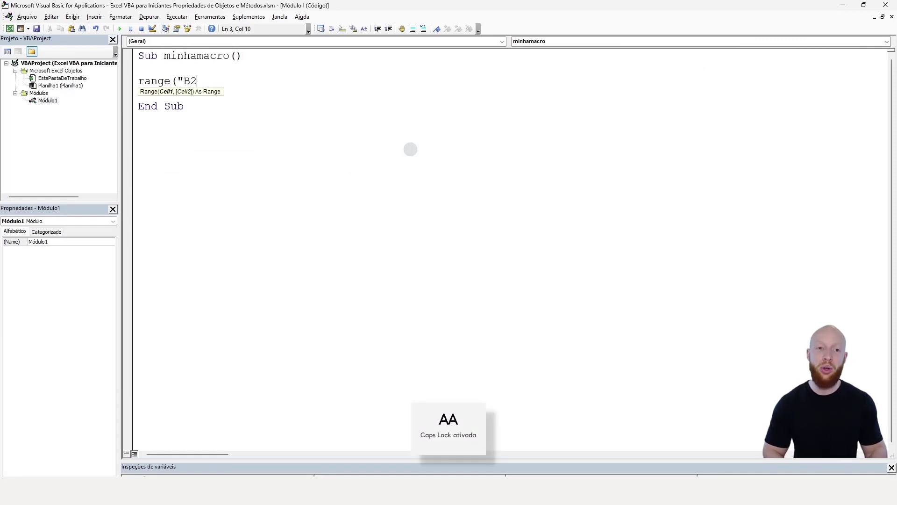
pyautogui.write('")')
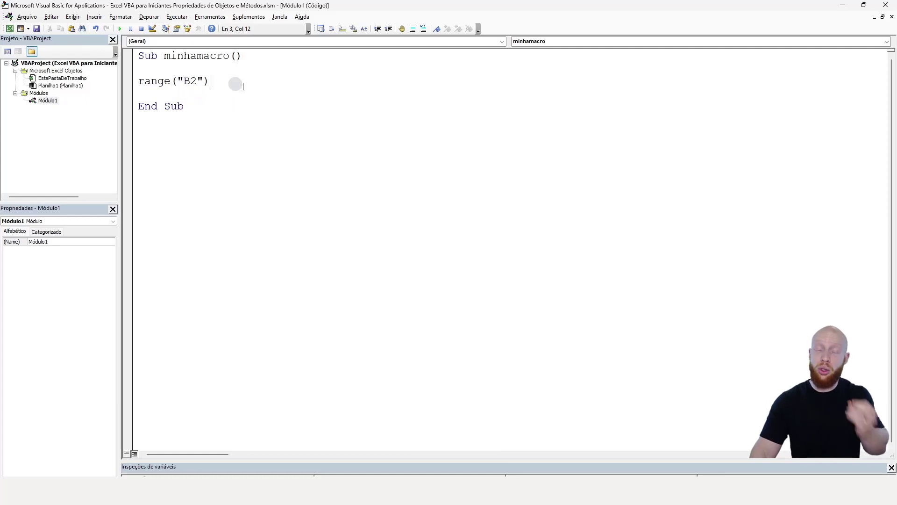
pyautogui.hotkey('alt', 'F11')
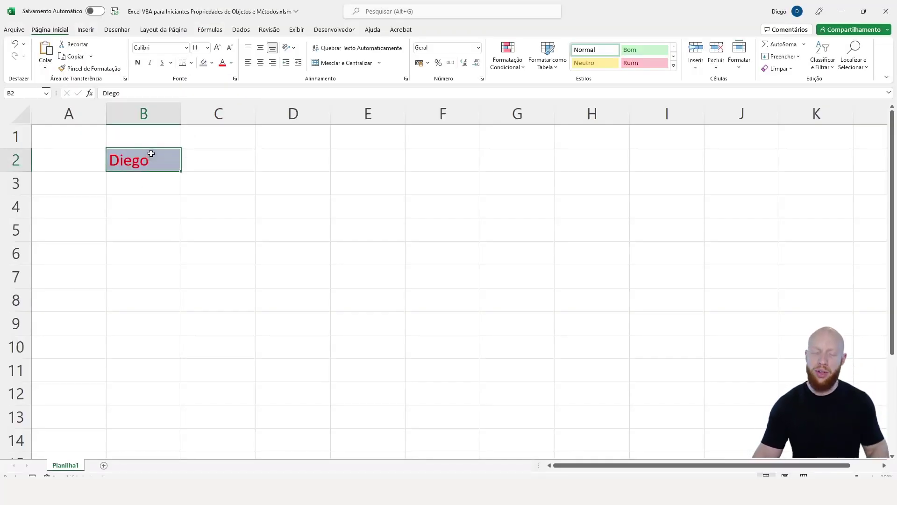
pyautogui.hotkey('alt', 'F11')
pyautogui.write('.')
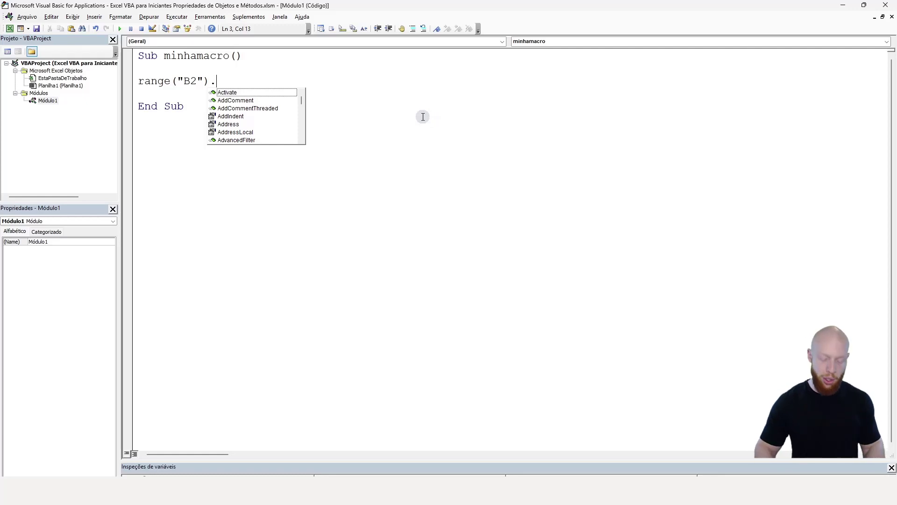
pyautogui.write('VAL')
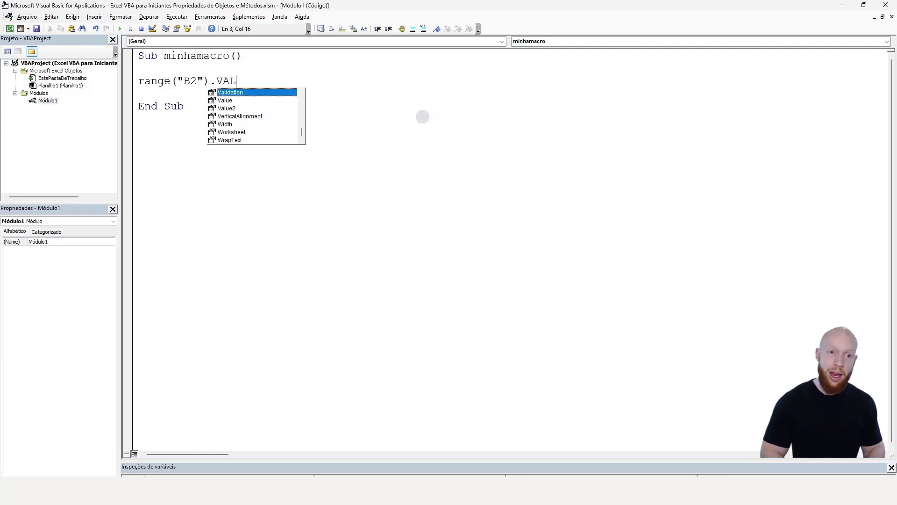
pyautogui.write('UE')
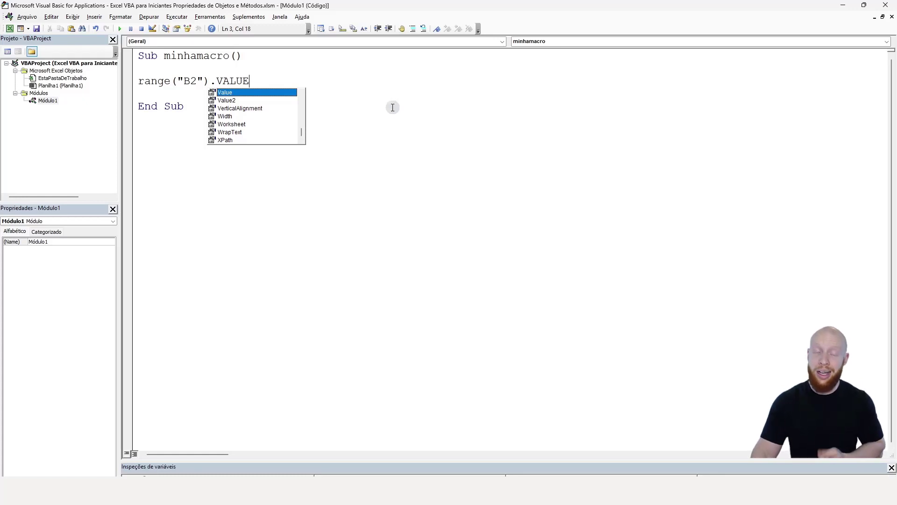
pyautogui.press('Tab')
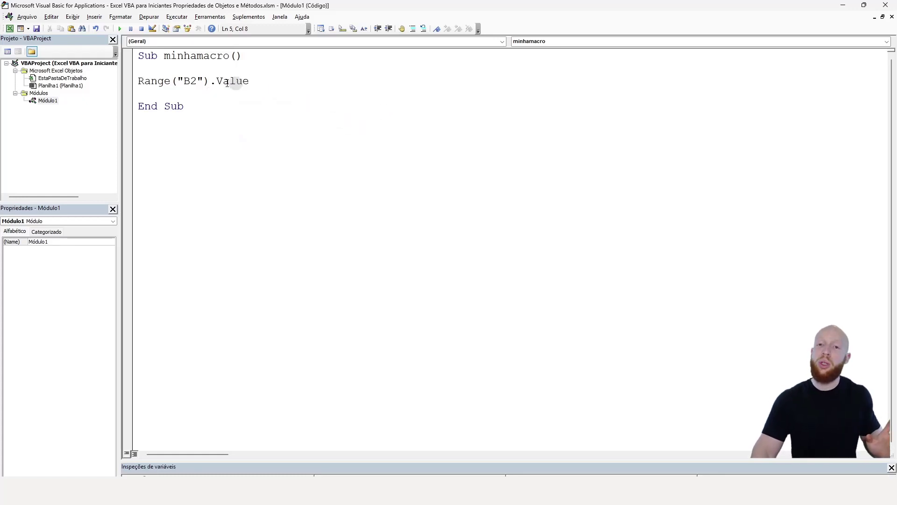
pyautogui.doubleClick(216, 82)
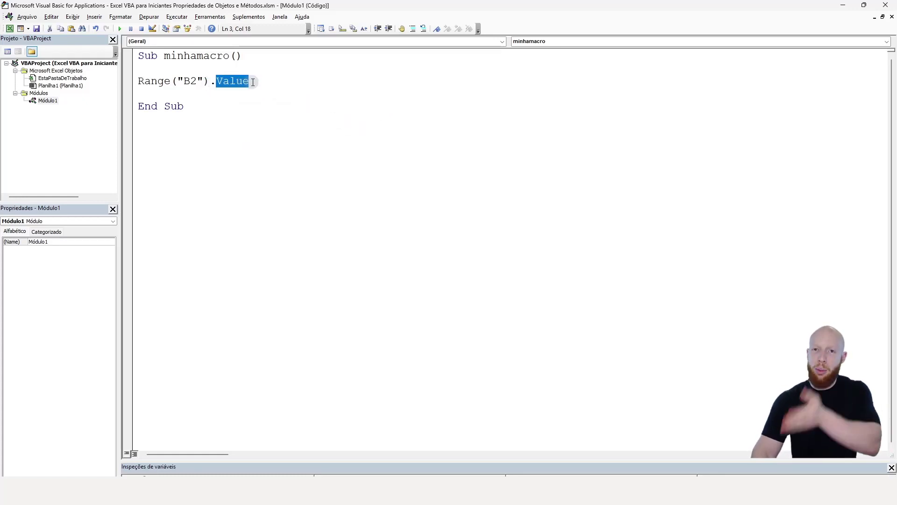
pyautogui.keyDown('shift'); pyautogui.click(149, 84); pyautogui.keyUp('shift')
pyautogui.click(208, 89)
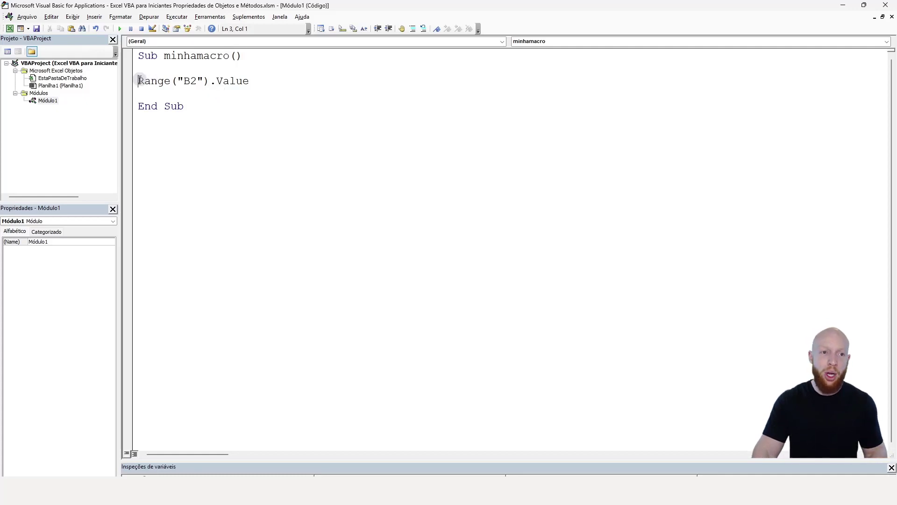
pyautogui.hotkey('alt', 'F11')
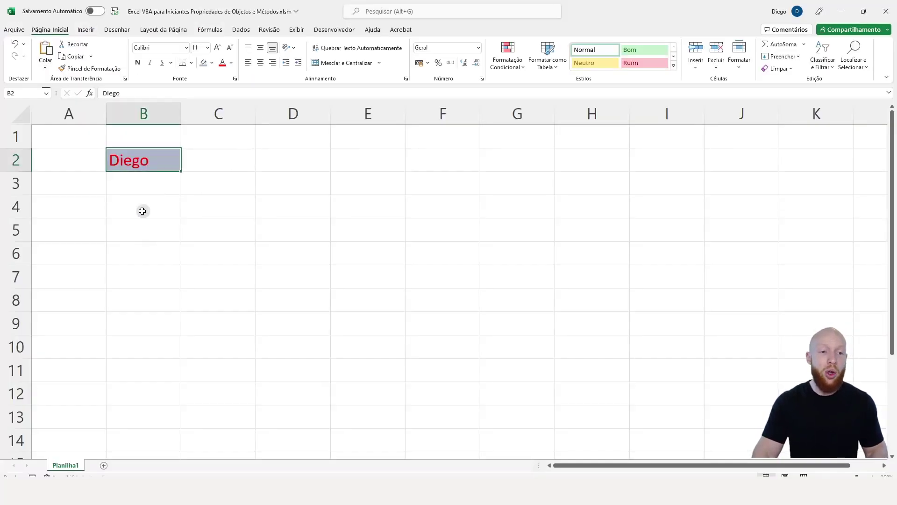
pyautogui.click(142, 210)
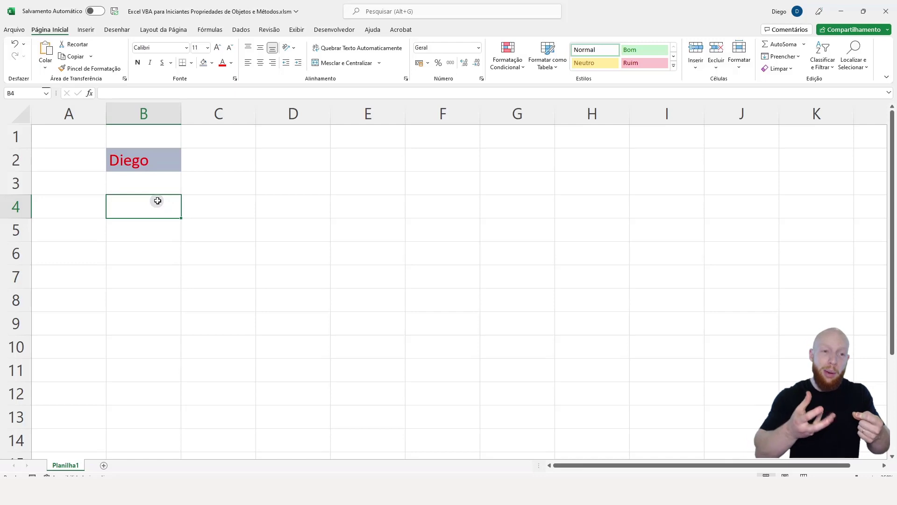
pyautogui.press('Up')
pyautogui.press('Up')
pyautogui.click(164, 206)
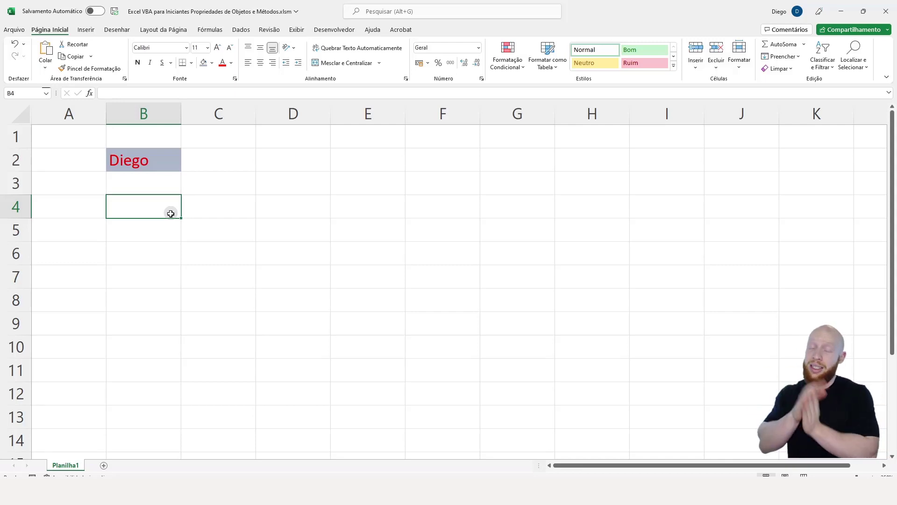
pyautogui.click(171, 159)
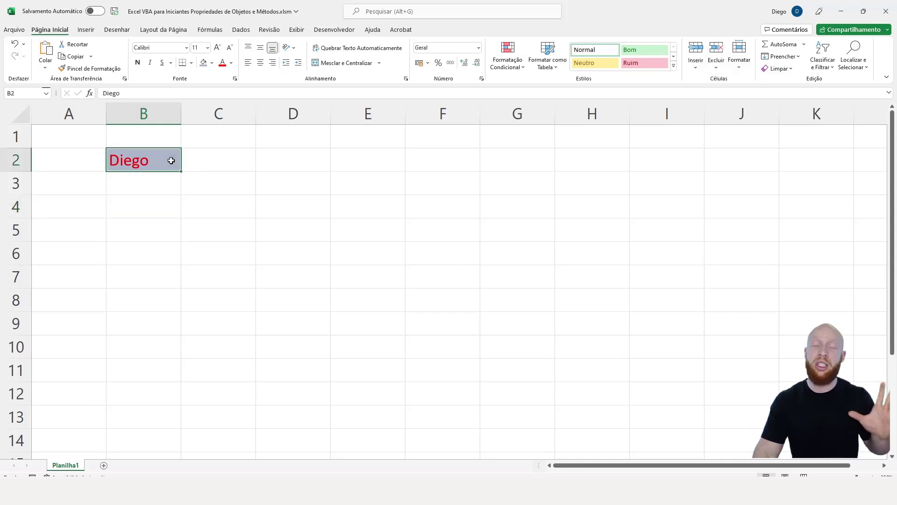
# Show the Immediate window from the View menu alongside the Range("B2").Value line
pyautogui.hotkey('alt', 'F11')
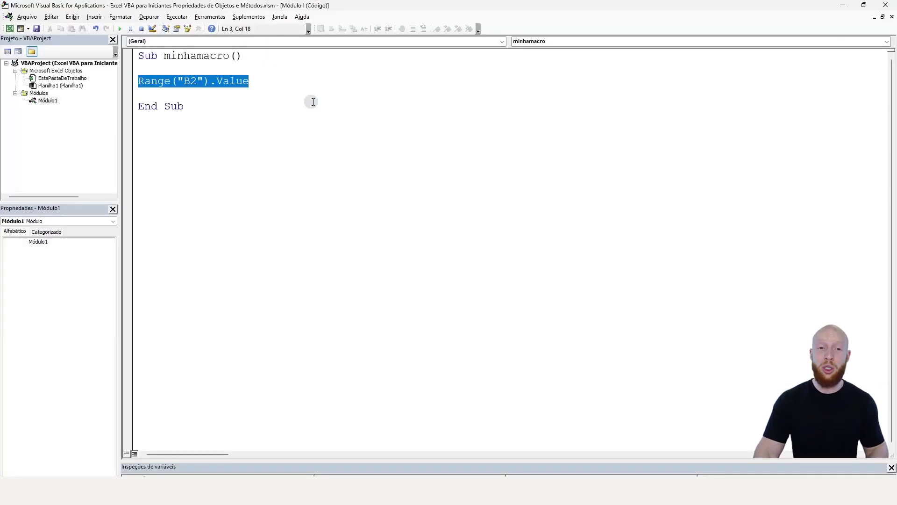
pyautogui.click(288, 83)
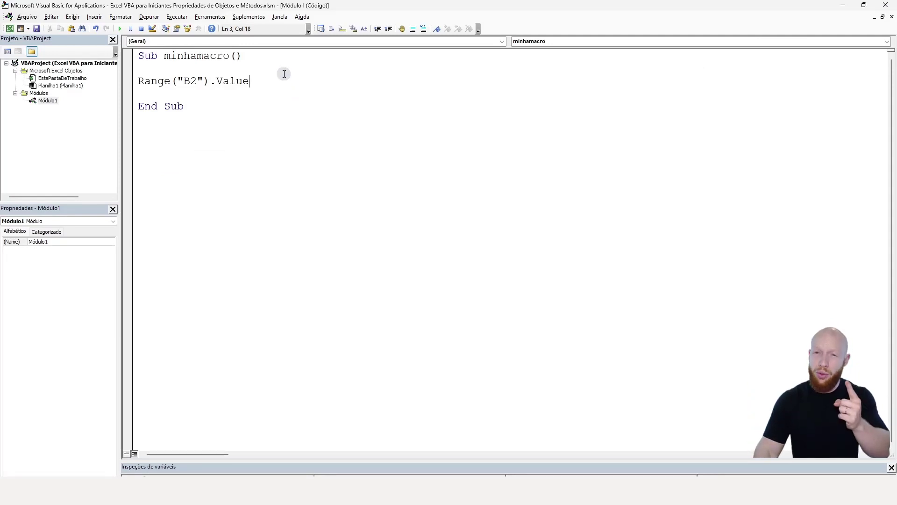
pyautogui.click(73, 17)
pyautogui.click(88, 84)
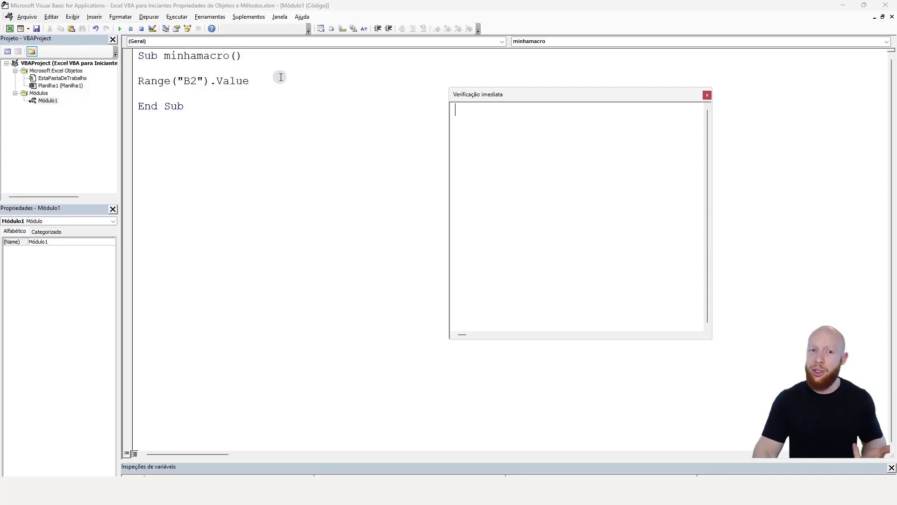
pyautogui.moveTo(280, 81); pyautogui.dragTo(141, 81)
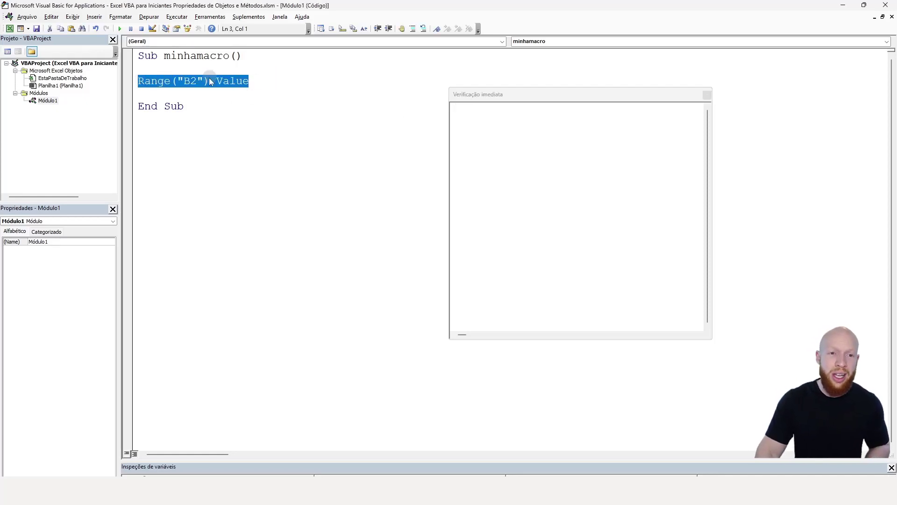
pyautogui.moveTo(280, 81); pyautogui.dragTo(107, 82)
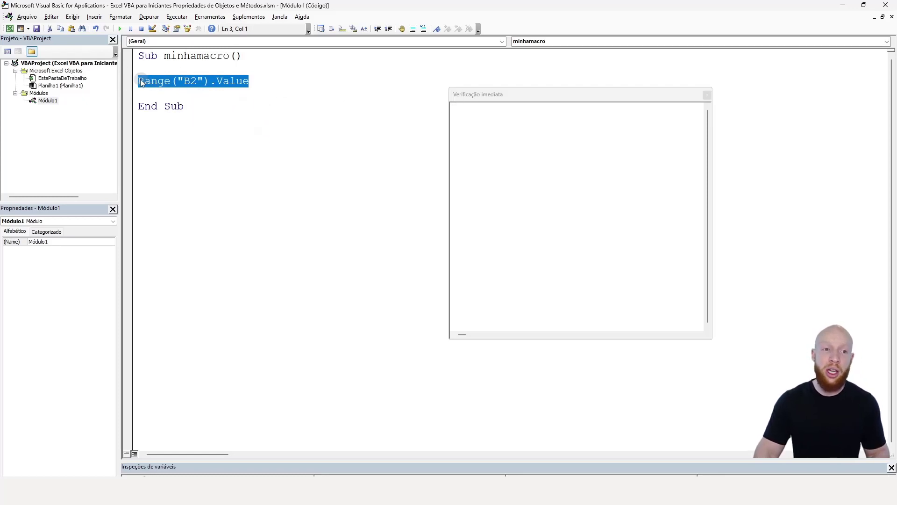
pyautogui.click(537, 133)
pyautogui.moveTo(155, 81); pyautogui.dragTo(236, 89)
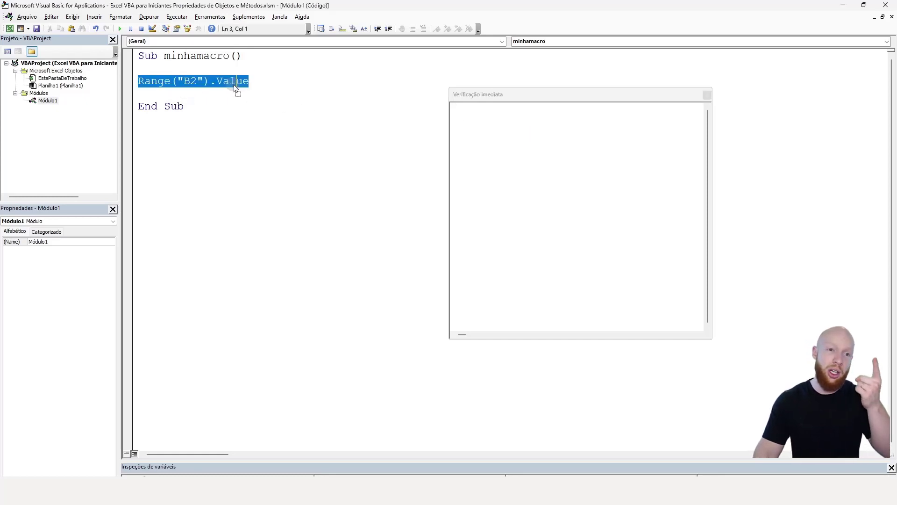
pyautogui.click(547, 133)
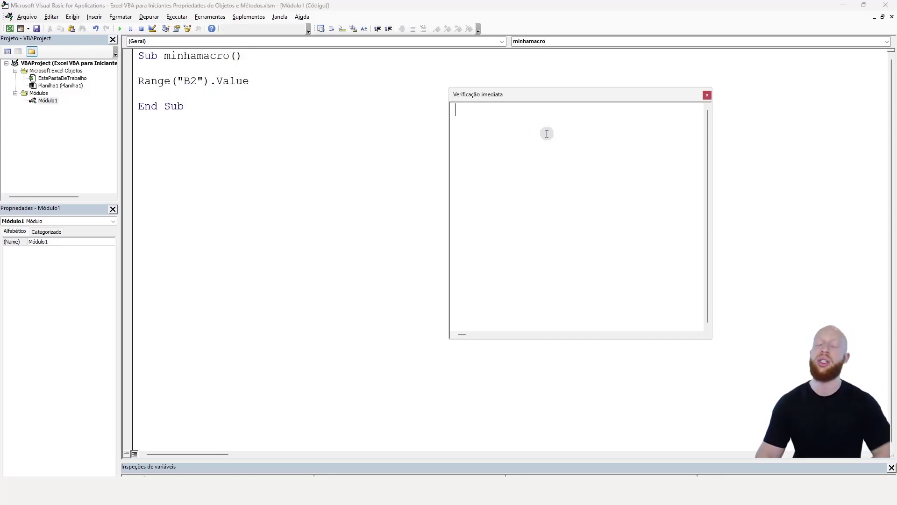
# Prefix the line with Debug.Print so it reads Debug.Print Range("B2").Value
pyautogui.click(139, 87)
pyautogui.press('Return')
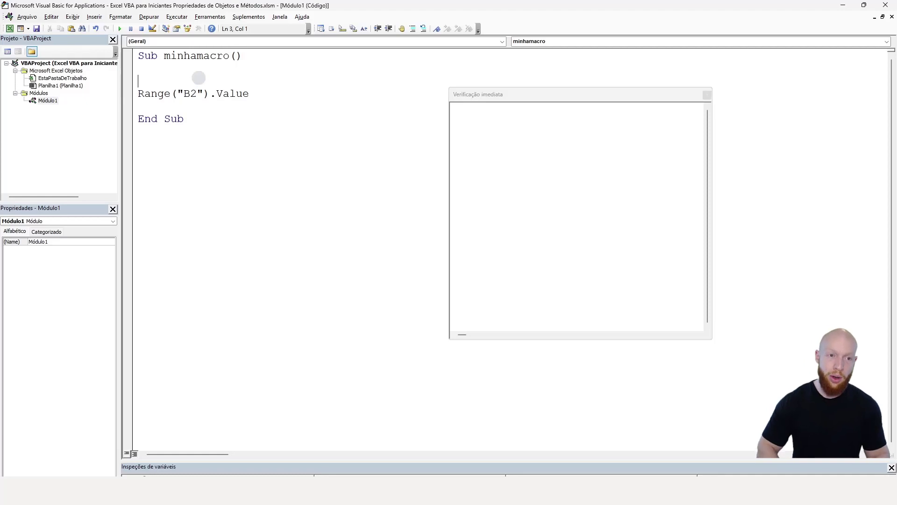
pyautogui.press('BackSpace')
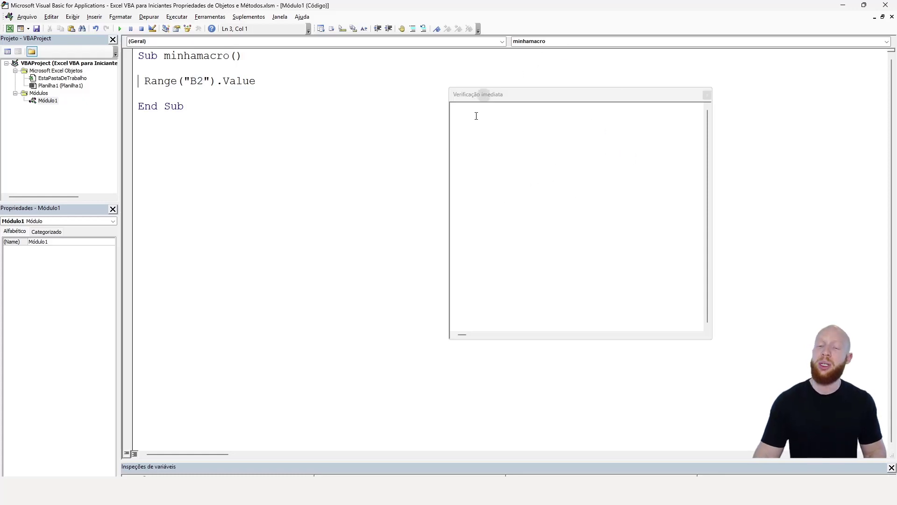
pyautogui.write('D ')
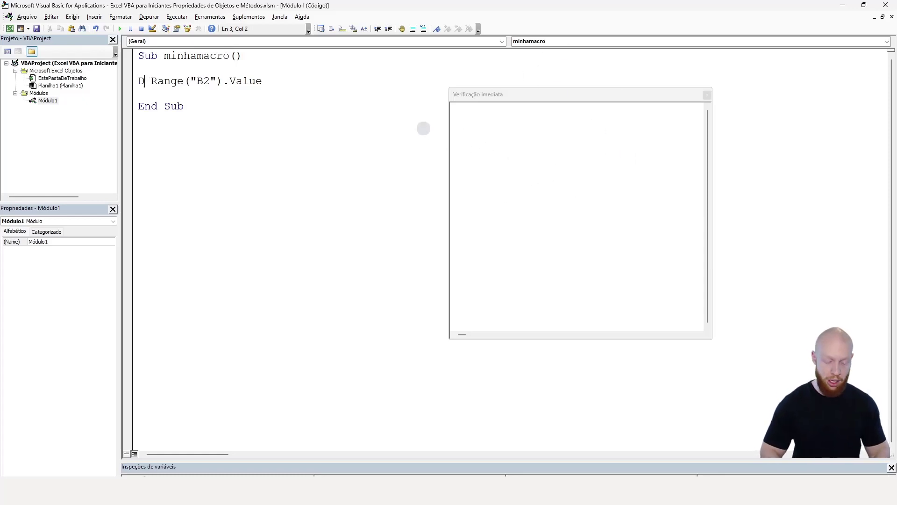
pyautogui.write('EBUG.')
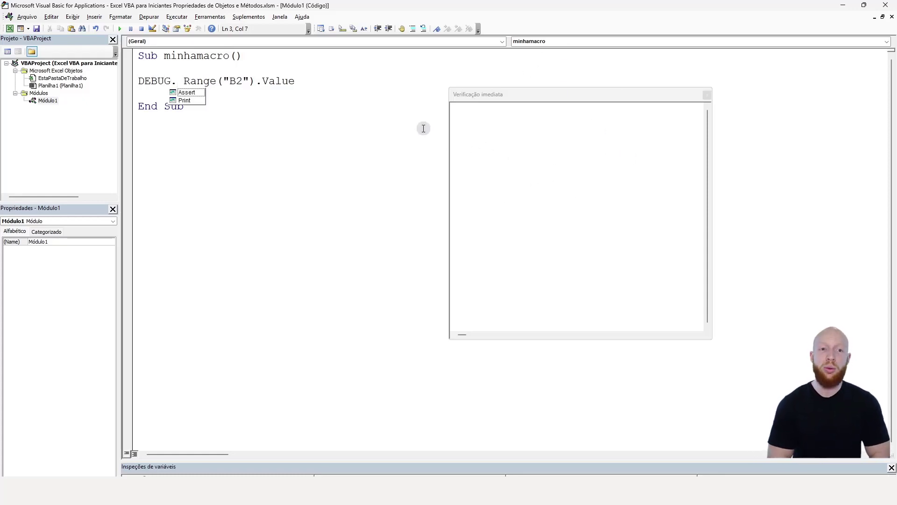
pyautogui.click(194, 100)
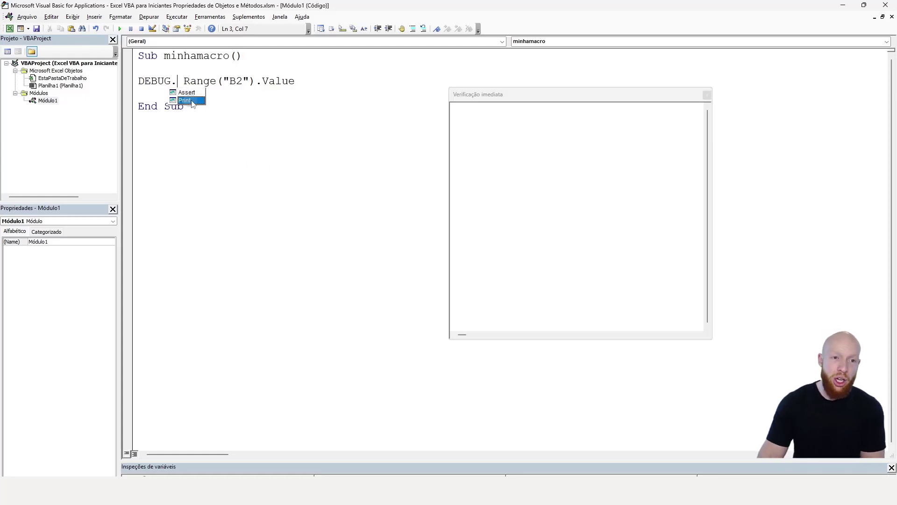
pyautogui.doubleClick(199, 101)
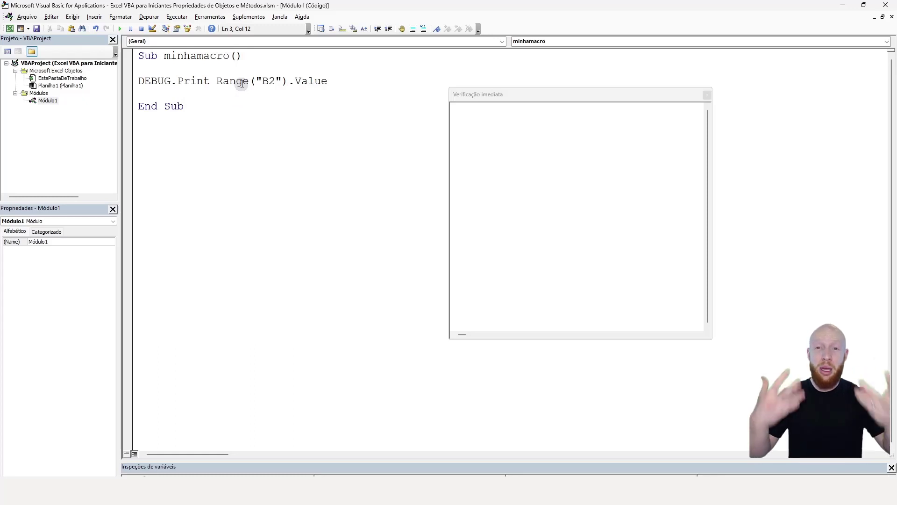
# Highlight DEBUG, Range("B2") and .Value in turn, checking the name printed in the Immediate window
pyautogui.moveTo(232, 82); pyautogui.dragTo(327, 82)
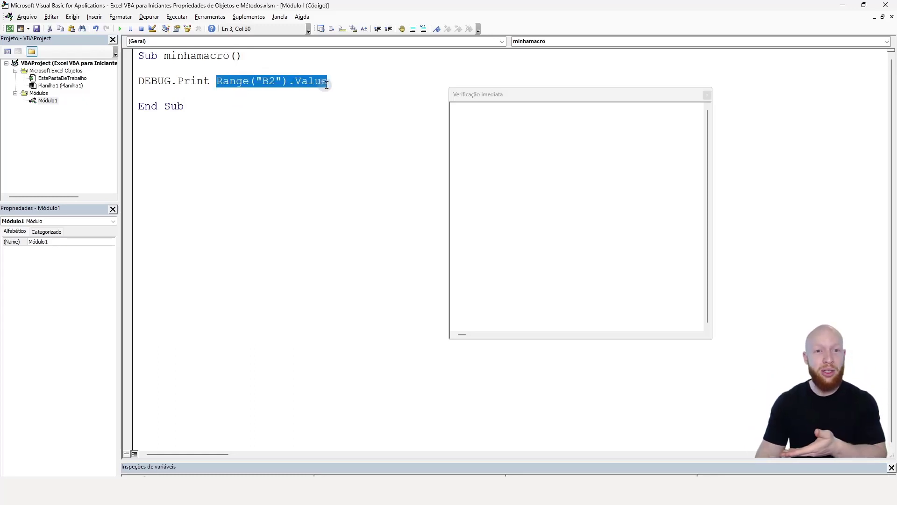
pyautogui.doubleClick(163, 82)
pyautogui.click(536, 168)
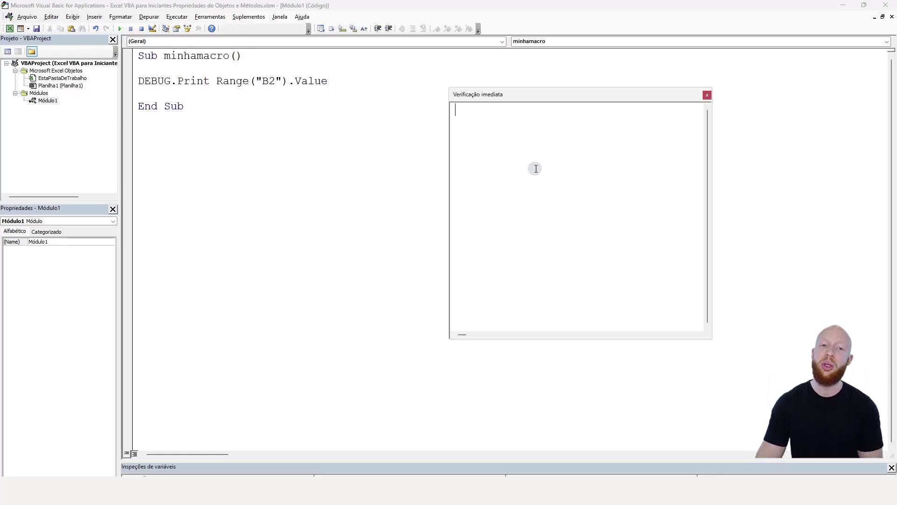
pyautogui.click(249, 83)
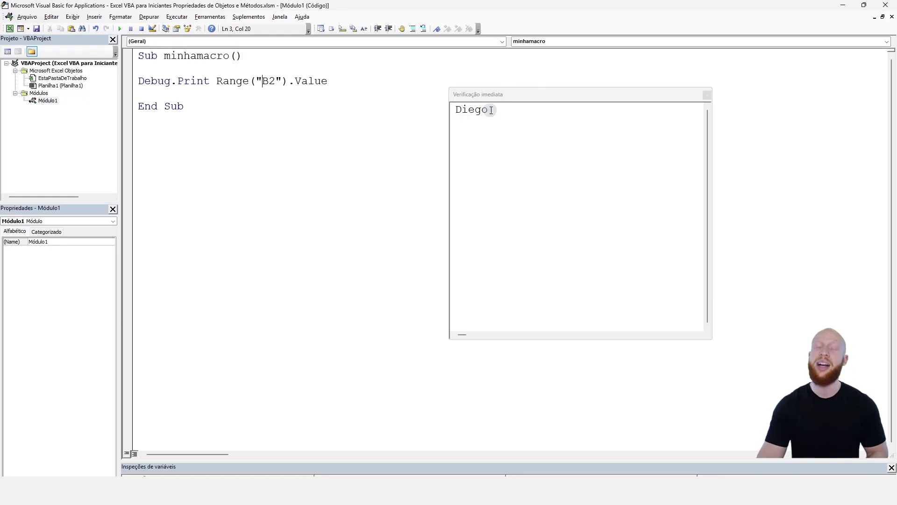
pyautogui.doubleClick(301, 86)
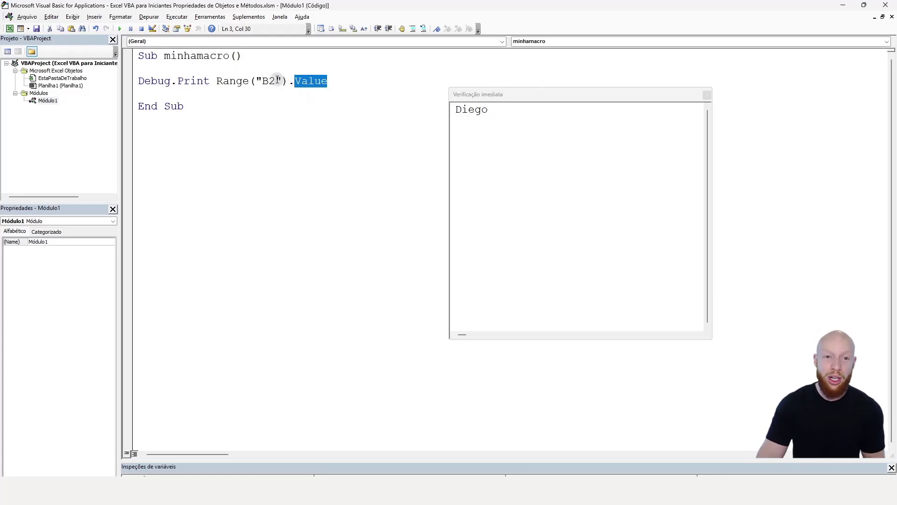
pyautogui.moveTo(289, 82); pyautogui.dragTo(216, 81)
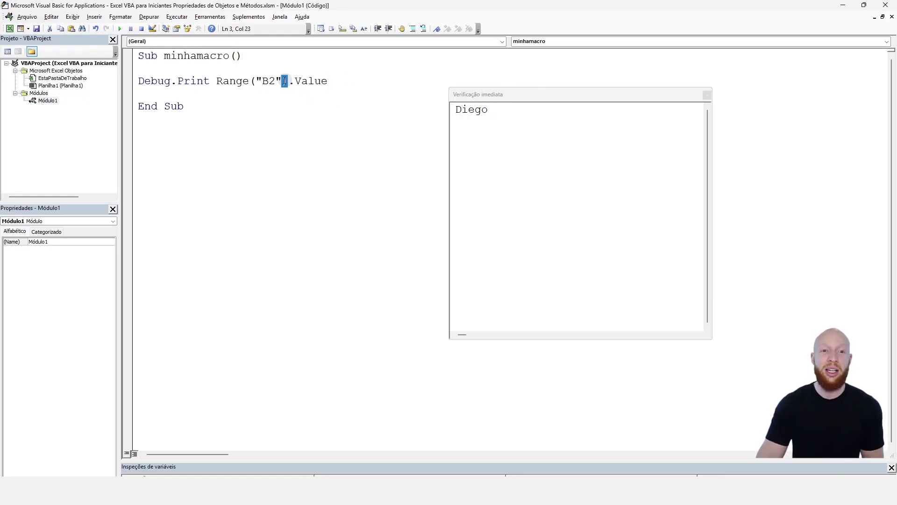
pyautogui.click(501, 112)
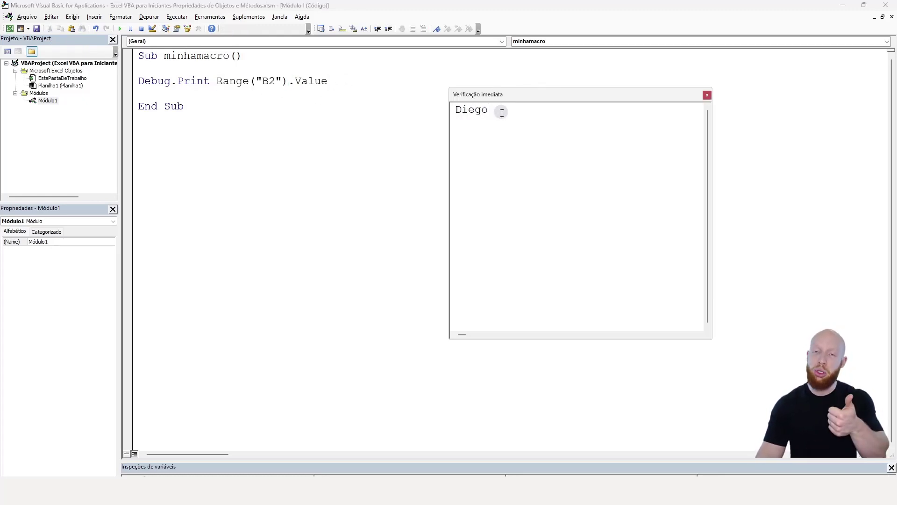
pyautogui.click(338, 85)
pyautogui.keyDown('shift'); pyautogui.click(291, 83); pyautogui.keyUp('shift')
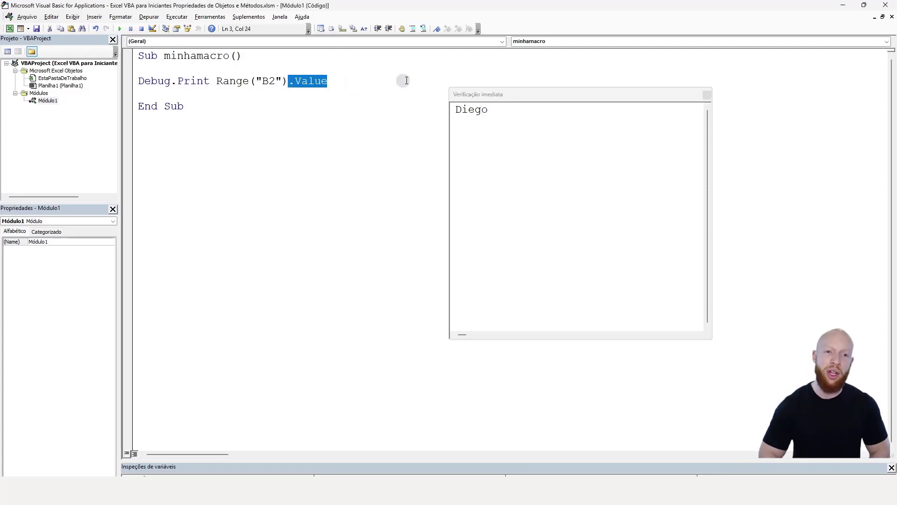
# Delete .Value and type a period to browse Range("B2")'s member list, including Address
pyautogui.press('Delete')
pyautogui.write('.')
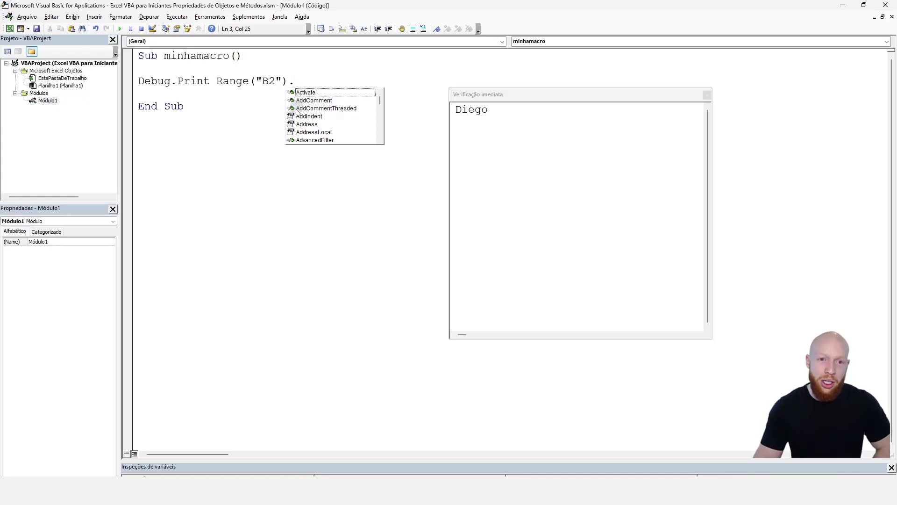
pyautogui.scroll(-1, 293, 98)
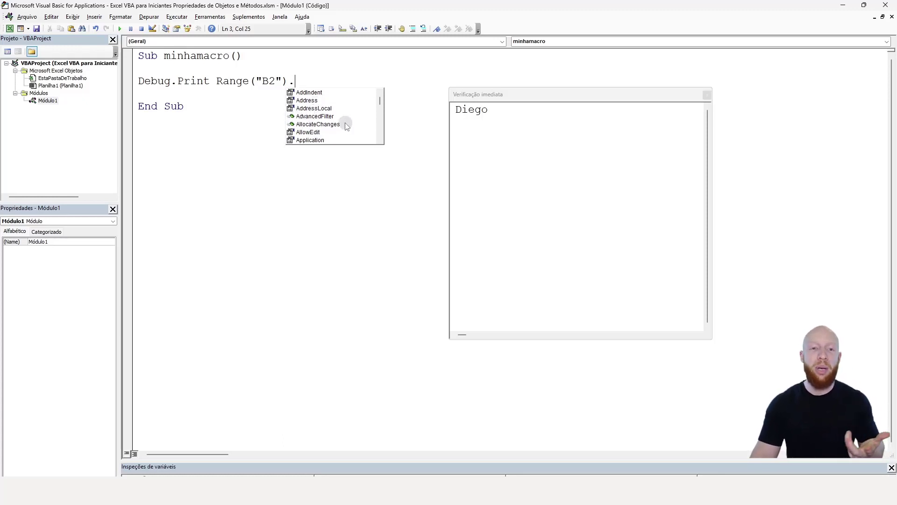
pyautogui.scroll(1, 343, 126)
pyautogui.click(330, 124)
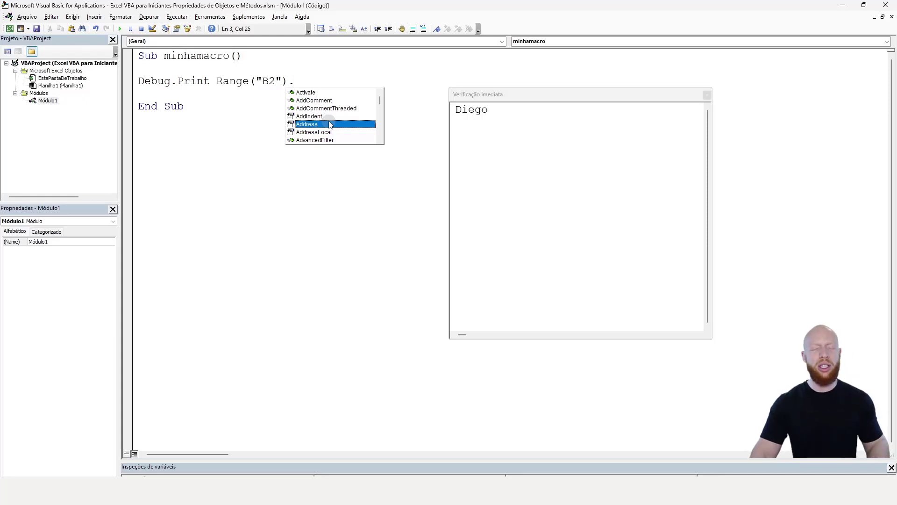
pyautogui.press('Escape')
# In Excel, select column B and row 2 to show what B2 refers to, then deselect
pyautogui.hotkey('alt', 'F11')
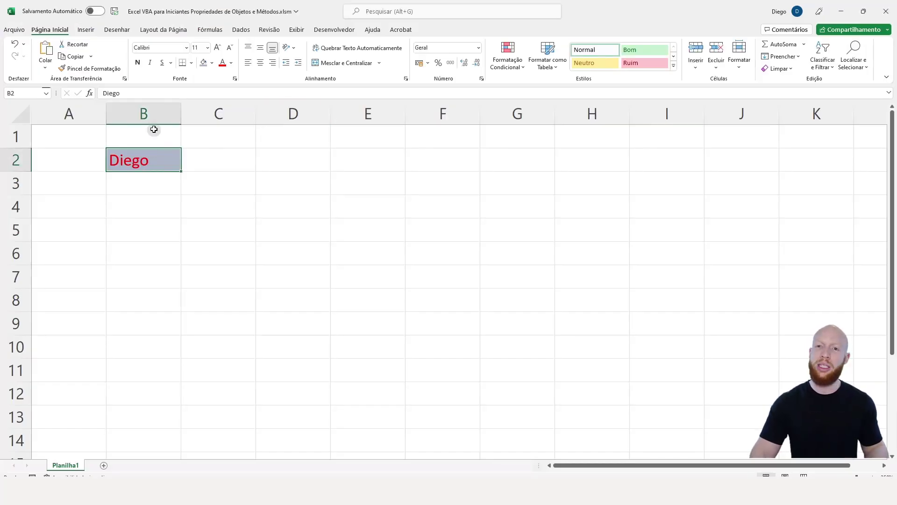
pyautogui.click(162, 114)
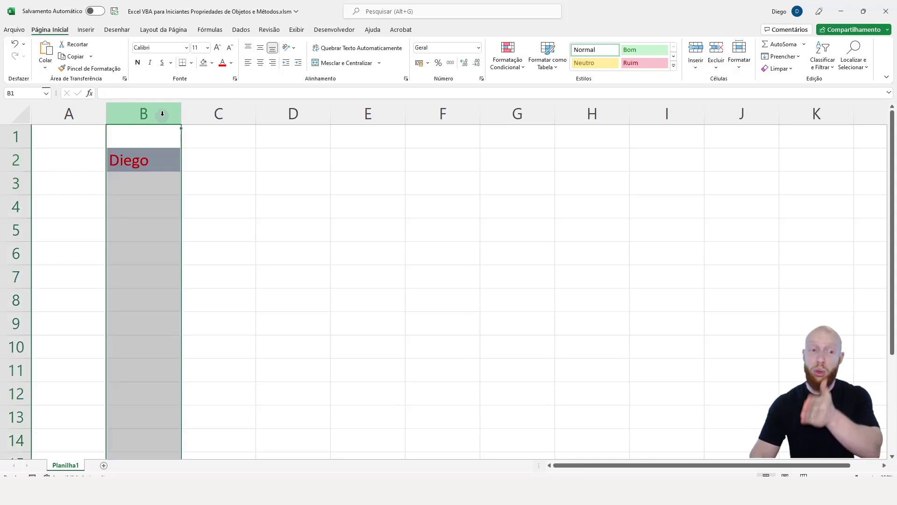
pyautogui.click(9, 163)
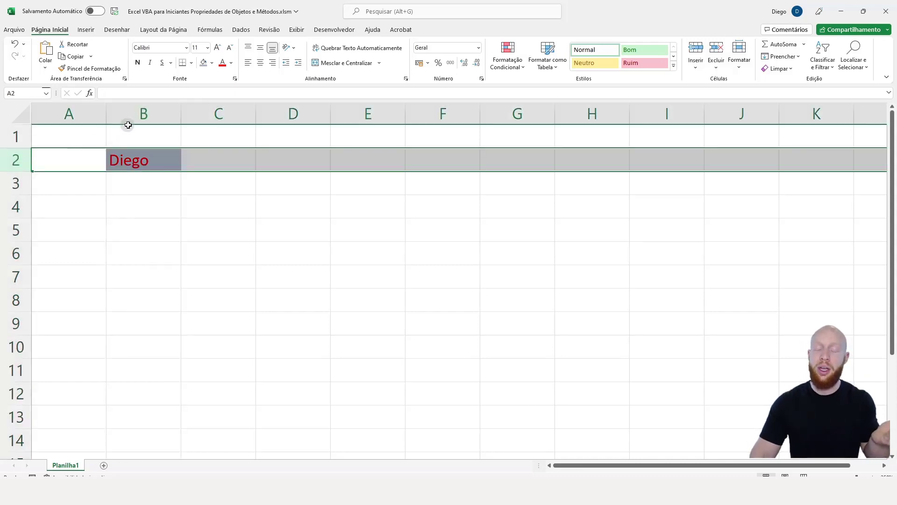
pyautogui.click(160, 112)
pyautogui.click(12, 160)
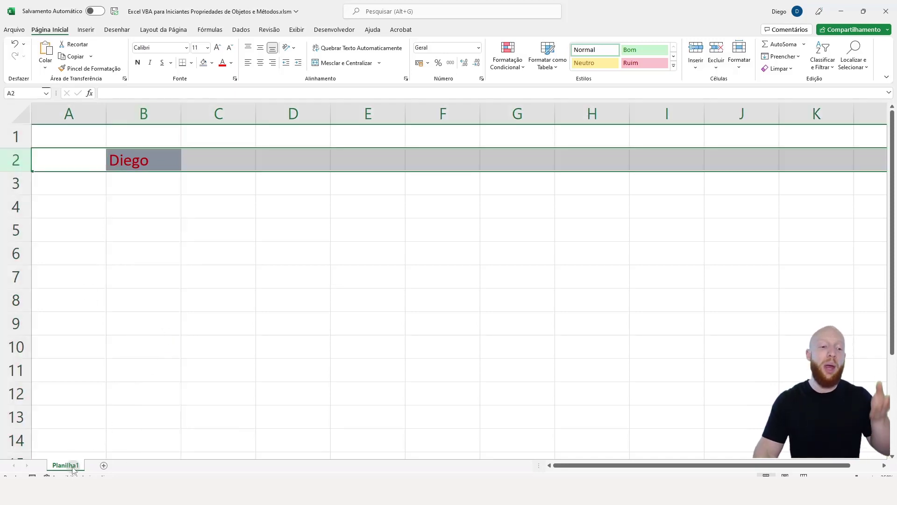
pyautogui.click(332, 196)
# Complete the line as Debug.Print Range("B2").Address and run it to print $B$2
pyautogui.hotkey('alt', 'F11')
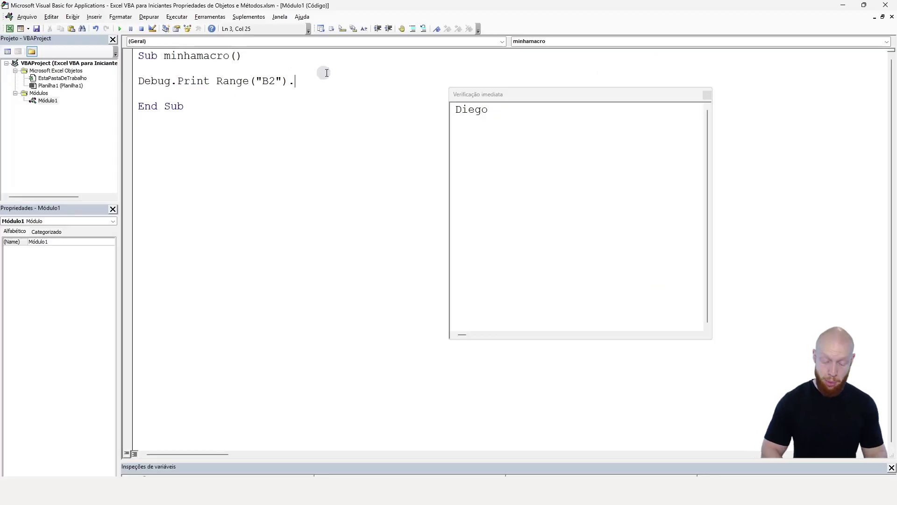
pyautogui.write('.')
pyautogui.press('Down')
pyautogui.press('Down')
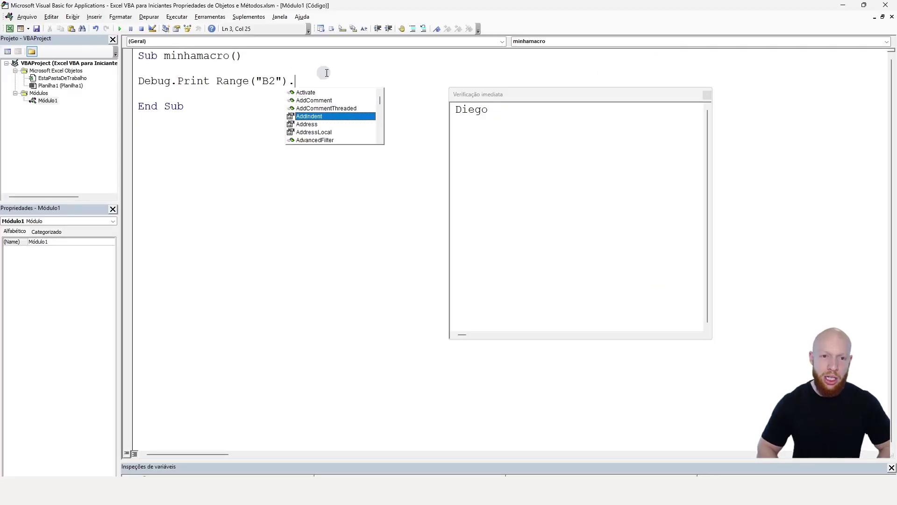
pyautogui.press('Down')
pyautogui.press('Down')
pyautogui.press('Tab')
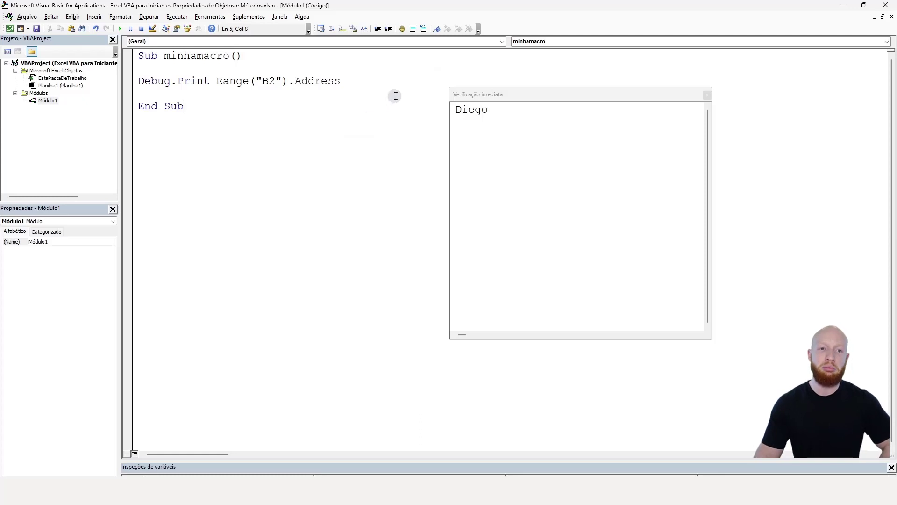
pyautogui.click(121, 29)
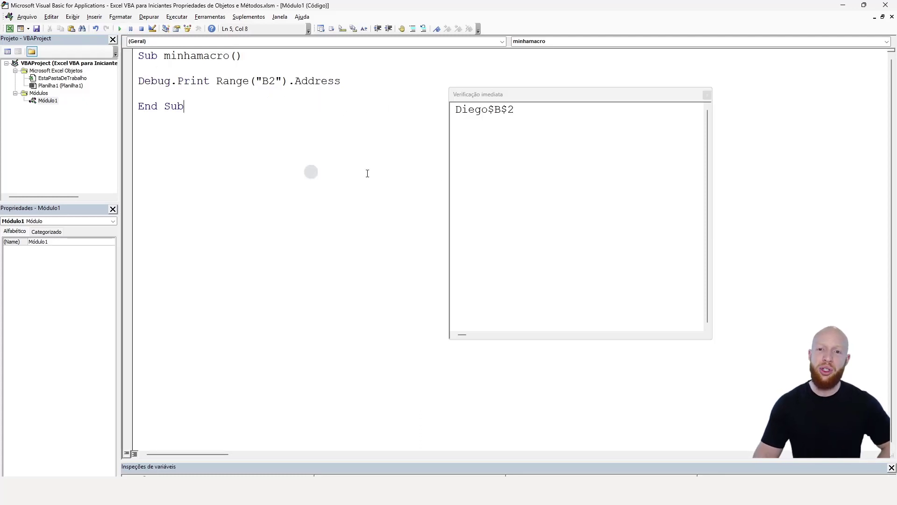
# Delete the old name output from the Immediate window, leaving $B$2, then check cell B2 in Excel
pyautogui.moveTo(492, 110); pyautogui.dragTo(533, 114)
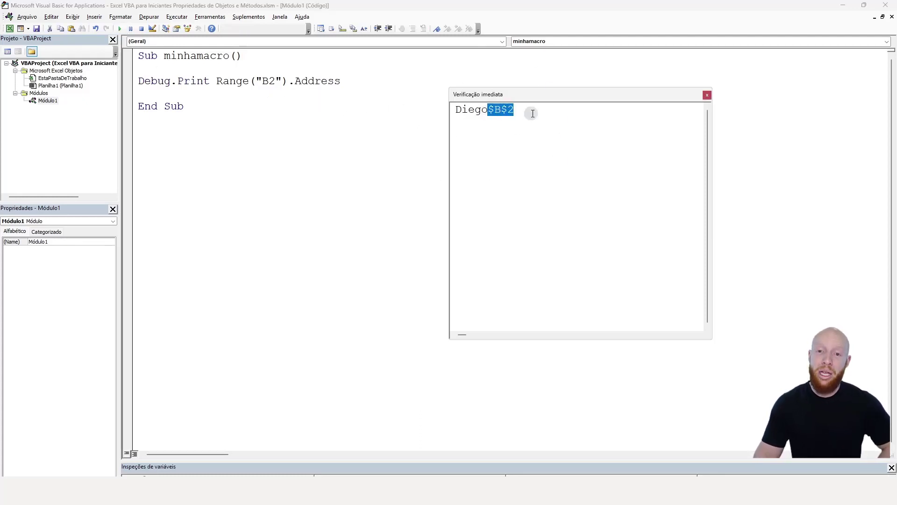
pyautogui.click(499, 119)
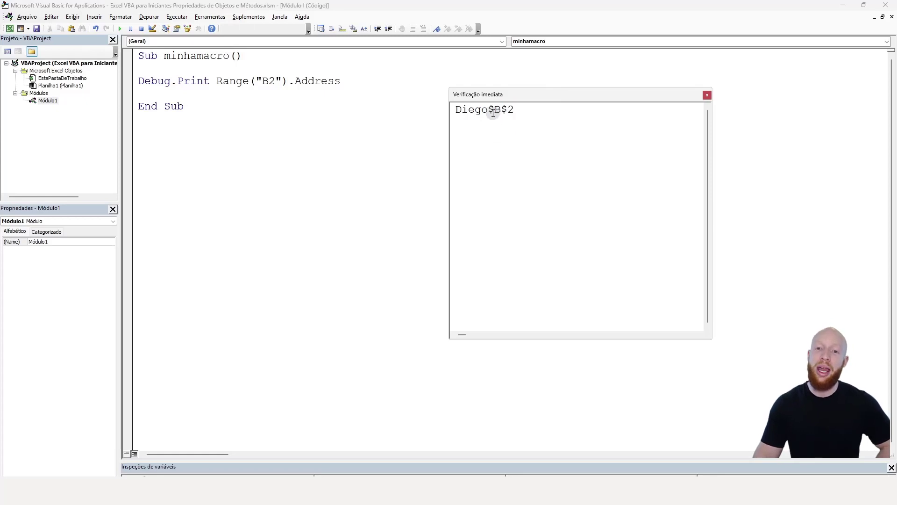
pyautogui.press('Return')
pyautogui.press('Return')
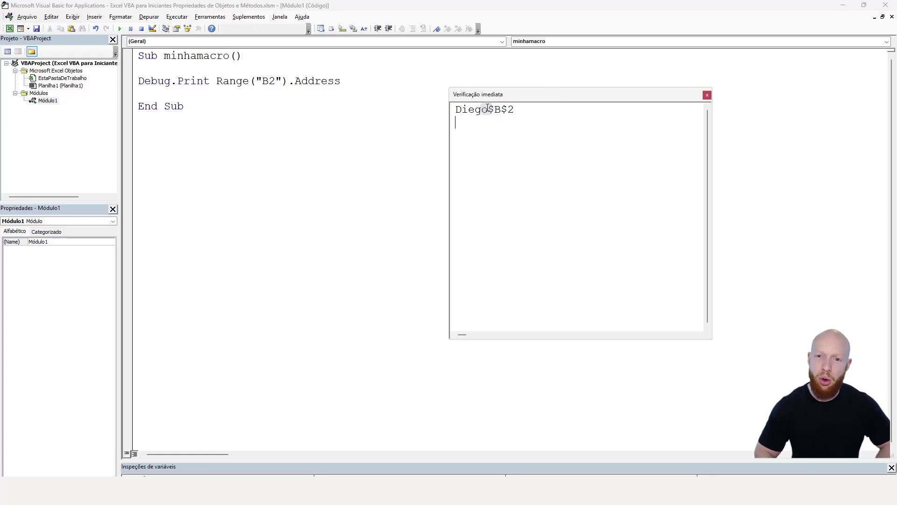
pyautogui.doubleClick(487, 108)
pyautogui.press('BackSpace')
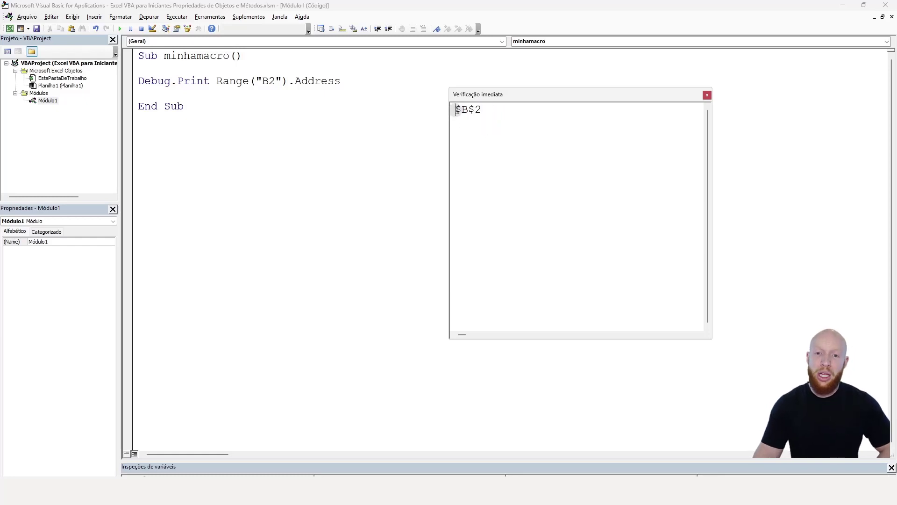
pyautogui.click(471, 109)
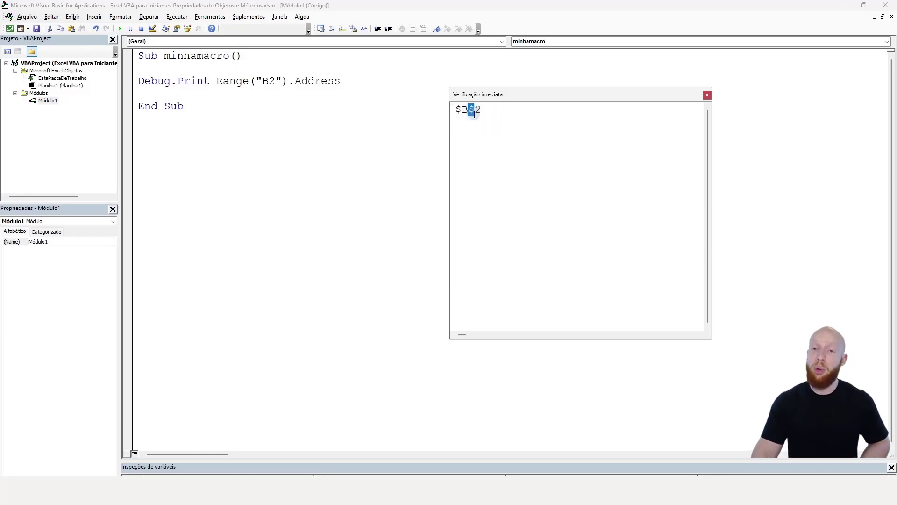
pyautogui.hotkey('alt', 'F11')
pyautogui.click(134, 161)
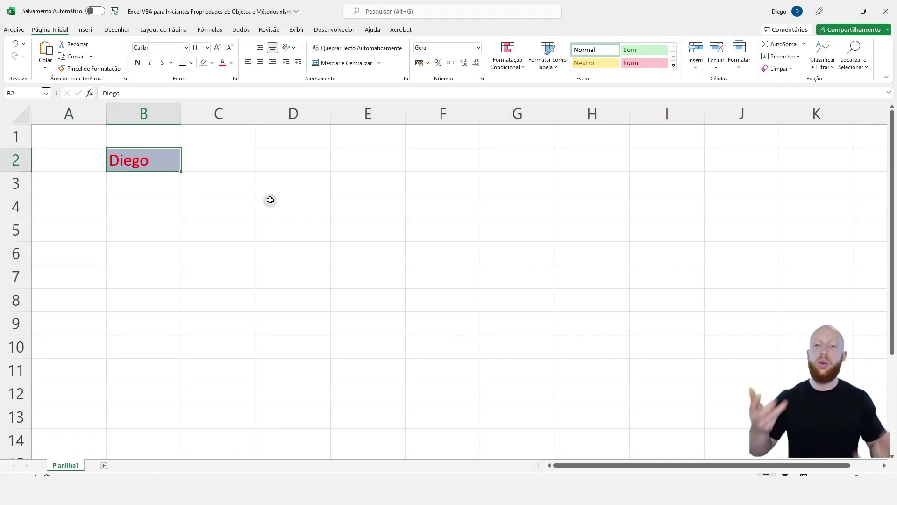
# Replace .Address with .Column from the member list, giving Debug.Print Range("B2").Column
pyautogui.hotkey('alt', 'F11')
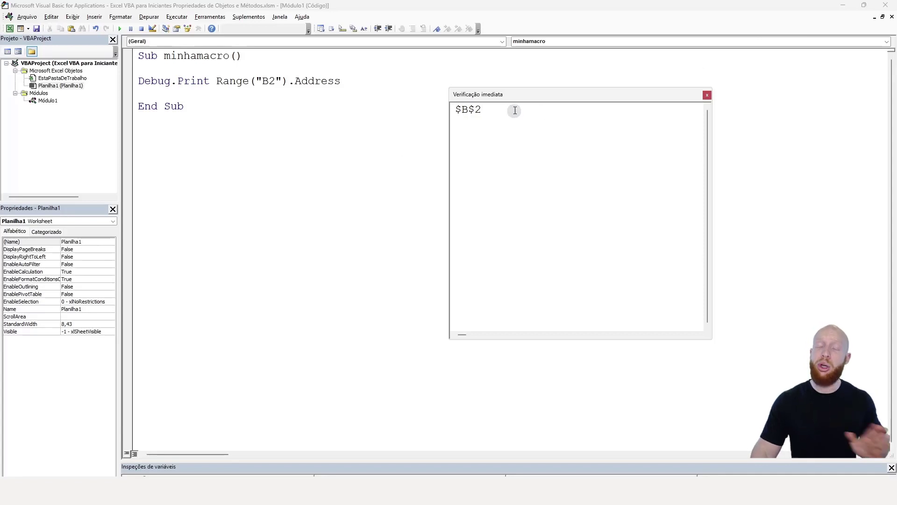
pyautogui.click(381, 80)
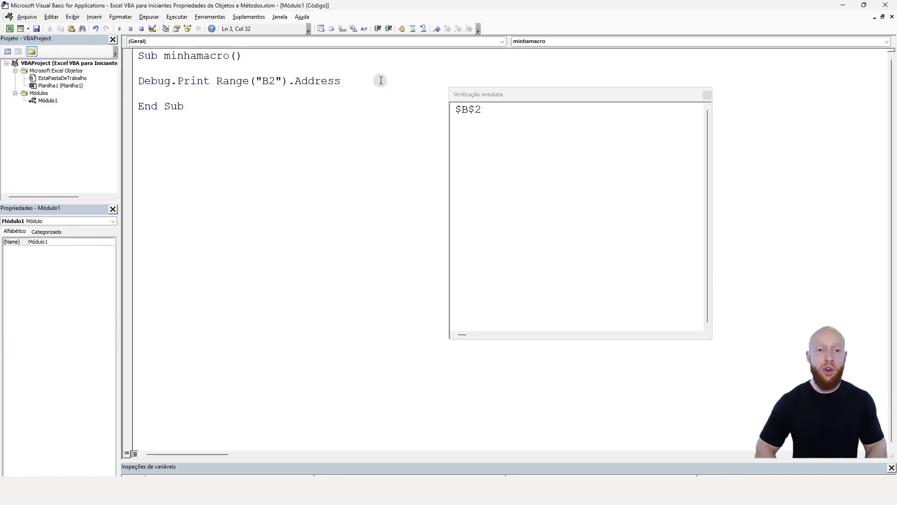
pyautogui.hotkey('ctrl', 'shift', 'Left')
pyautogui.hotkey('ctrl', 'shift', 'Left')
pyautogui.write('.')
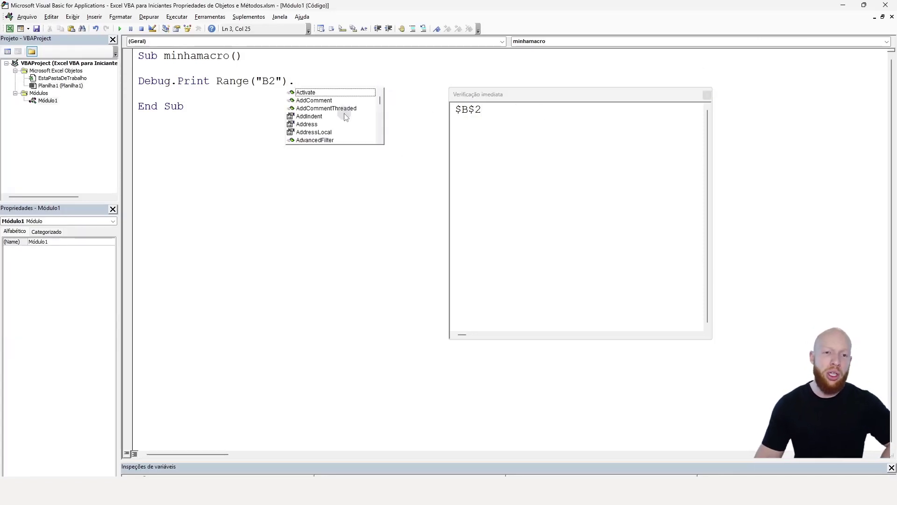
pyautogui.scroll(-1, 364, 109)
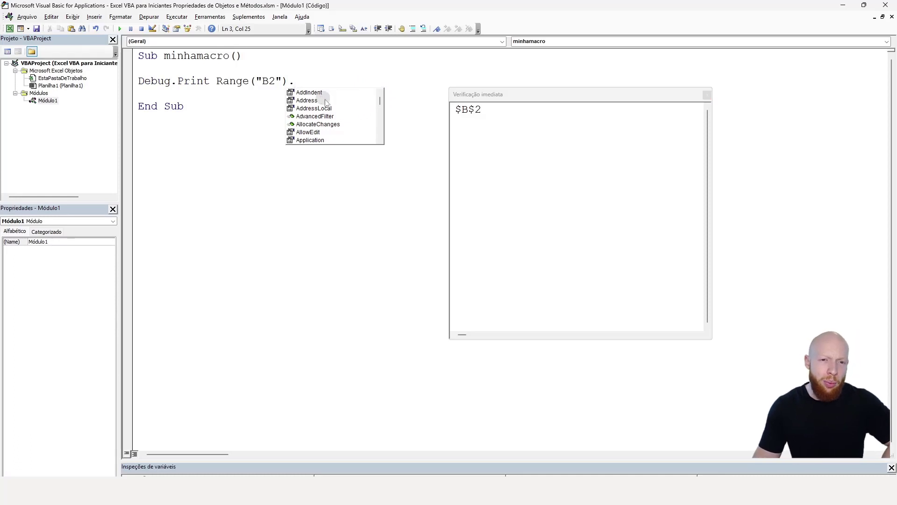
pyautogui.scroll(-1, 327, 104)
pyautogui.scroll(-1, 334, 105)
pyautogui.scroll(-2, 341, 108)
pyautogui.scroll(-2, 346, 111)
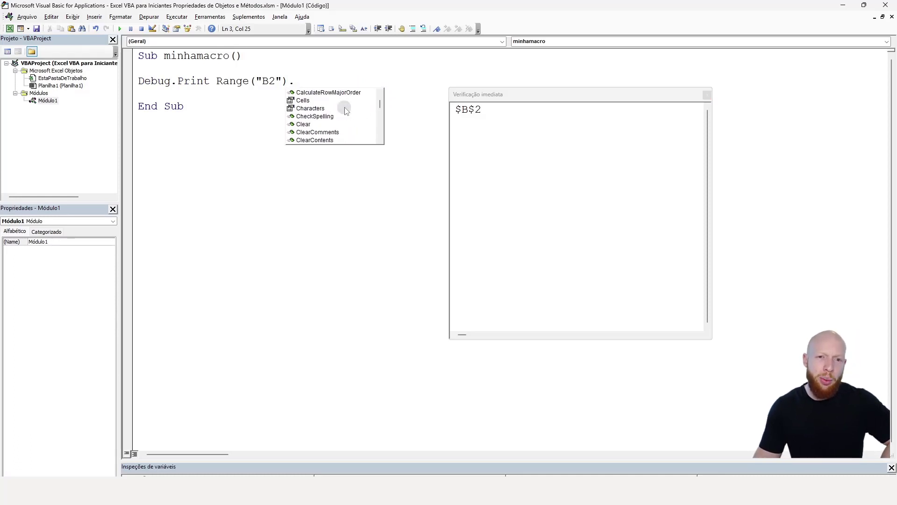
pyautogui.scroll(1, 346, 111)
pyautogui.scroll(-3, 340, 117)
pyautogui.scroll(-2, 340, 117)
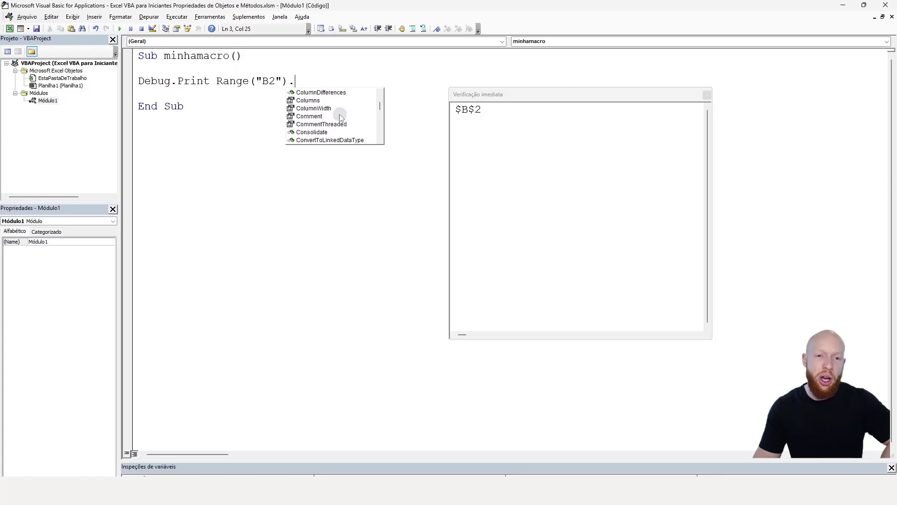
pyautogui.scroll(1, 339, 116)
pyautogui.scroll(1, 339, 119)
pyautogui.click(322, 132)
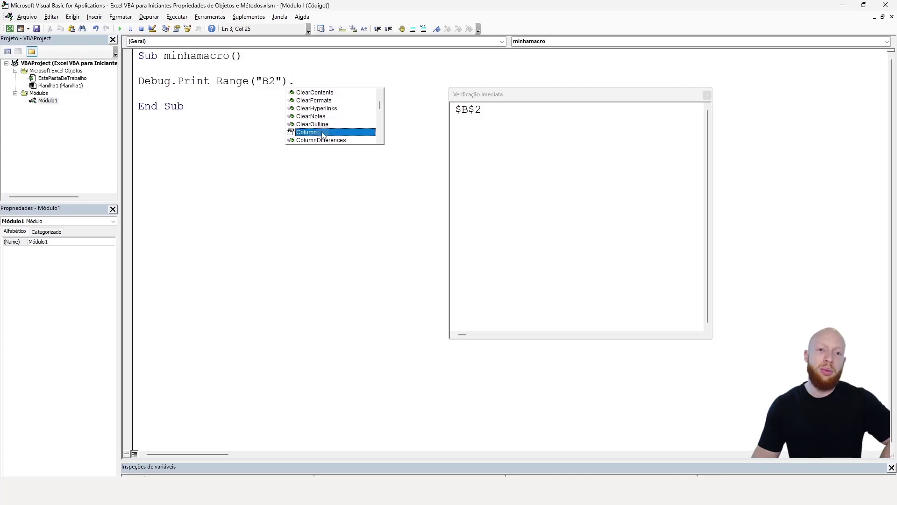
pyautogui.doubleClick(324, 132)
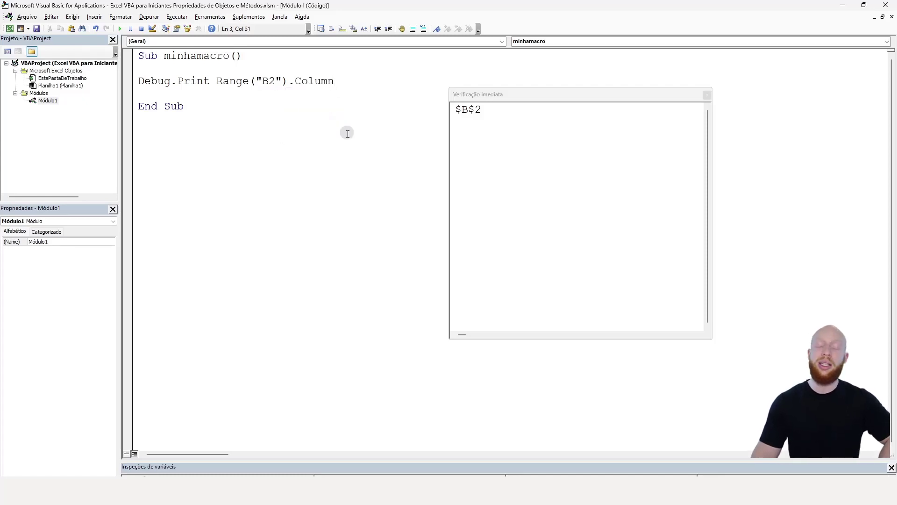
# Run the macro to print 2, then inspect column B and cell B2 in Excel
pyautogui.click(119, 29)
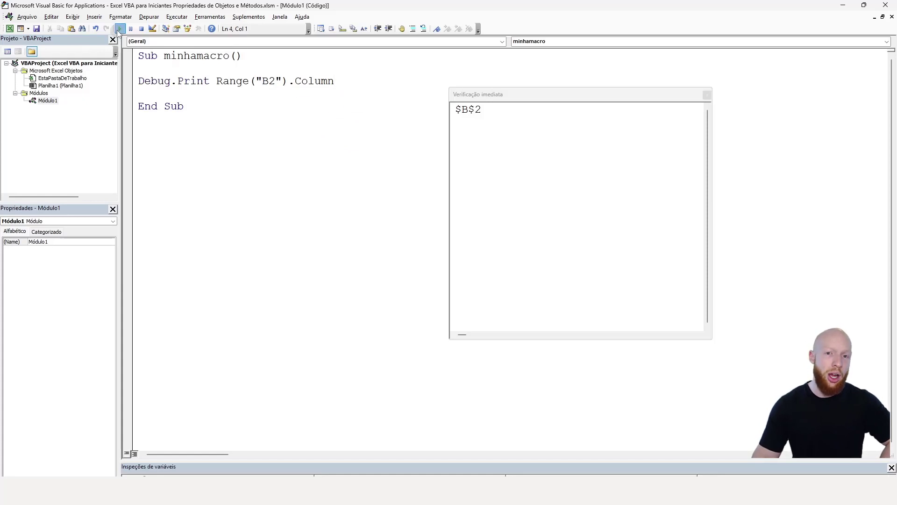
pyautogui.click(164, 96)
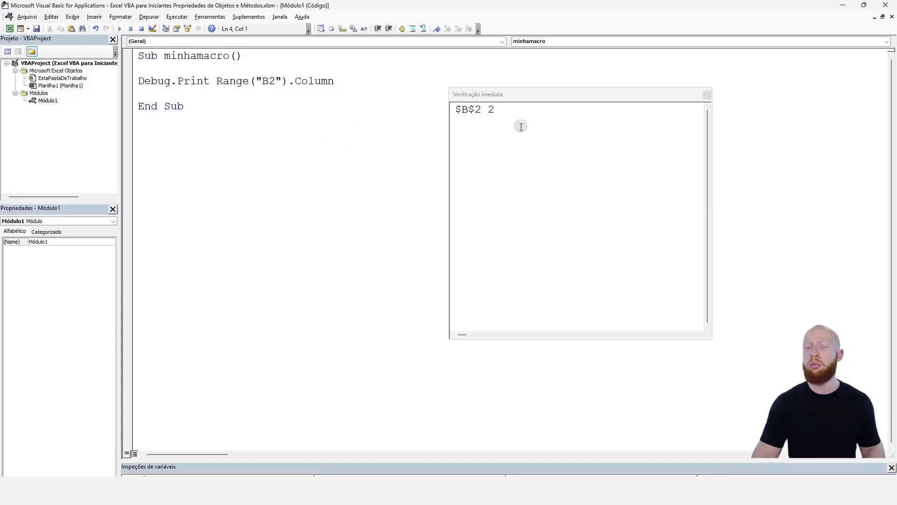
pyautogui.hotkey('alt', 'F11')
pyautogui.click(143, 113)
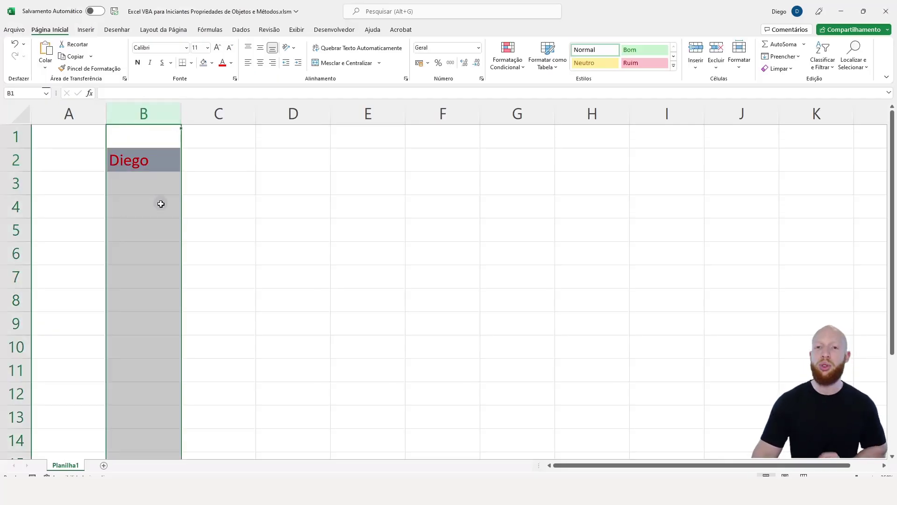
pyautogui.click(172, 194)
pyautogui.click(139, 153)
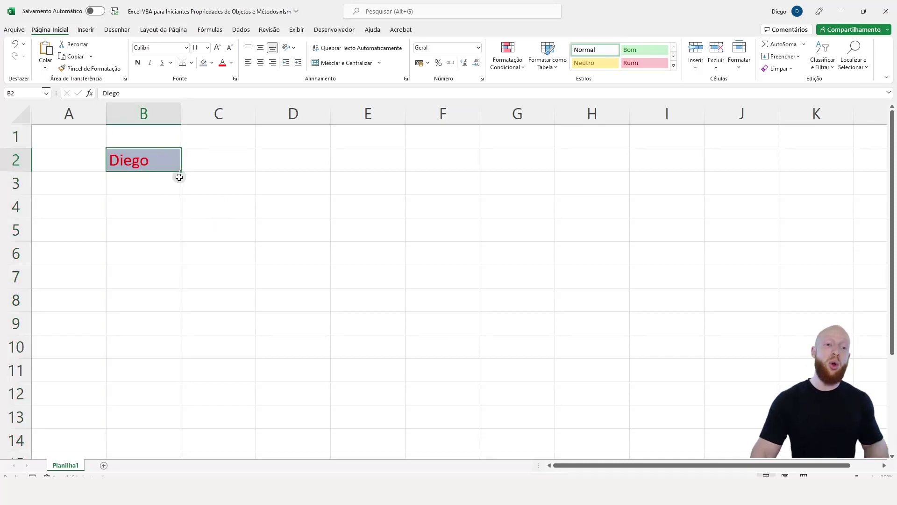
# Replace .Column with .Font so the line reads Debug.Print Range("B2").Font
pyautogui.hotkey('alt', 'F11')
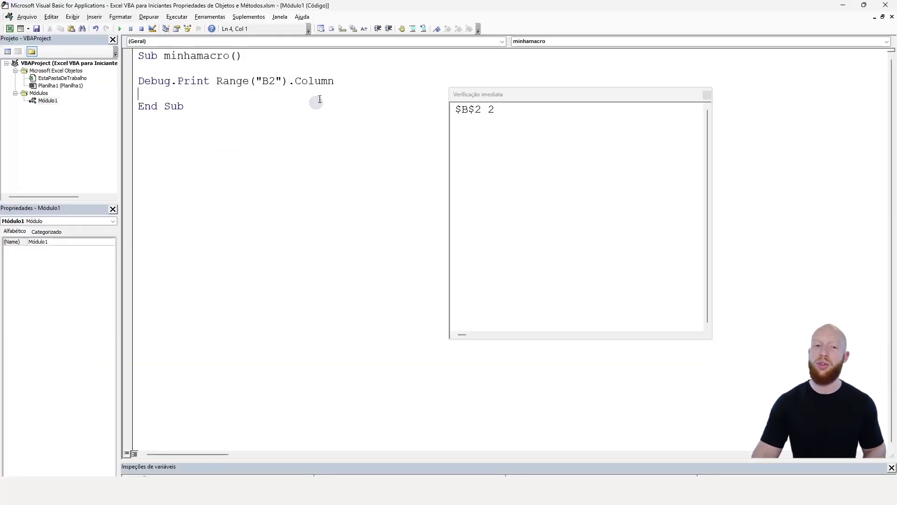
pyautogui.moveTo(291, 85); pyautogui.dragTo(334, 82)
pyautogui.write('.')
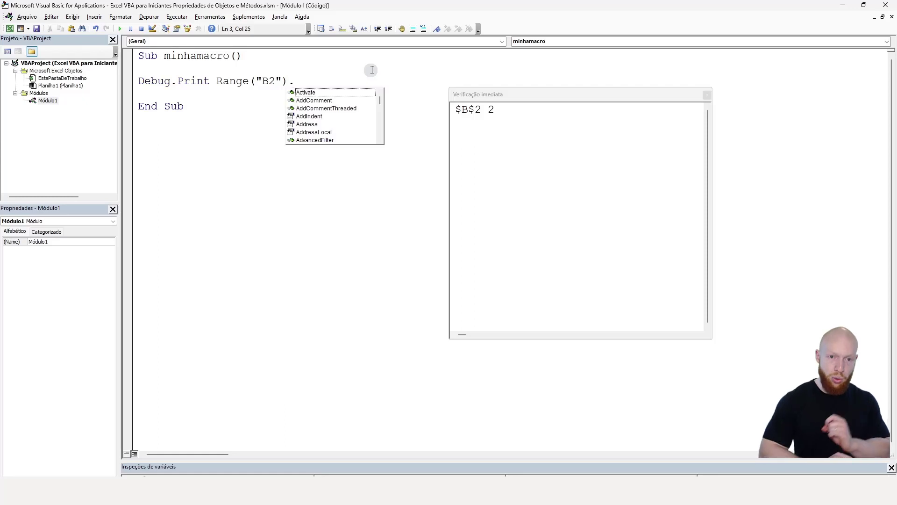
pyautogui.write('FO')
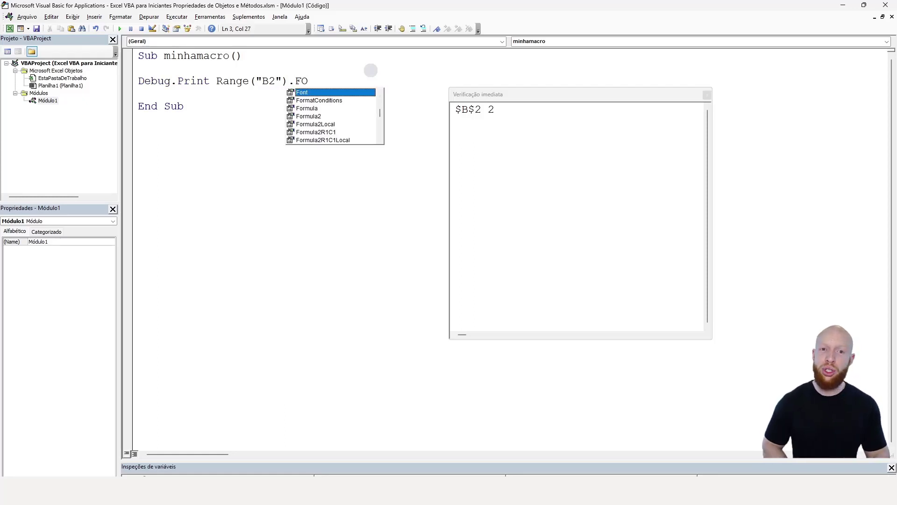
pyautogui.press('Tab')
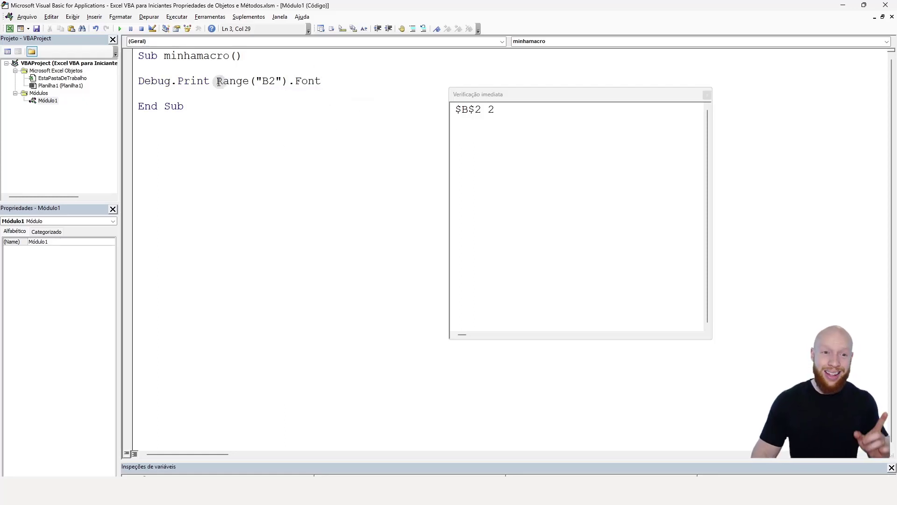
# Highlight the Range("B2") object and the Font property to explain them, then switch to Excel
pyautogui.moveTo(218, 82); pyautogui.dragTo(322, 82)
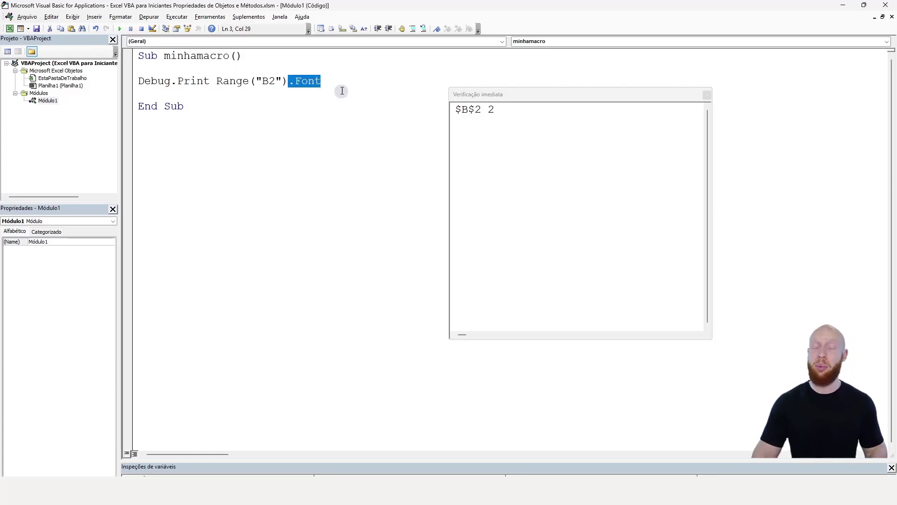
pyautogui.click(328, 82)
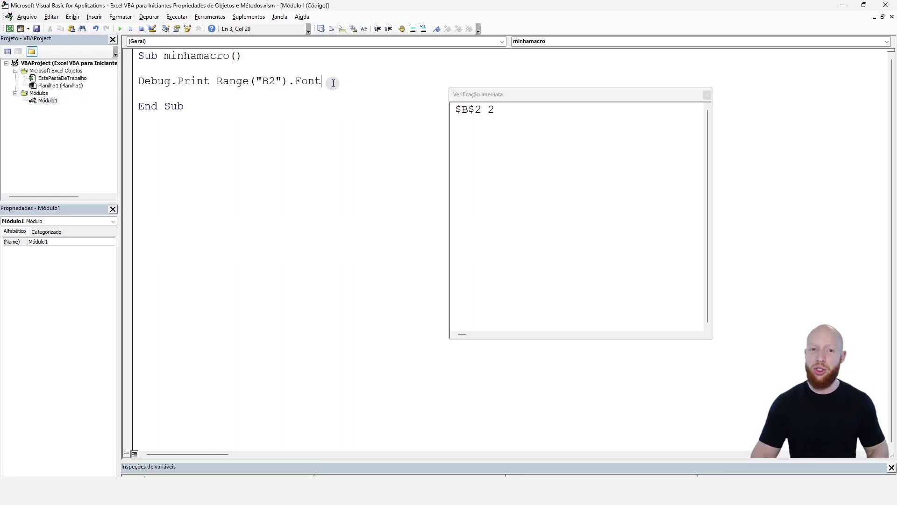
pyautogui.moveTo(333, 83); pyautogui.dragTo(301, 83)
pyautogui.click(330, 83)
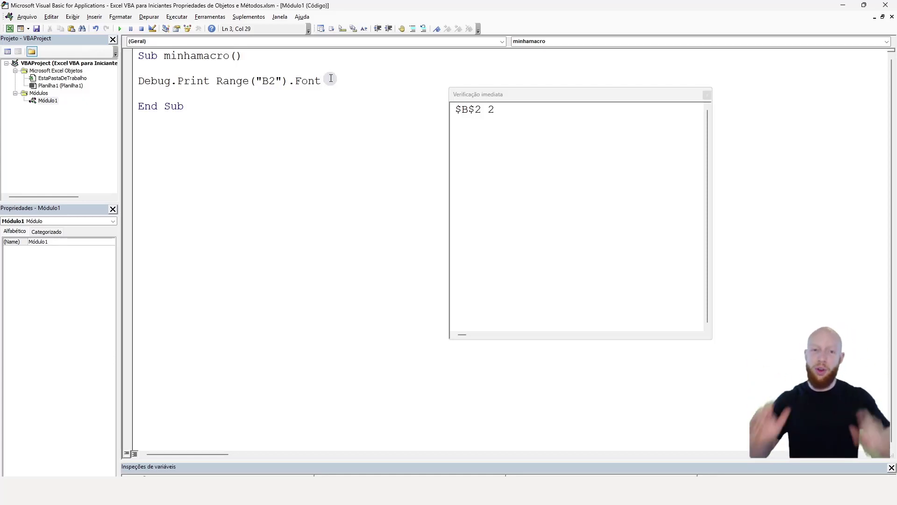
pyautogui.hotkey('alt', 'F11')
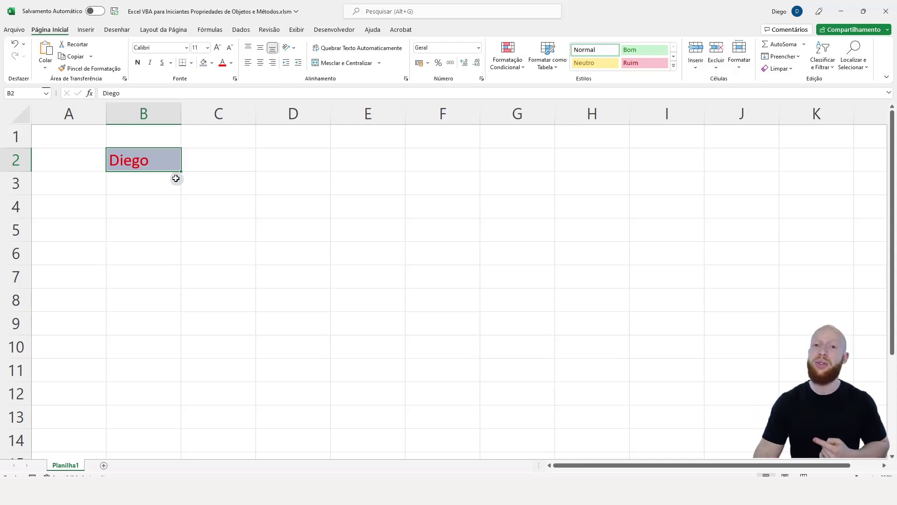
# Look through B2's font name, size and colour lists without changes, then return to .Font in the code
pyautogui.click(186, 48)
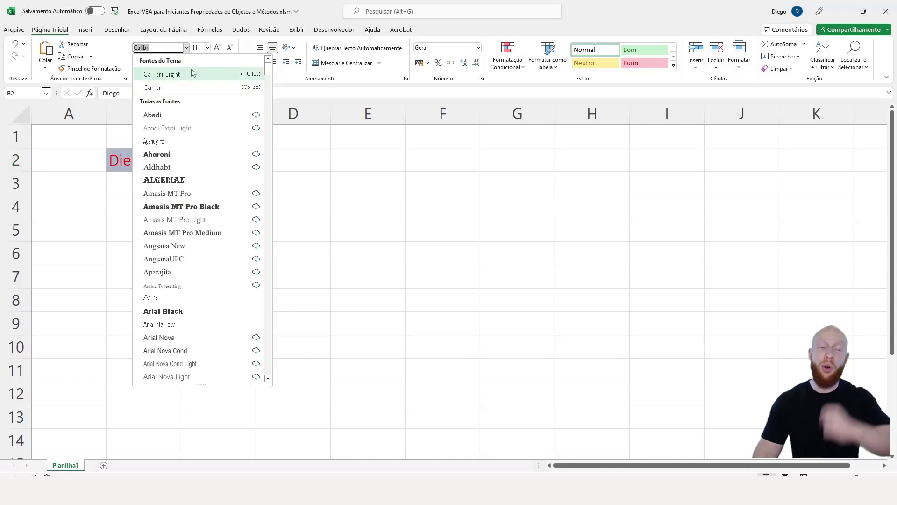
pyautogui.click(207, 51)
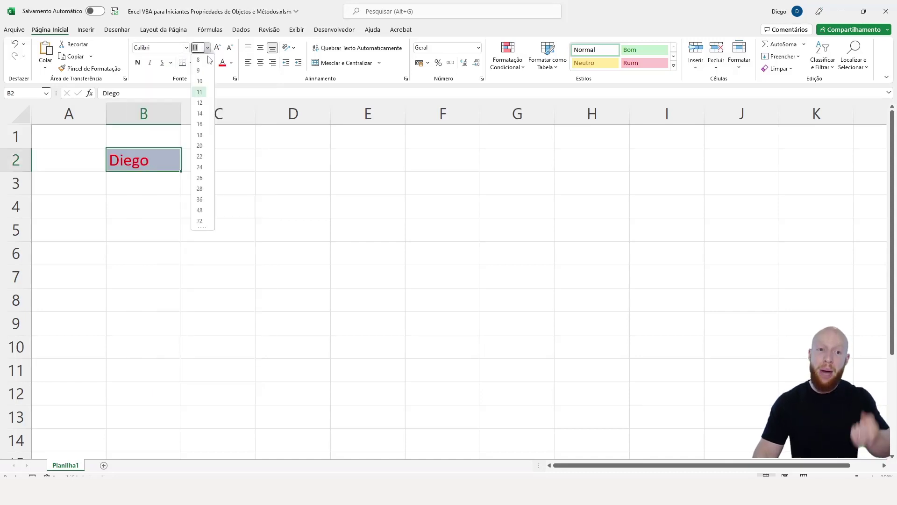
pyautogui.click(232, 64)
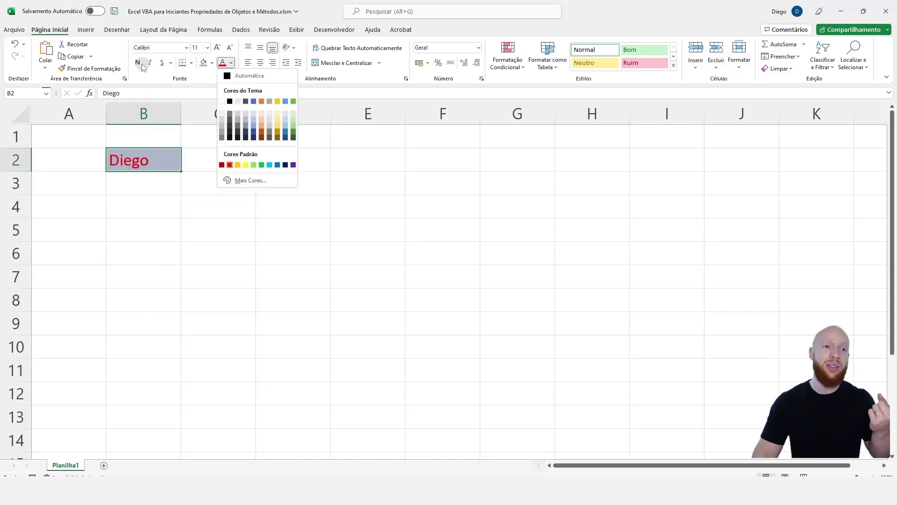
pyautogui.click(177, 79)
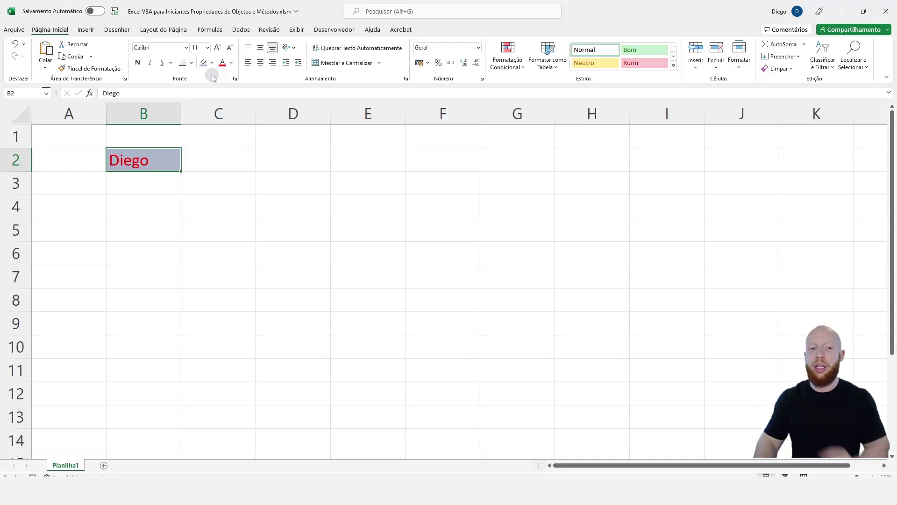
pyautogui.hotkey('alt', 'F11')
pyautogui.moveTo(288, 82); pyautogui.dragTo(329, 82)
# Append .Color after .Font and run it, printing B2's colour value 255
pyautogui.click(328, 81)
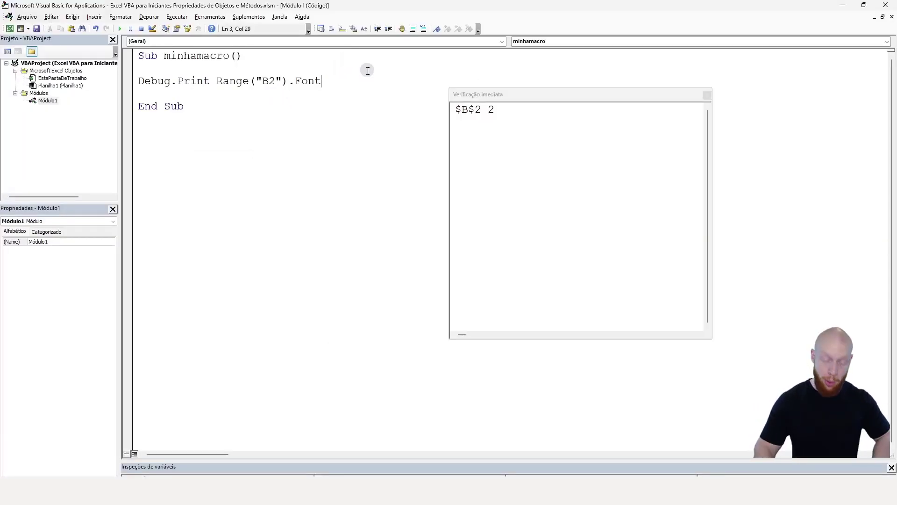
pyautogui.write('.')
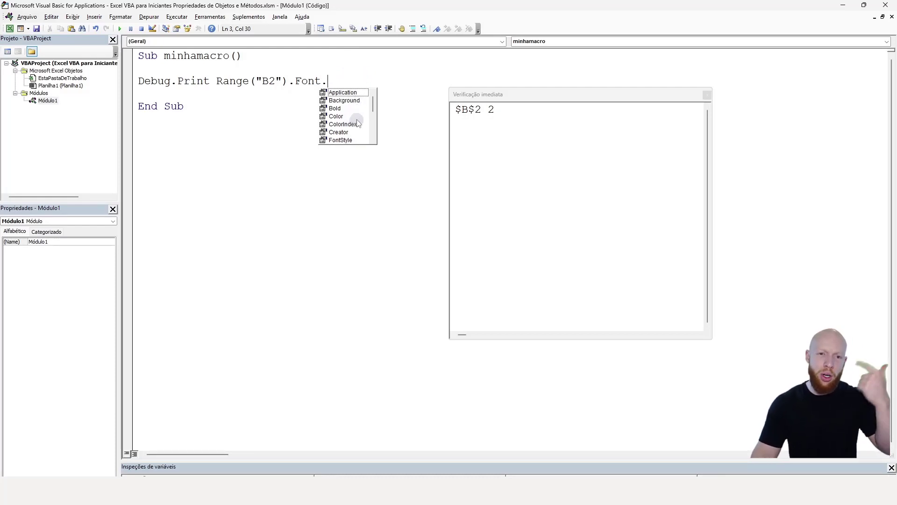
pyautogui.scroll(-2, 353, 120)
pyautogui.scroll(-2, 354, 122)
pyautogui.scroll(-1, 356, 124)
pyautogui.scroll(3, 356, 124)
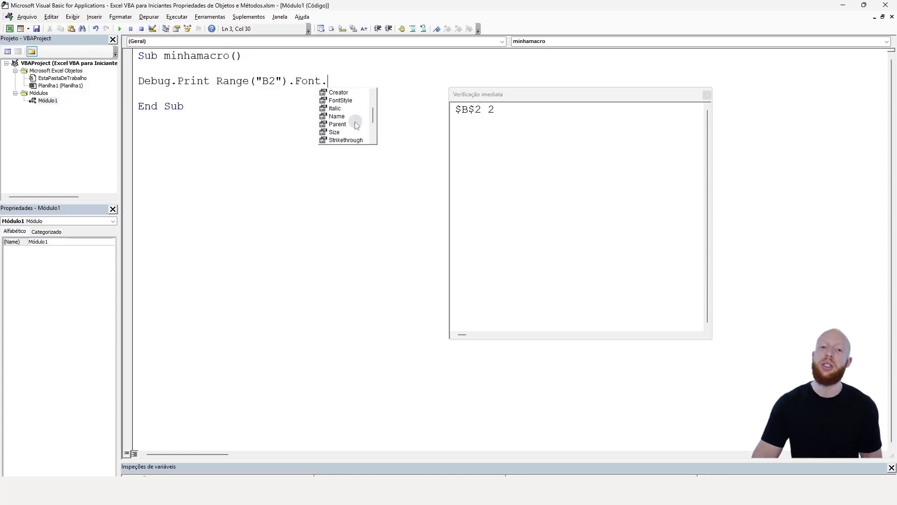
pyautogui.scroll(3, 355, 112)
pyautogui.doubleClick(353, 100)
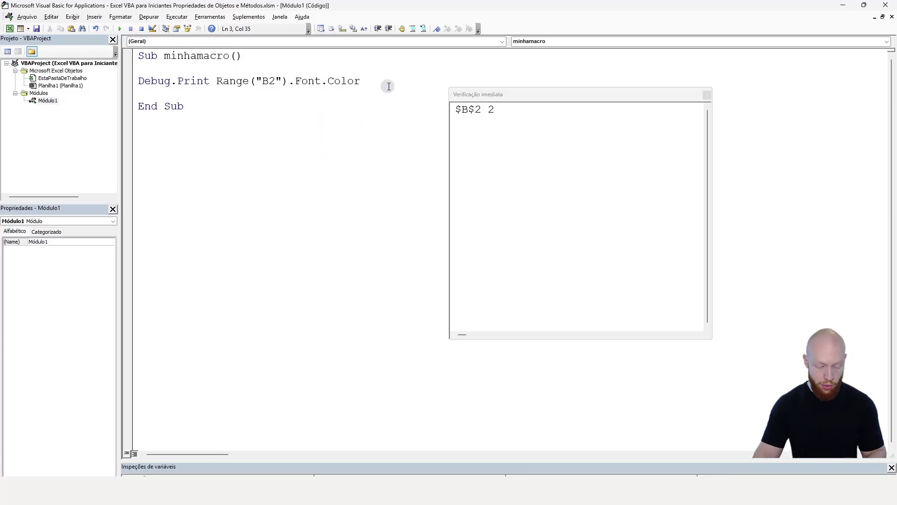
pyautogui.moveTo(462, 122); pyautogui.dragTo(484, 124)
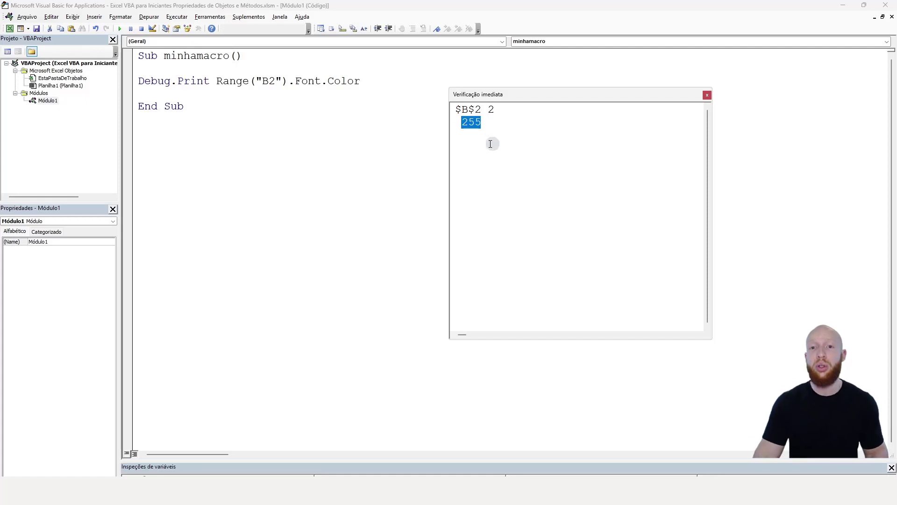
# Make B2's text orange in Excel, then return to the macro code
pyautogui.hotkey('alt', 'F11')
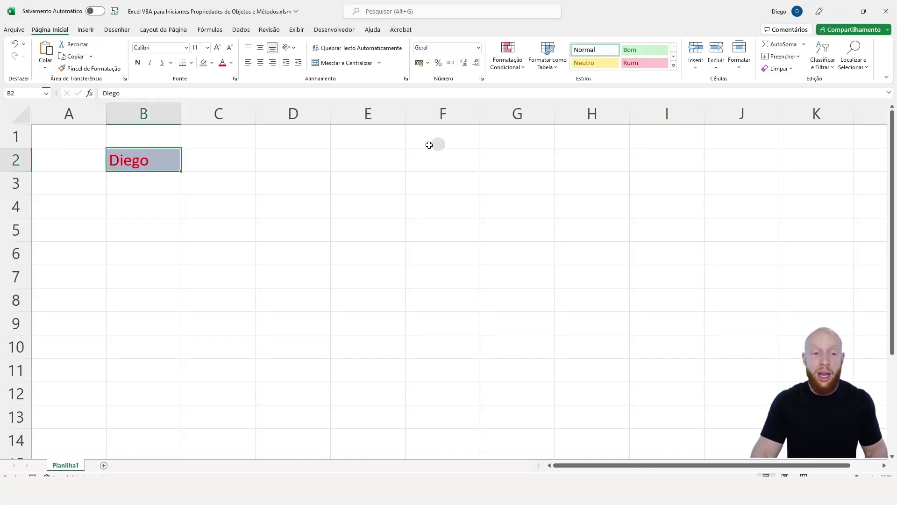
pyautogui.click(231, 63)
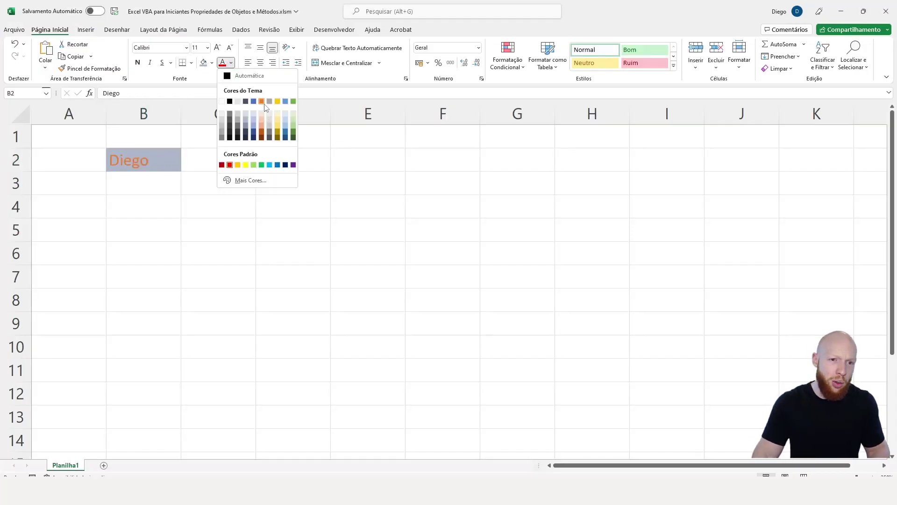
pyautogui.click(260, 97)
pyautogui.hotkey('alt', 'F11')
pyautogui.click(318, 88)
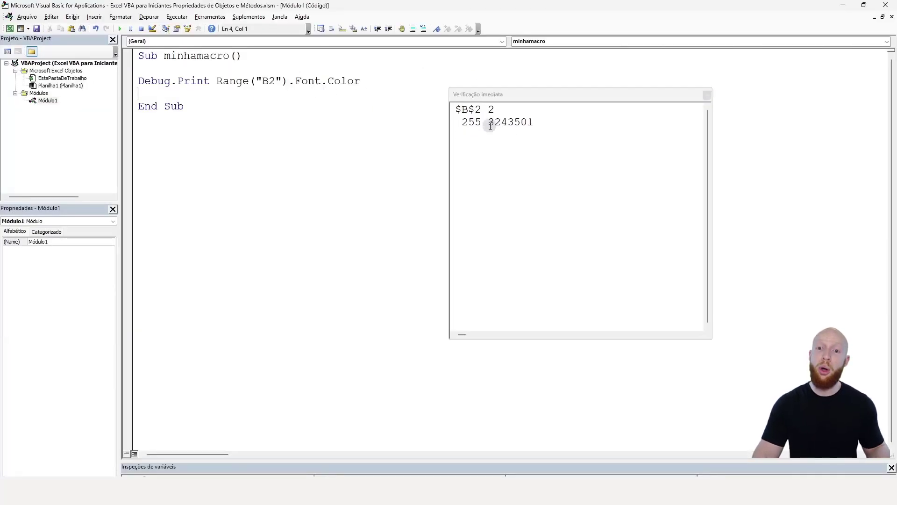
# Highlight the new printed value 3243501 and return focus to the Debug.Print line
pyautogui.moveTo(490, 125); pyautogui.dragTo(547, 123)
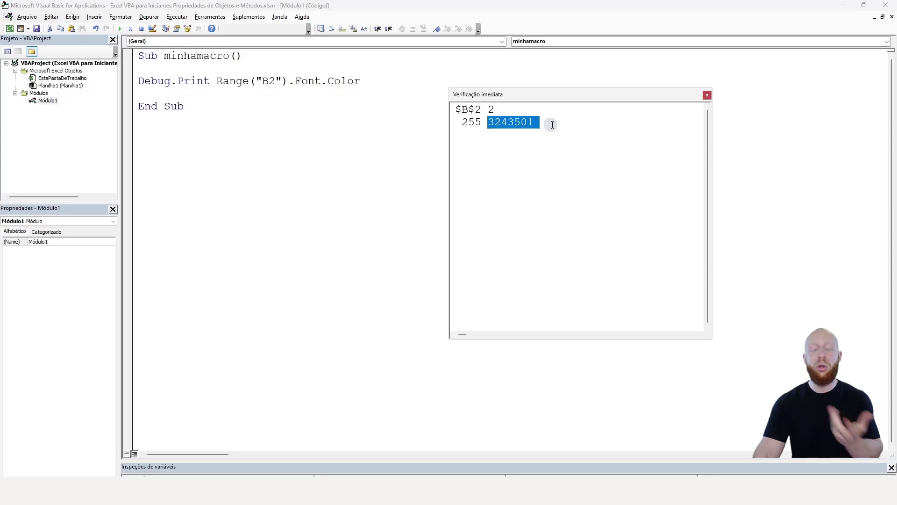
pyautogui.click(376, 83)
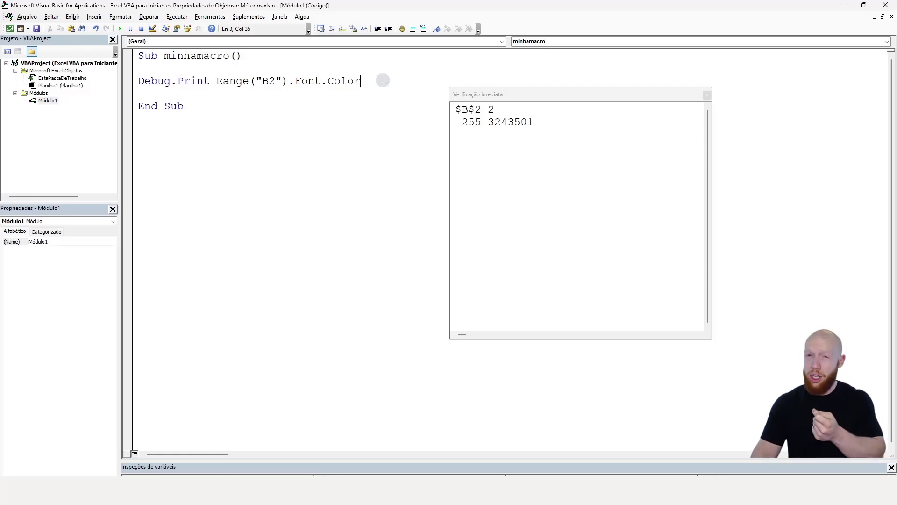
# View B2's orange text on the sheet, selecting C2 and C3, then return to the editor
pyautogui.hotkey('alt', 'F11')
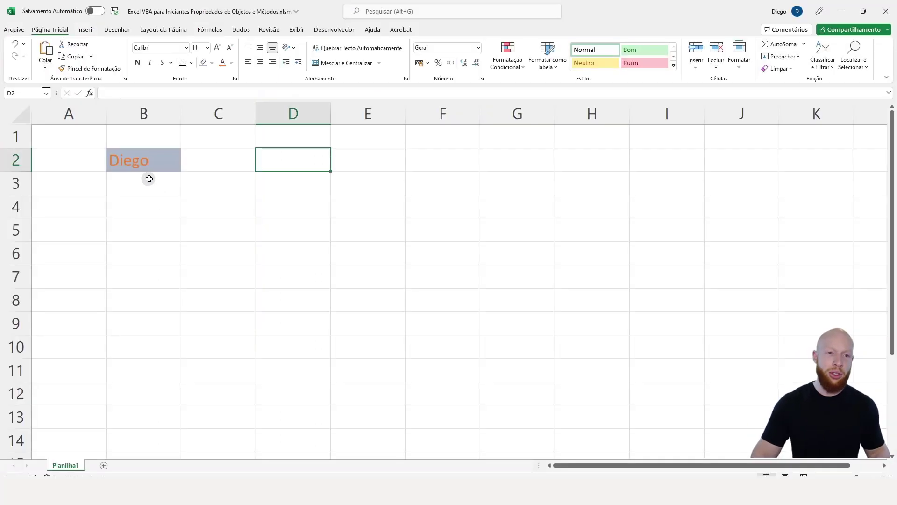
pyautogui.click(211, 160)
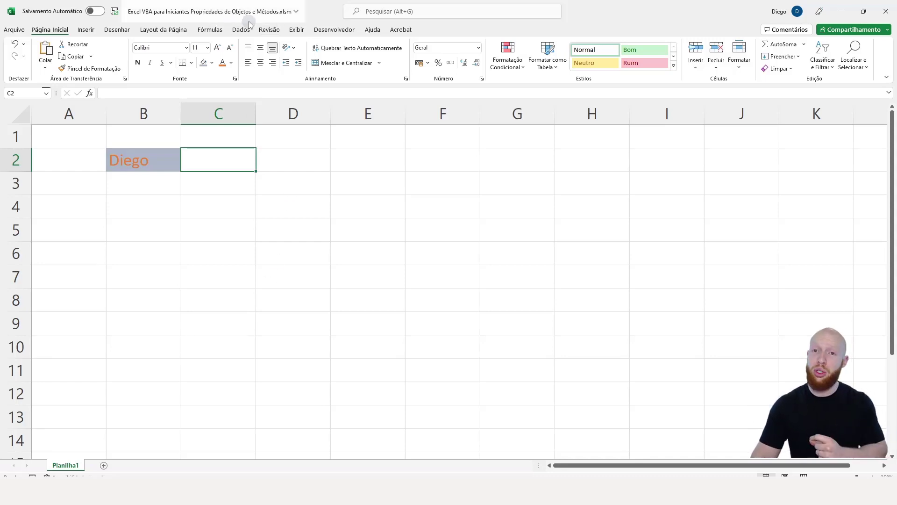
pyautogui.click(216, 184)
pyautogui.hotkey('alt', 'F11')
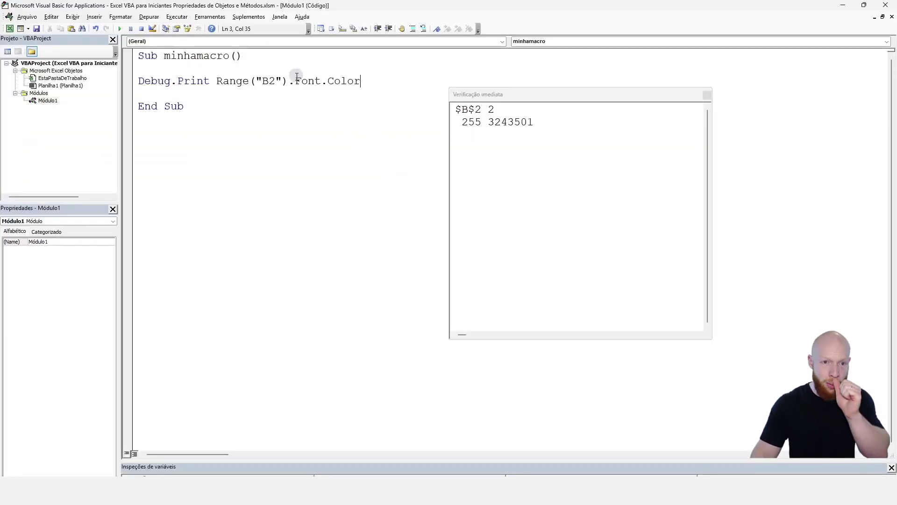
# Replace Font.Color with Address in the Debug.Print line, then swap it back to Font
pyautogui.moveTo(295, 81); pyautogui.dragTo(383, 83)
pyautogui.write('a')
pyautogui.press('capslock')
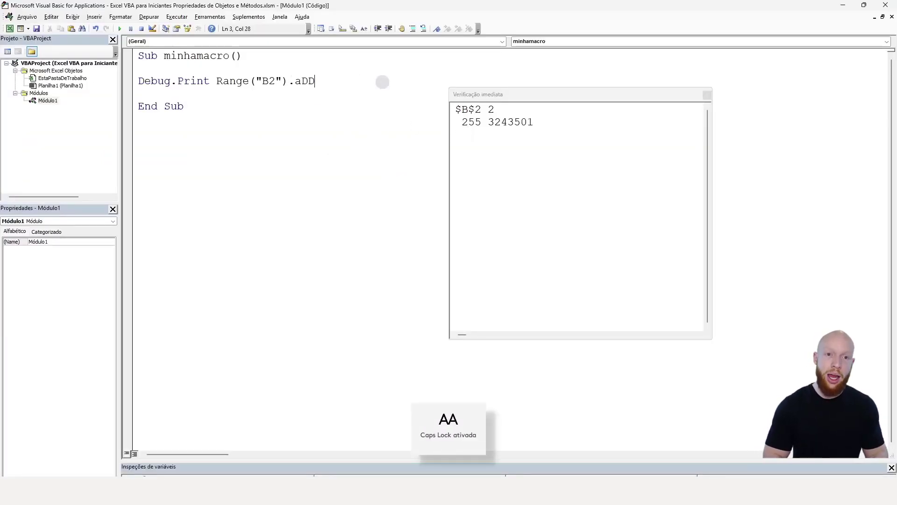
pyautogui.write('RESS')
pyautogui.press('Down')
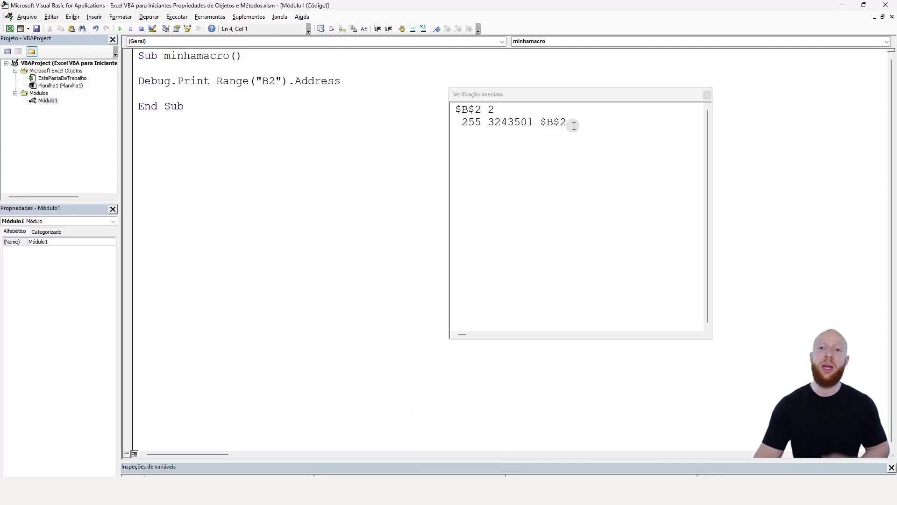
pyautogui.moveTo(294, 82); pyautogui.dragTo(360, 77)
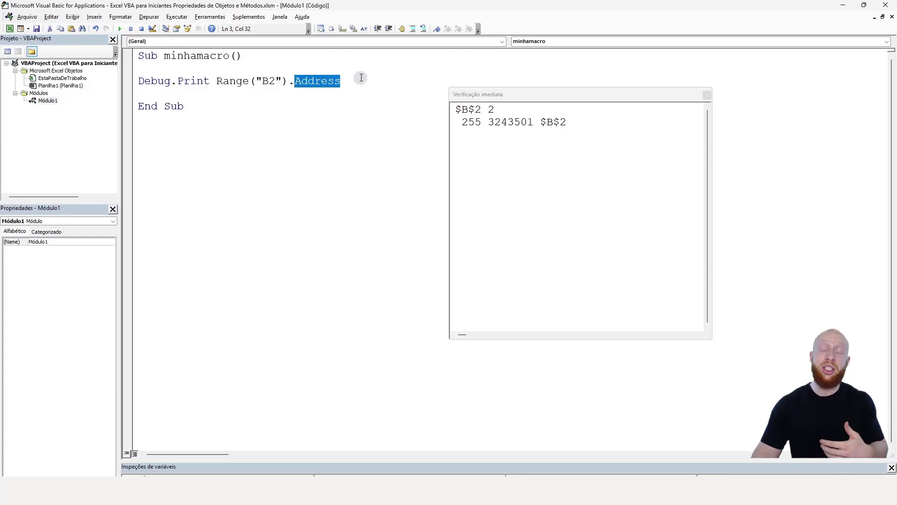
pyautogui.write('f')
pyautogui.press('capslock')
pyautogui.write('ON')
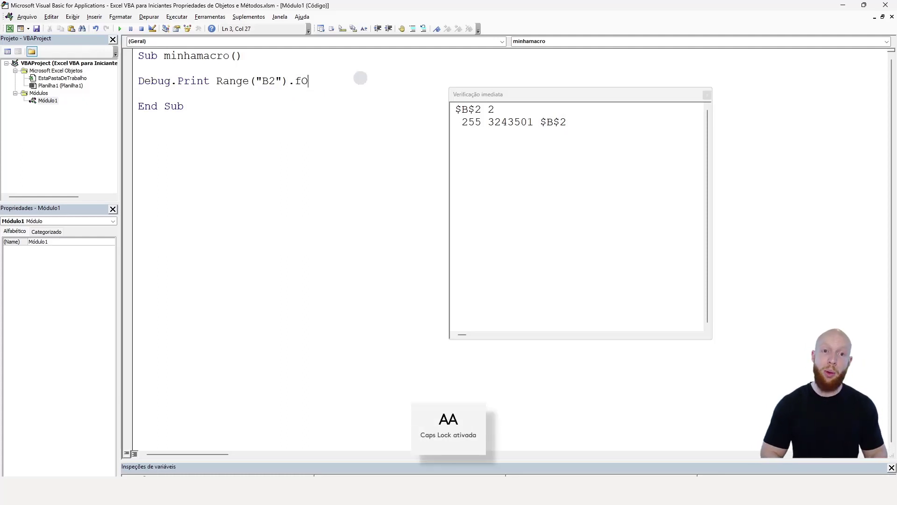
pyautogui.press('capslock')
pyautogui.write('ont')
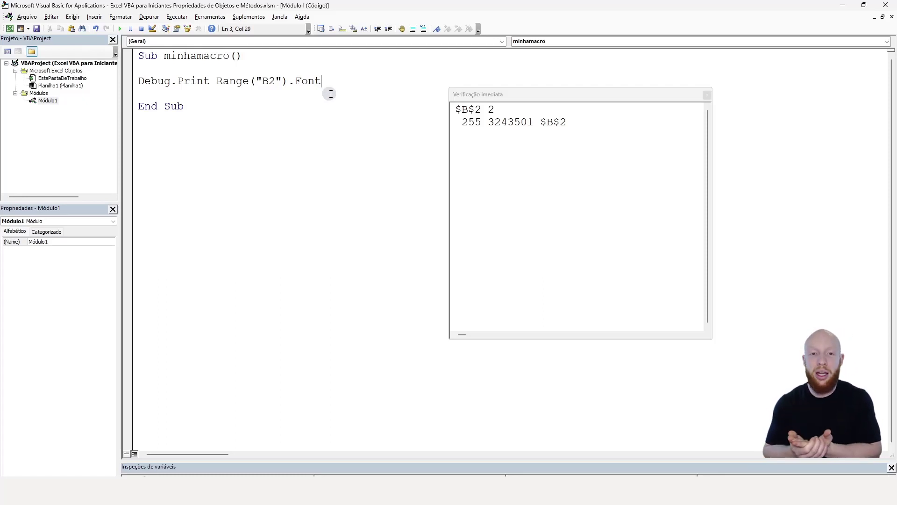
# Change Font to Address and print B2's address $B$2 in the Immediate window
pyautogui.moveTo(299, 78); pyautogui.dragTo(326, 78)
pyautogui.write('A')
pyautogui.press('capslock')
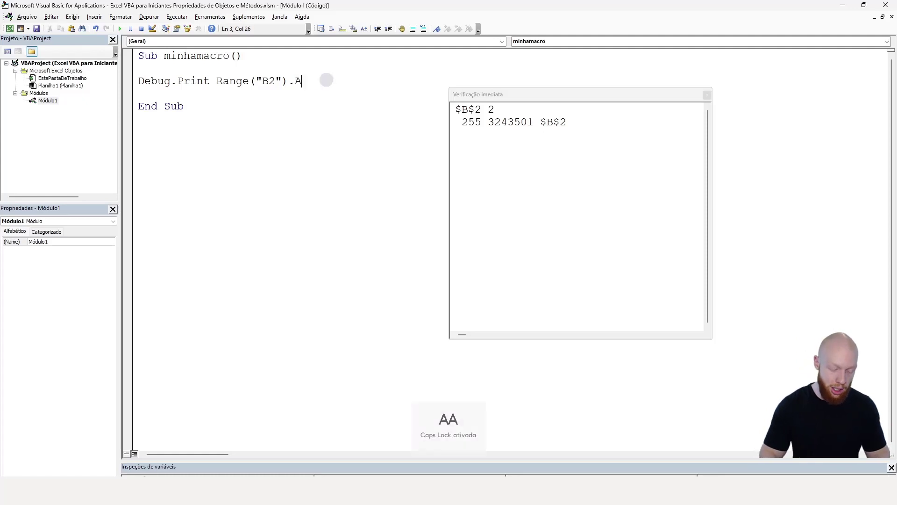
pyautogui.write('ddress')
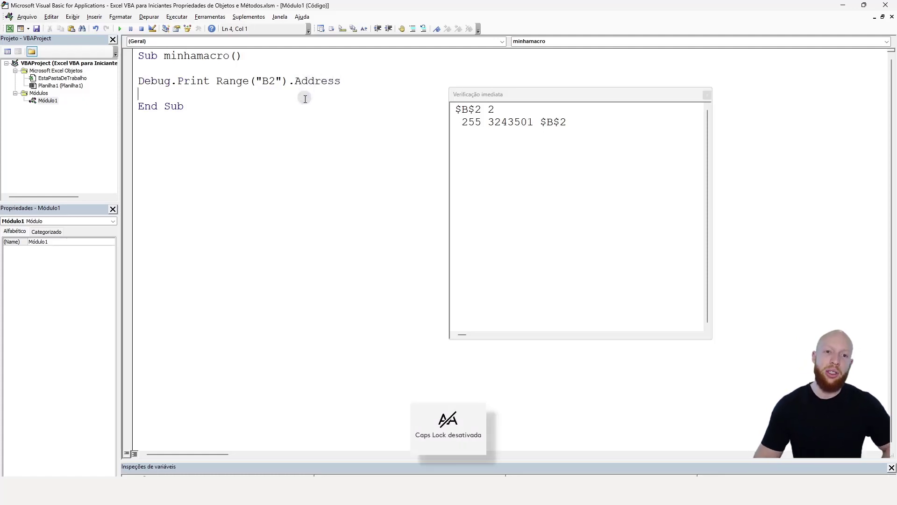
pyautogui.click(304, 97)
pyautogui.moveTo(541, 122); pyautogui.dragTo(573, 123)
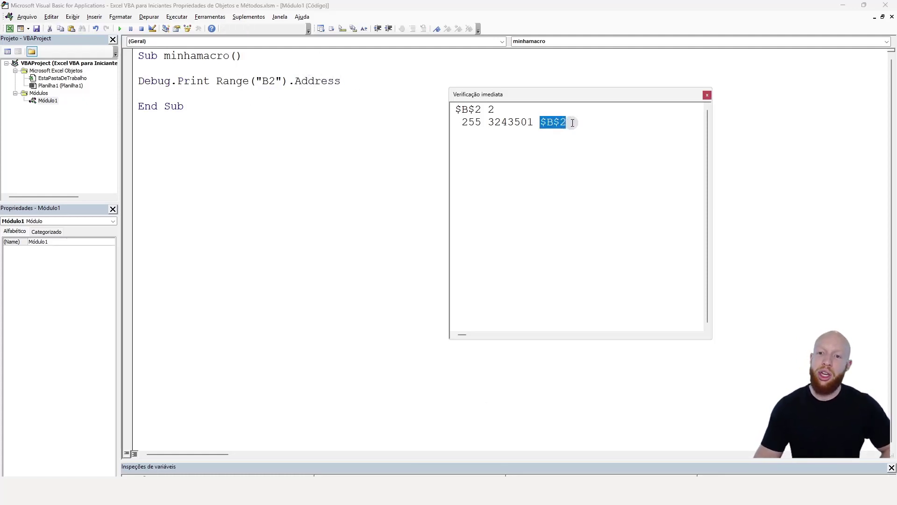
pyautogui.click(573, 127)
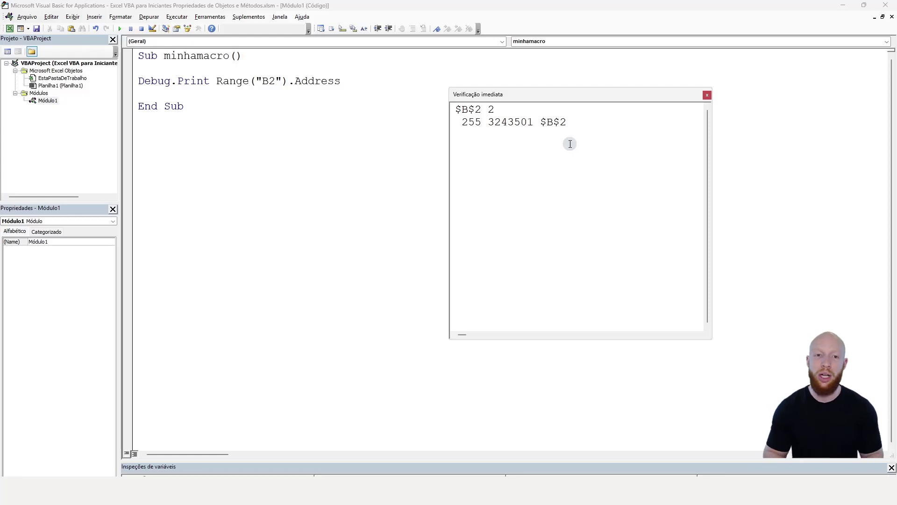
pyautogui.hotkey('alt', 'Tab')
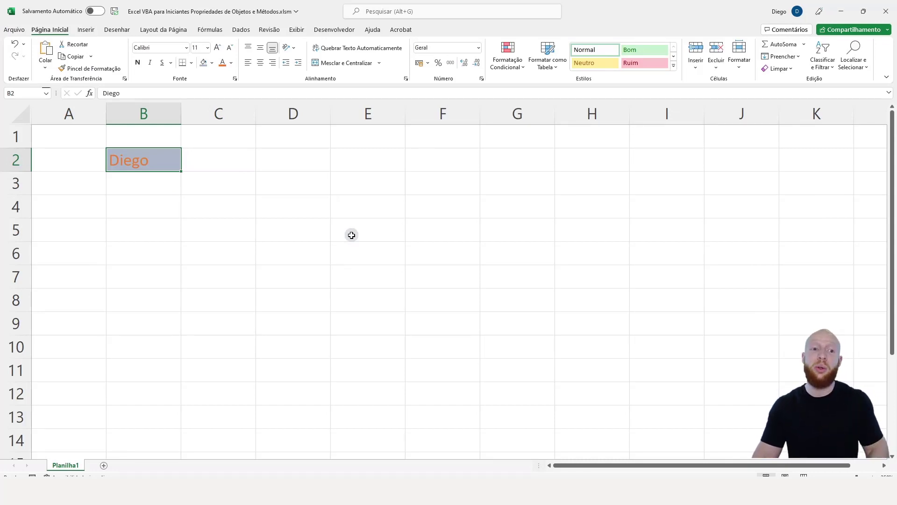
# Compare B2 on the worksheet with the code, then select Address in the Debug.Print line
pyautogui.hotkey('alt', 'Tab')
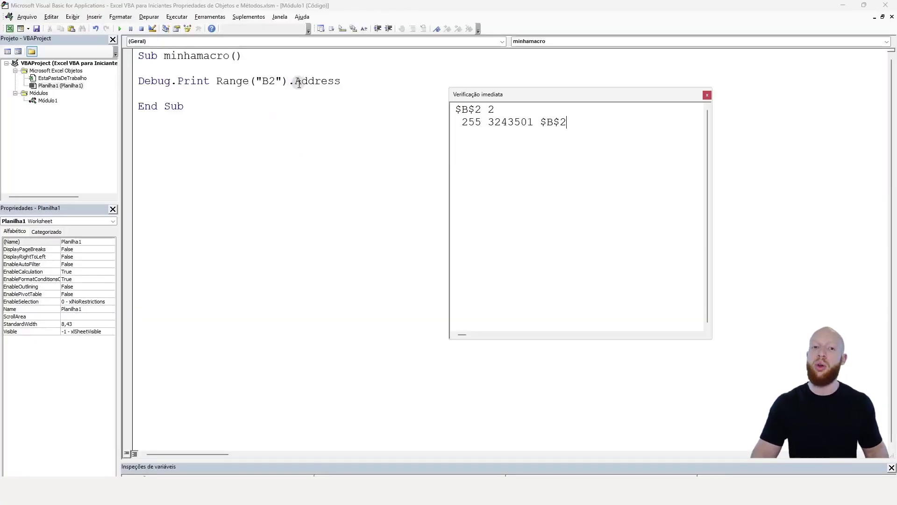
pyautogui.hotkey('alt', 'Tab')
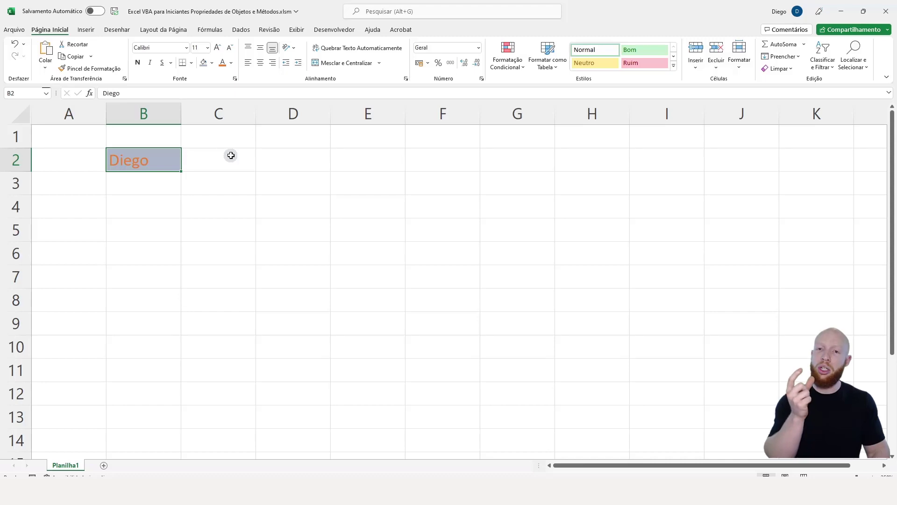
pyautogui.hotkey('alt', 'Tab')
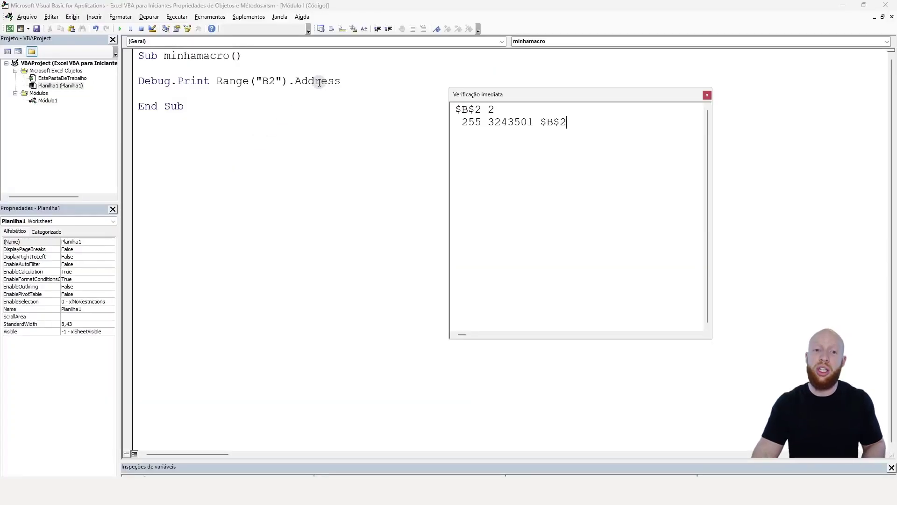
pyautogui.doubleClick(317, 81)
# Change .Address to .Value, run to print B2's name, then delete Debug.Print from the line
pyautogui.click(352, 79)
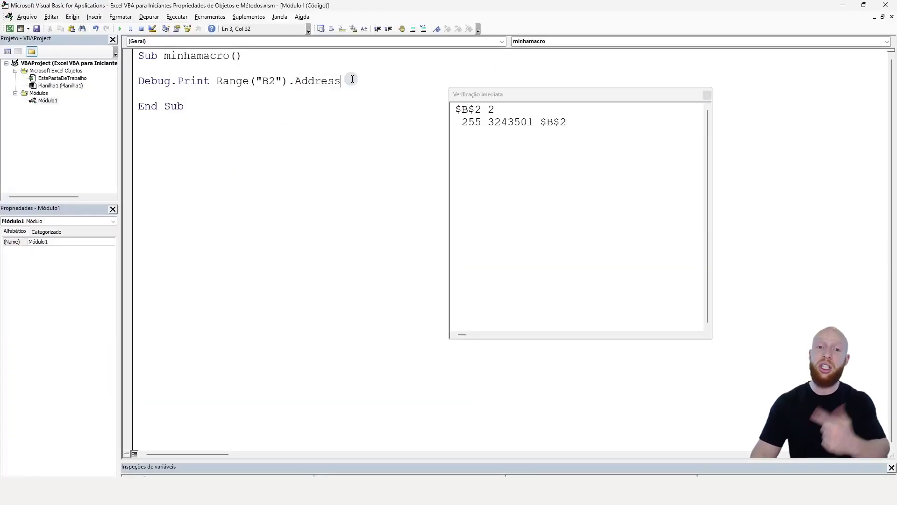
pyautogui.hotkey('ctrl', 'shift', 'Left')
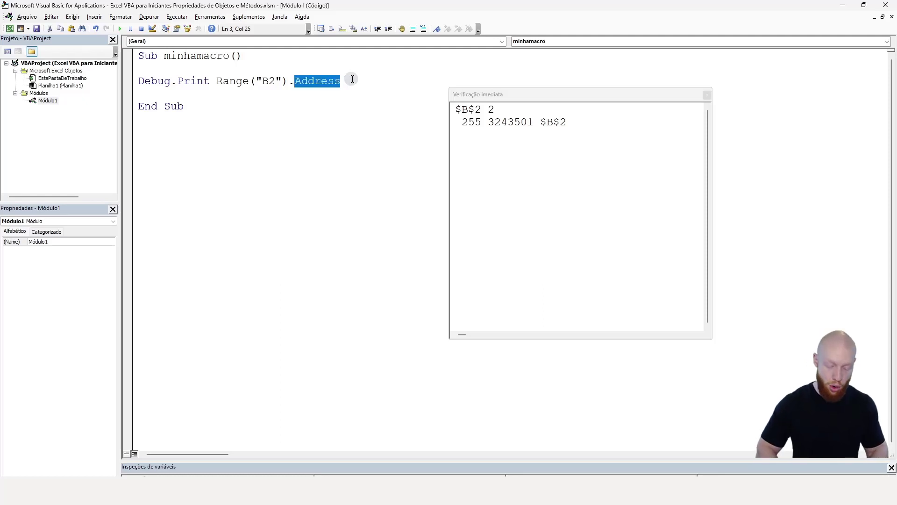
pyautogui.write('Val')
pyautogui.press('capslock')
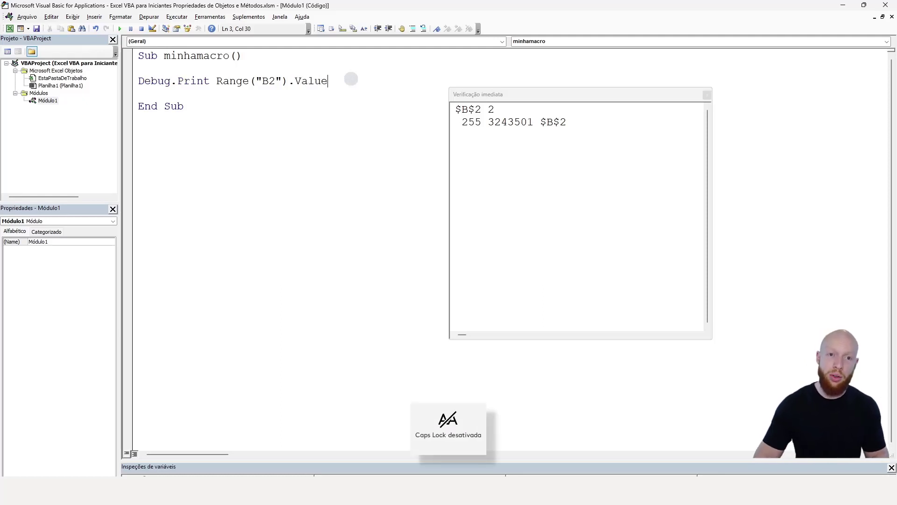
pyautogui.click(337, 104)
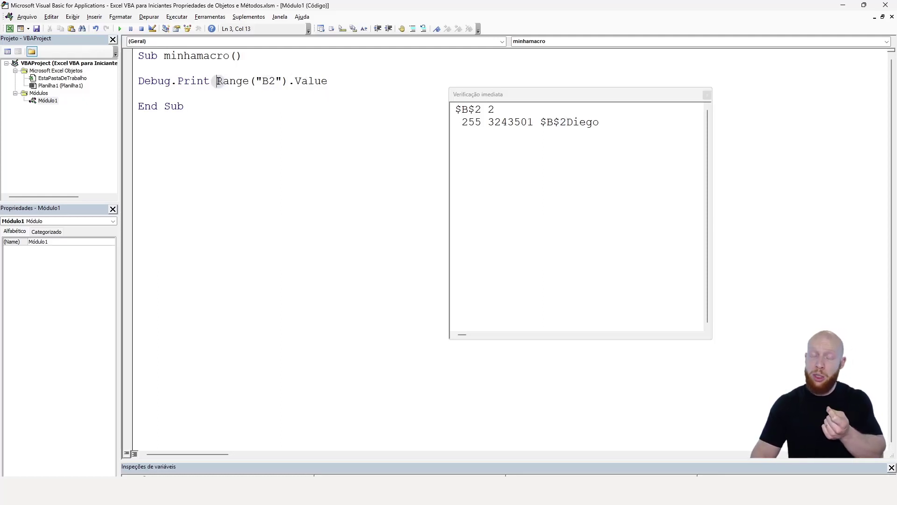
pyautogui.moveTo(217, 82); pyautogui.dragTo(112, 82)
pyautogui.press('Delete')
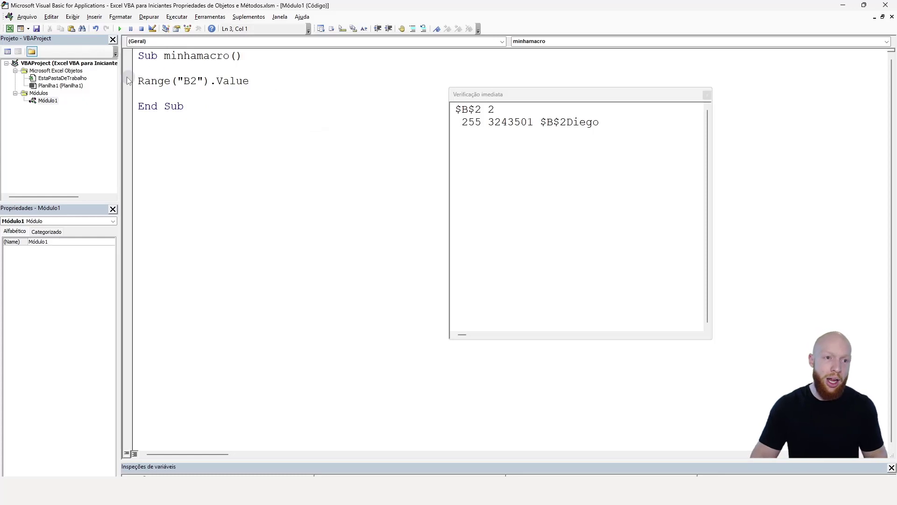
# Append = followed by a new quoted name after Range("B2").Value
pyautogui.click(264, 80)
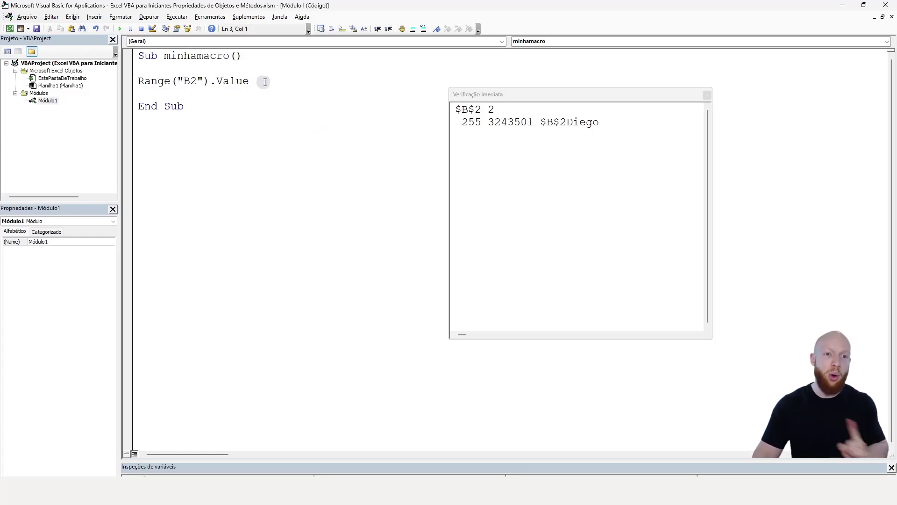
pyautogui.write(' =')
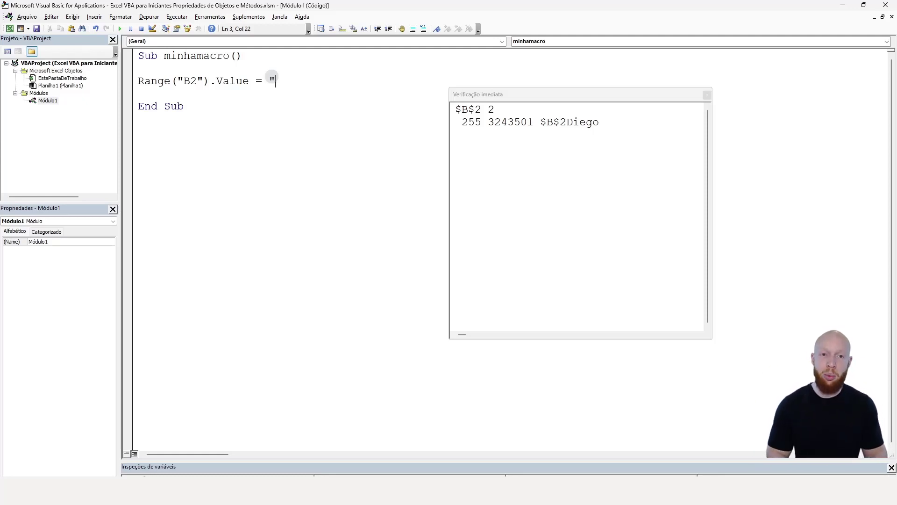
pyautogui.write('J')
pyautogui.press('capslock')
pyautogui.write('oão"')
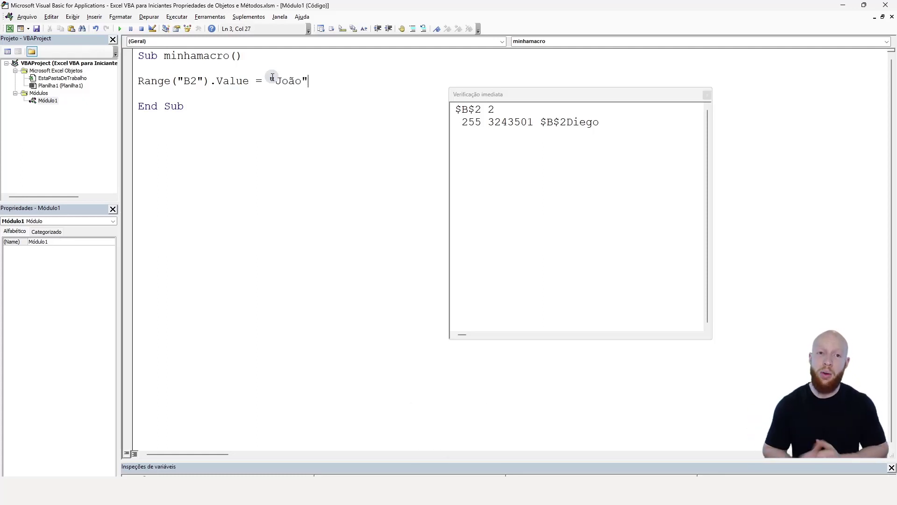
pyautogui.click(270, 106)
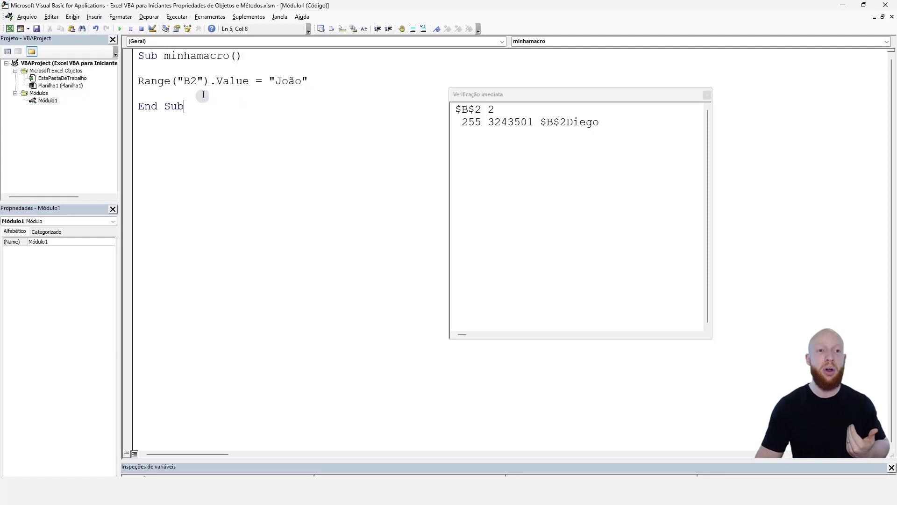
pyautogui.click(637, 164)
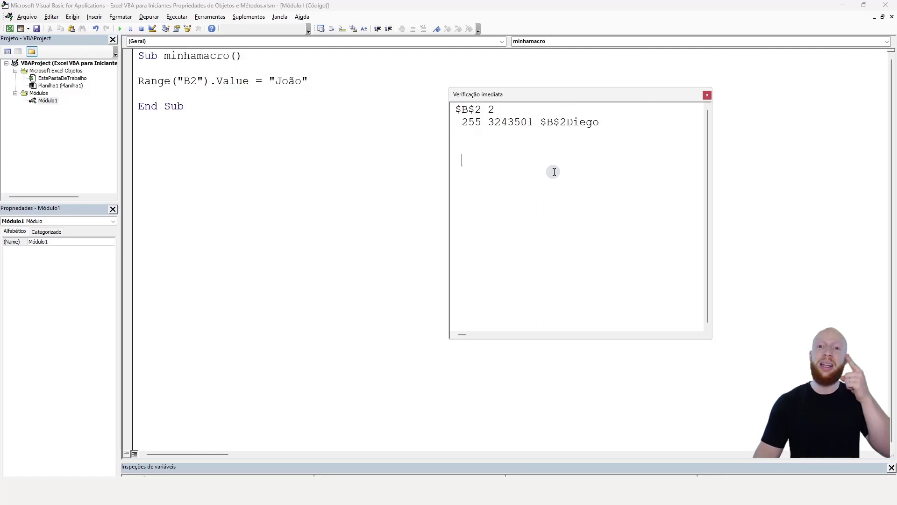
pyautogui.click(211, 81)
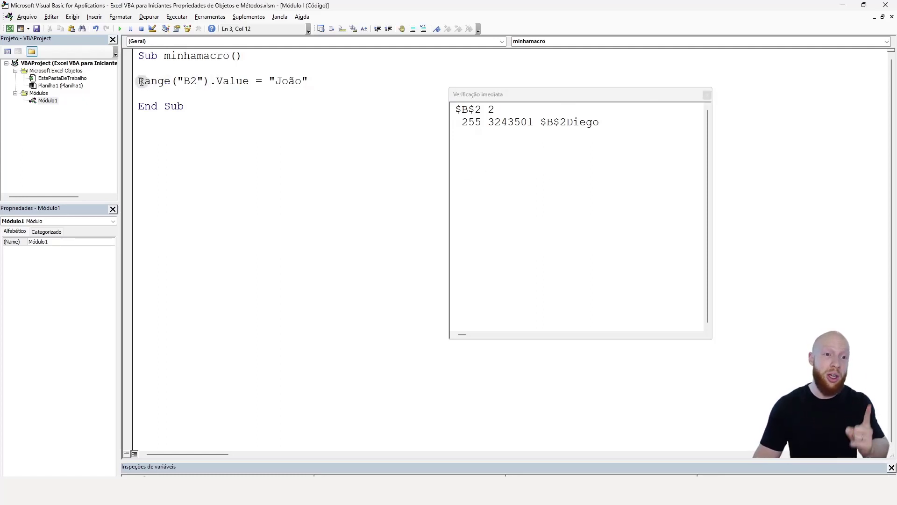
# Highlight the Value property, Range("B2") object and assigned name, then run the macro and view the sheet
pyautogui.doubleClick(228, 82)
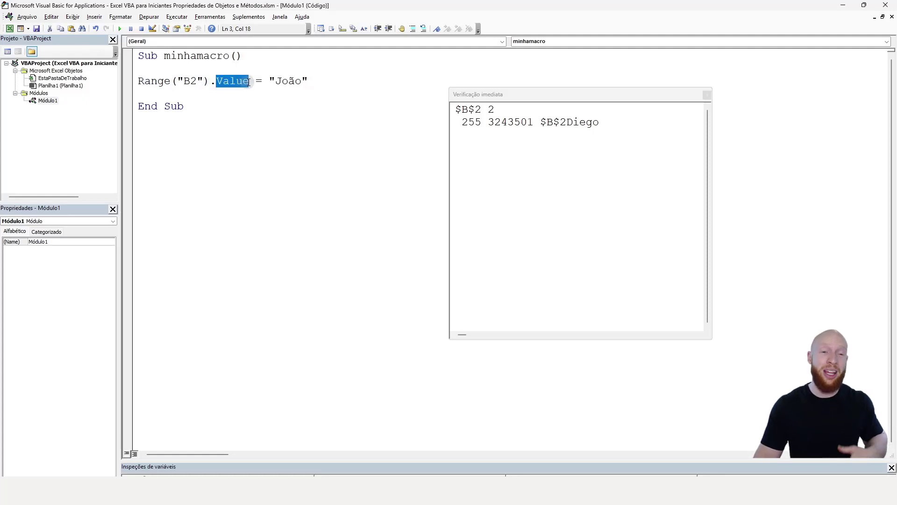
pyautogui.hotkey('shift', 'Home')
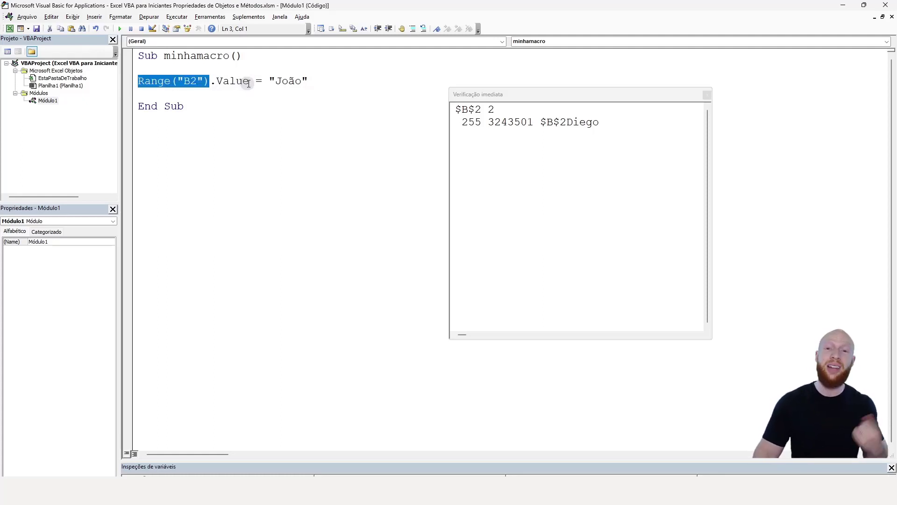
pyautogui.moveTo(269, 82); pyautogui.dragTo(317, 82)
pyautogui.click(317, 83)
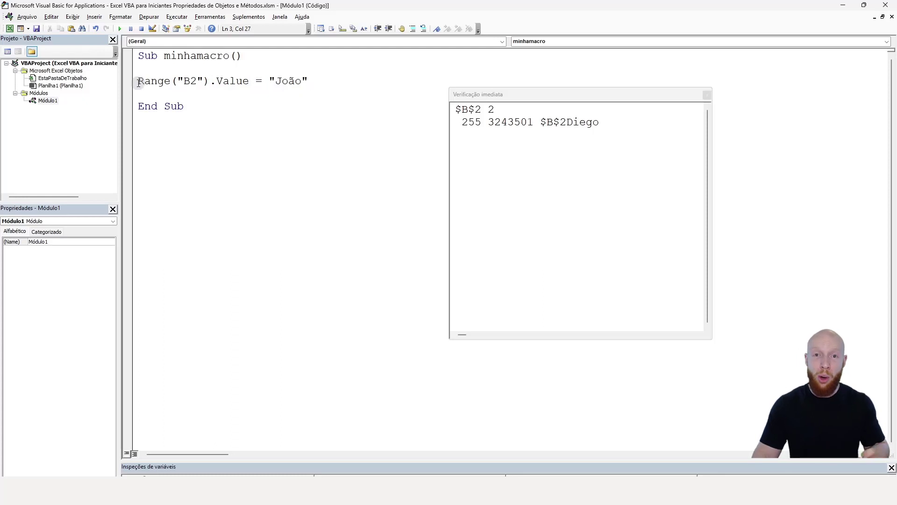
pyautogui.click(121, 29)
pyautogui.hotkey('alt', 'F11')
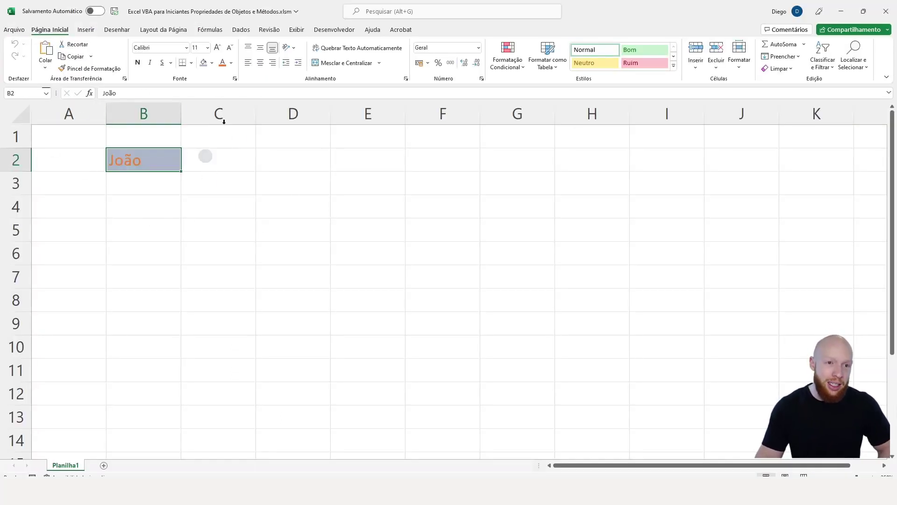
# Set B2 to No Fill with black text, then return to the VBA editor
pyautogui.click(213, 64)
pyautogui.click(236, 167)
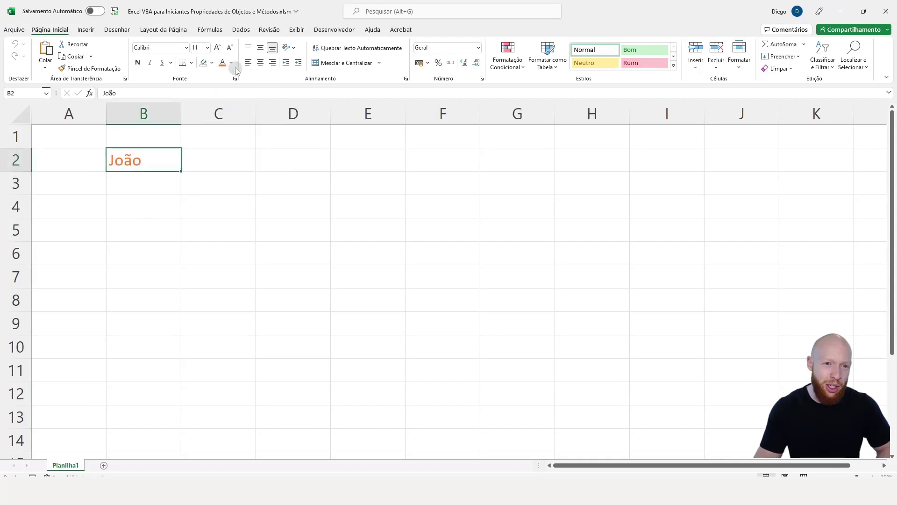
pyautogui.click(232, 66)
pyautogui.click(231, 76)
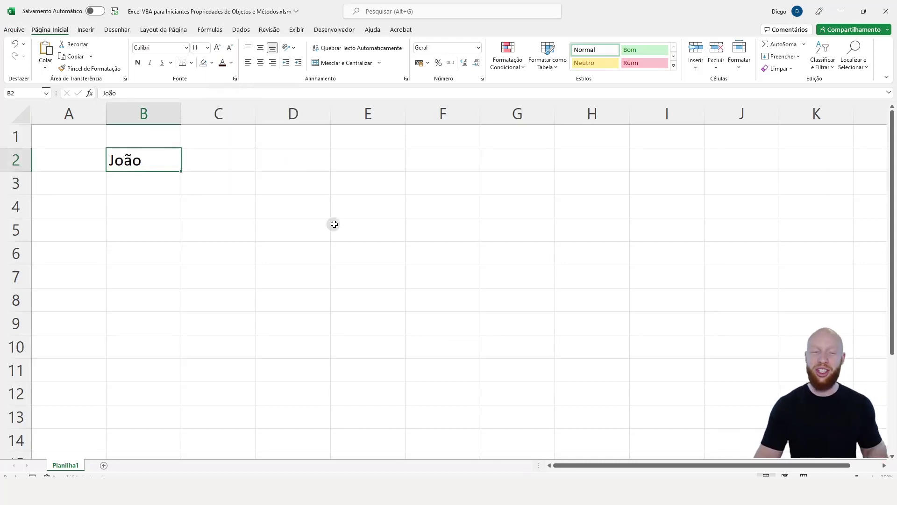
pyautogui.hotkey('alt', 'F11')
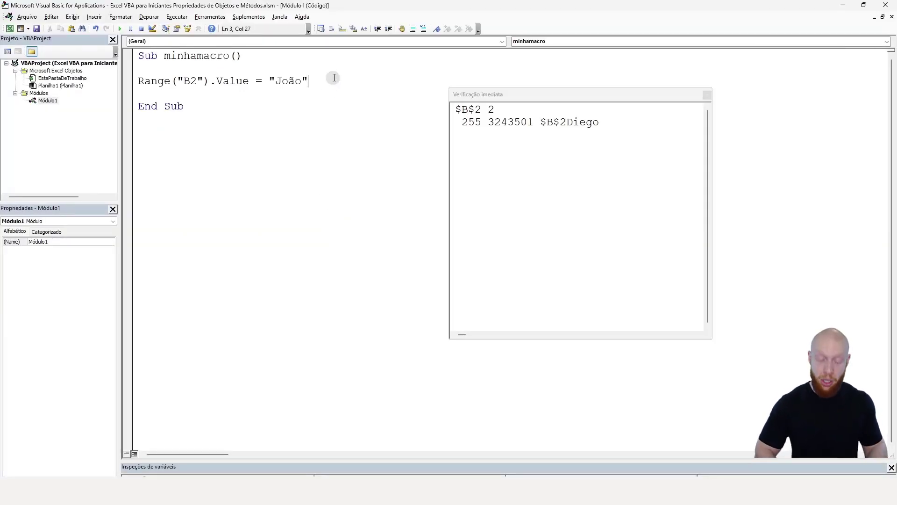
# Correct the first note so Address is marked as read-only
pyautogui.press('Return')
pyautogui.press('Return')
pyautogui.write('Addree')
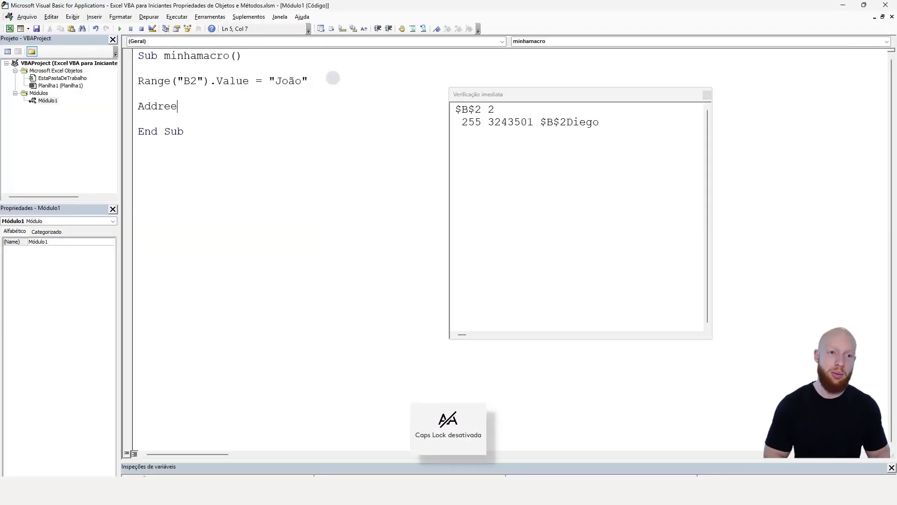
pyautogui.press('BackSpace')
pyautogui.press('BackSpace')
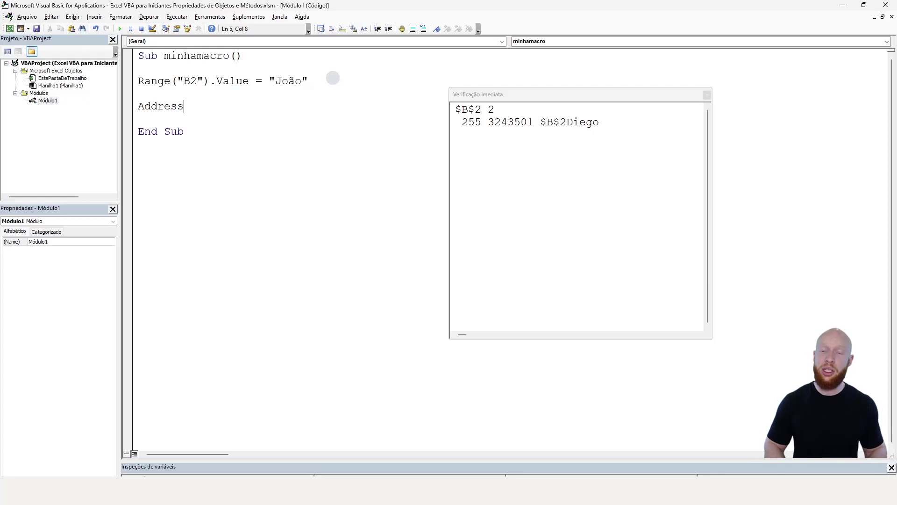
pyautogui.write(' - Apenas ler')
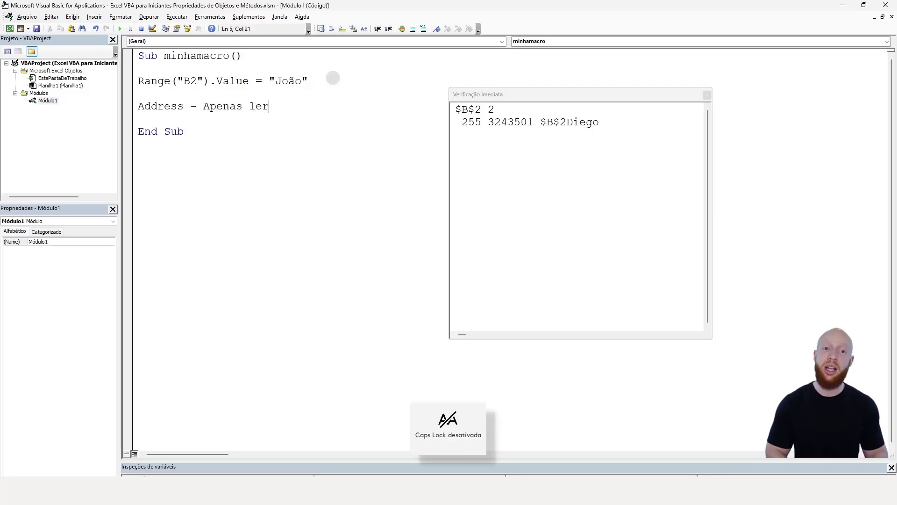
# Add a Value note saying it can be read and edited ('Ler e Editar')
pyautogui.press('Return')
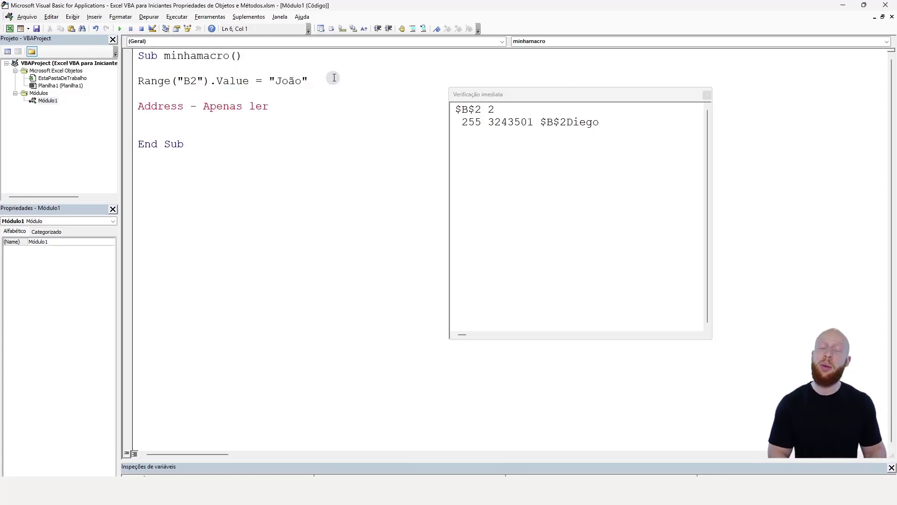
pyautogui.write('V')
pyautogui.press('capslock')
pyautogui.write('alue -')
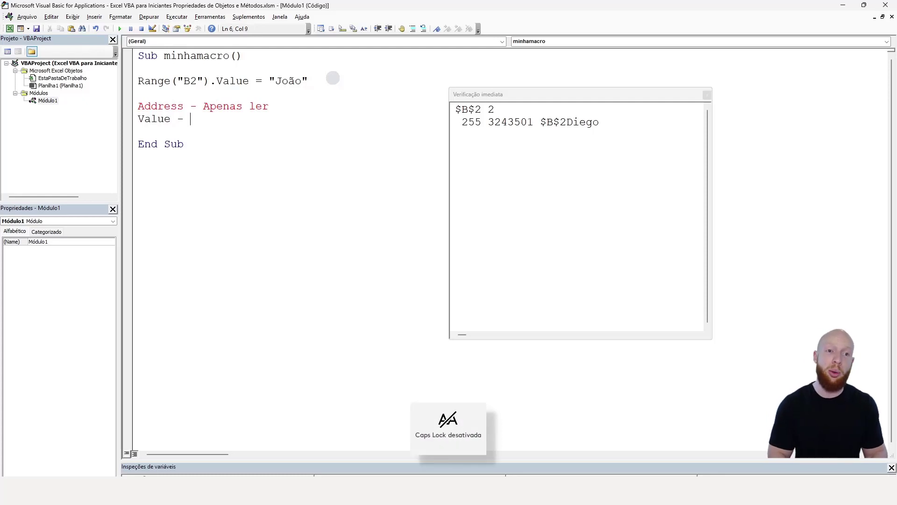
pyautogui.press('capslock')
pyautogui.write('L')
pyautogui.press('capslock')
pyautogui.write('er e')
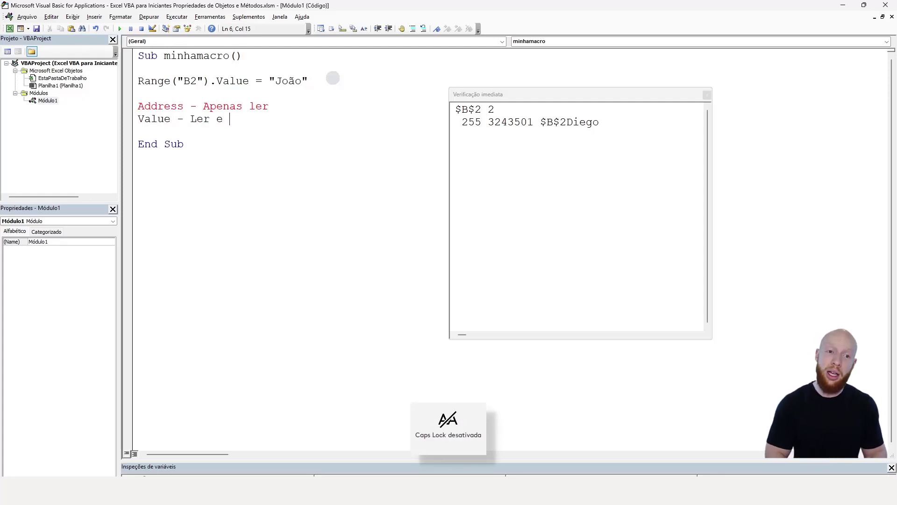
pyautogui.press('capslock')
pyautogui.write('E')
pyautogui.press('capslock')
pyautogui.write('ditar')
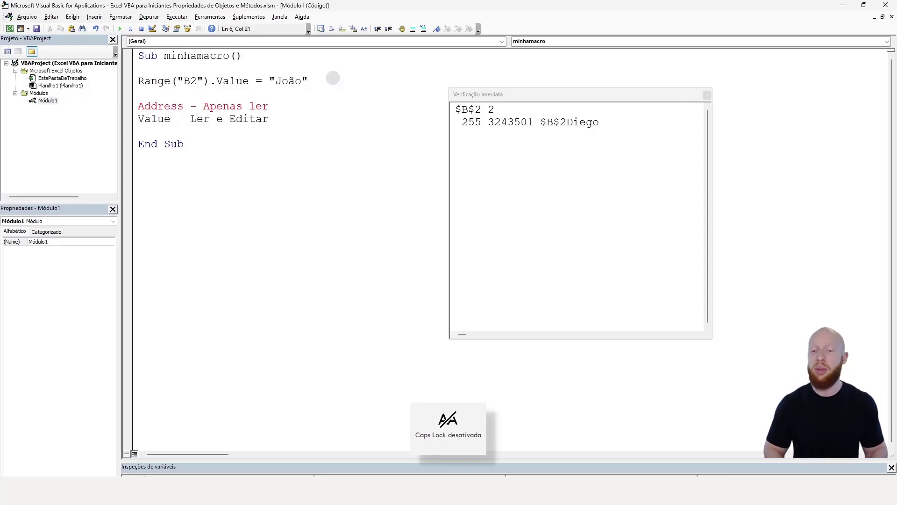
# Add the note 'Address - Propriedade Simples', reusing Address copied from the first note
pyautogui.press('Return')
pyautogui.press('Return')
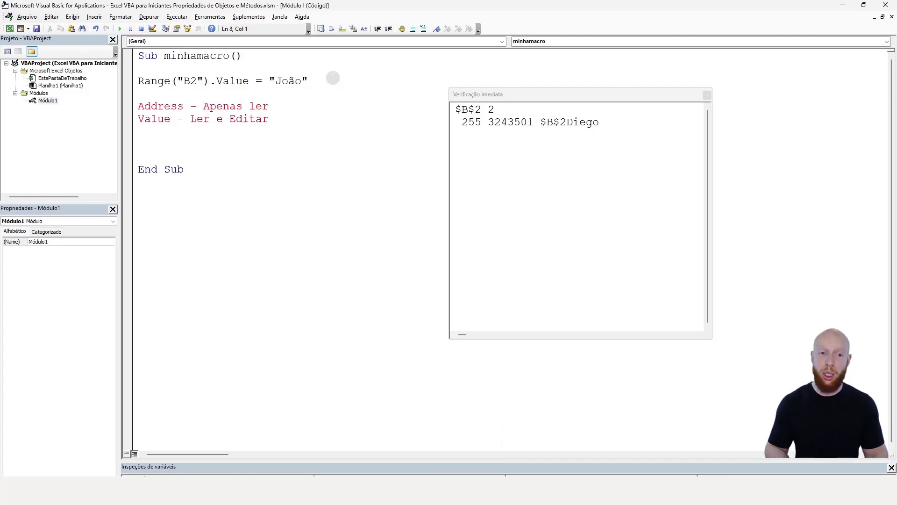
pyautogui.hotkey('ctrl', 'shift', 'Right')
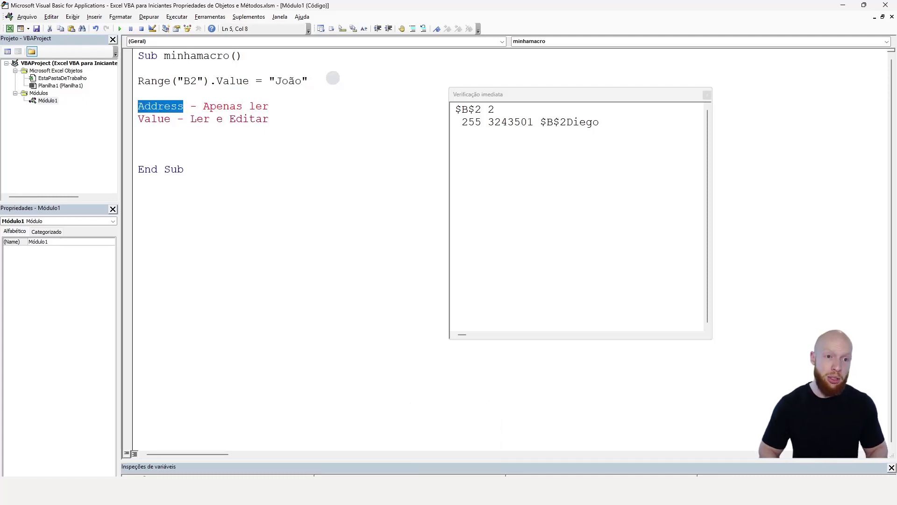
pyautogui.press('Down')
pyautogui.press('Down')
pyautogui.press('Down')
pyautogui.write('- P')
pyautogui.press('capslock')
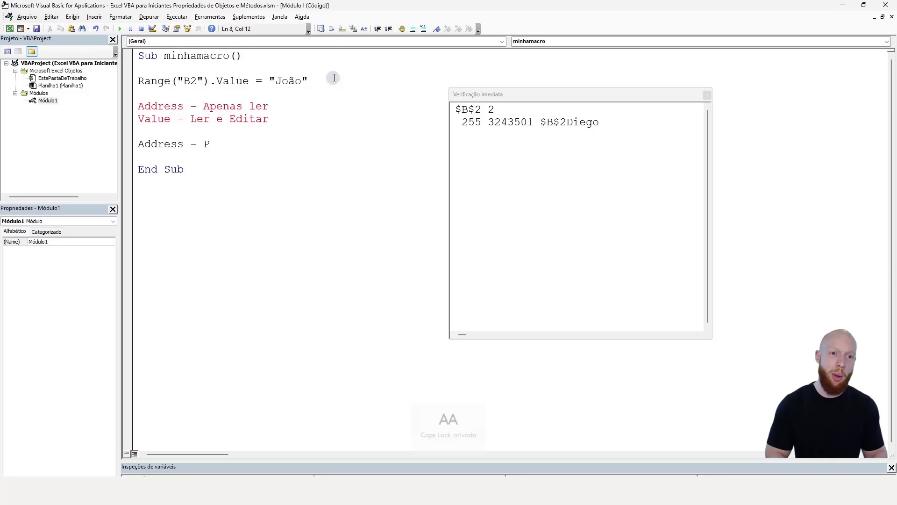
pyautogui.write('ropriedade S')
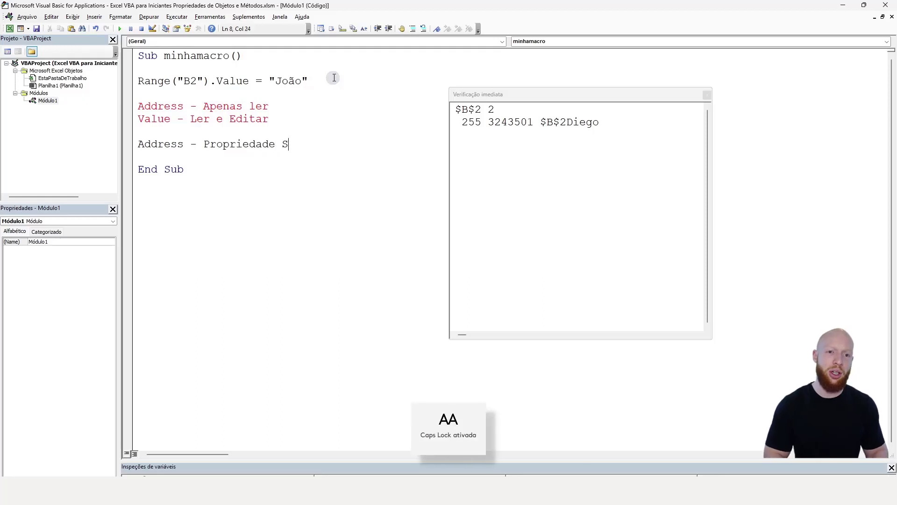
pyautogui.press('capslock')
pyautogui.write('imples')
# Add the note 'Font - Propriedade Complexa' on the next line
pyautogui.press('Return')
pyautogui.press('capslock')
pyautogui.write('F')
pyautogui.press('capslock')
pyautogui.write('ont - Pro')
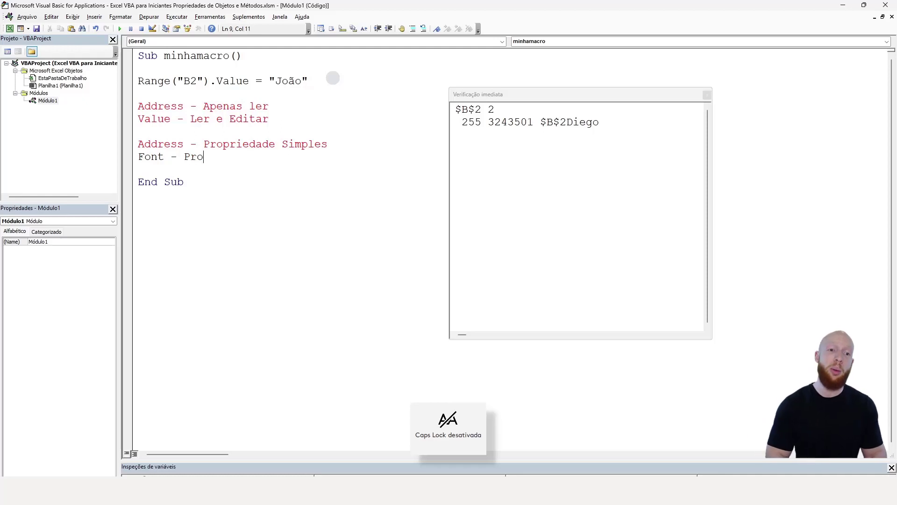
pyautogui.write('priedade m')
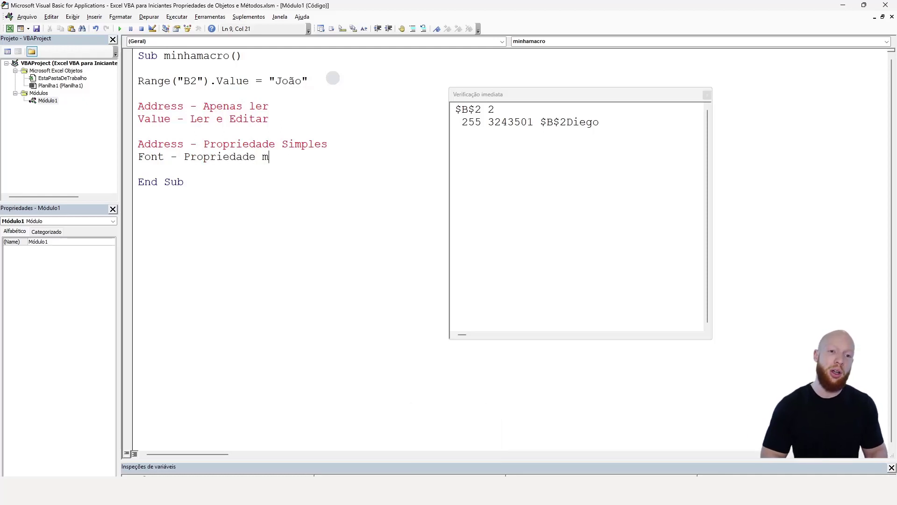
pyautogui.press('BackSpace')
pyautogui.press('BackSpace')
pyautogui.press('capslock')
pyautogui.write('C')
pyautogui.press('capslock')
pyautogui.write('omplexa')
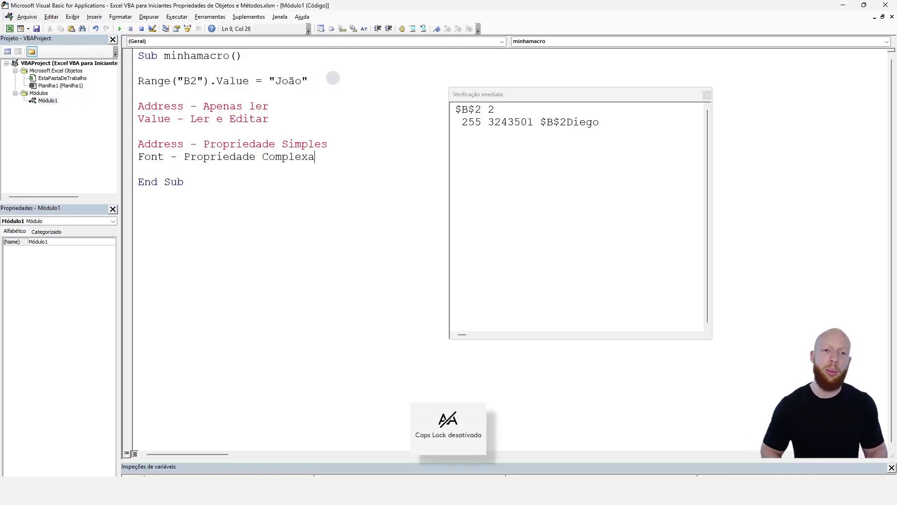
pyautogui.click(233, 209)
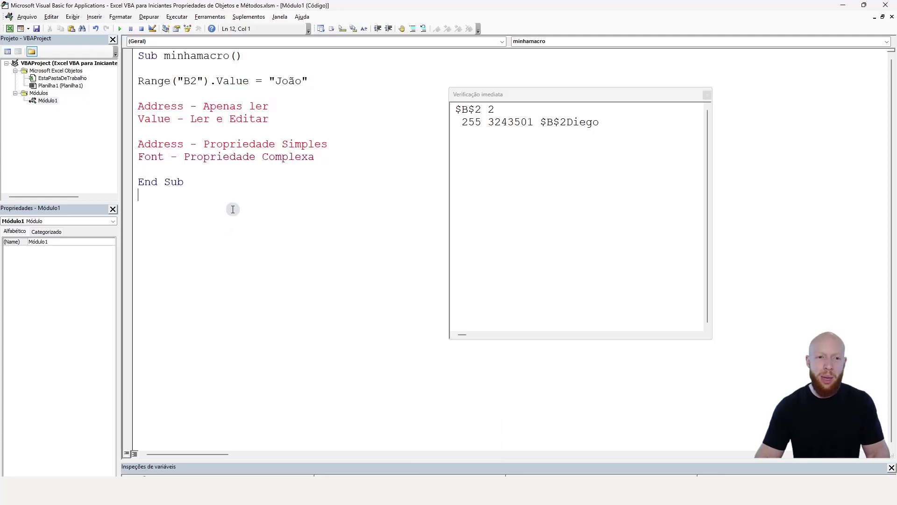
# Turn the four property notes into comments with leading apostrophes
pyautogui.write("'")
pyautogui.click(222, 136)
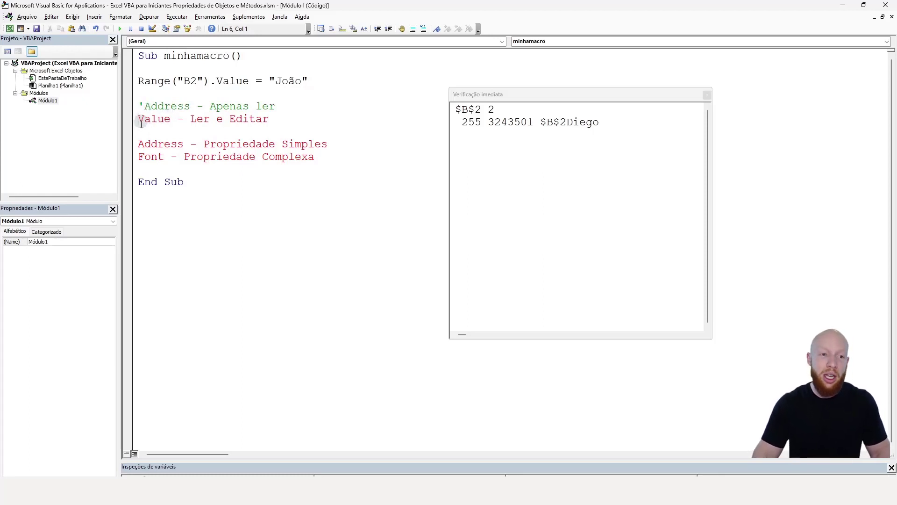
pyautogui.write("'")
pyautogui.click(133, 148)
pyautogui.click(139, 149)
pyautogui.write("'")
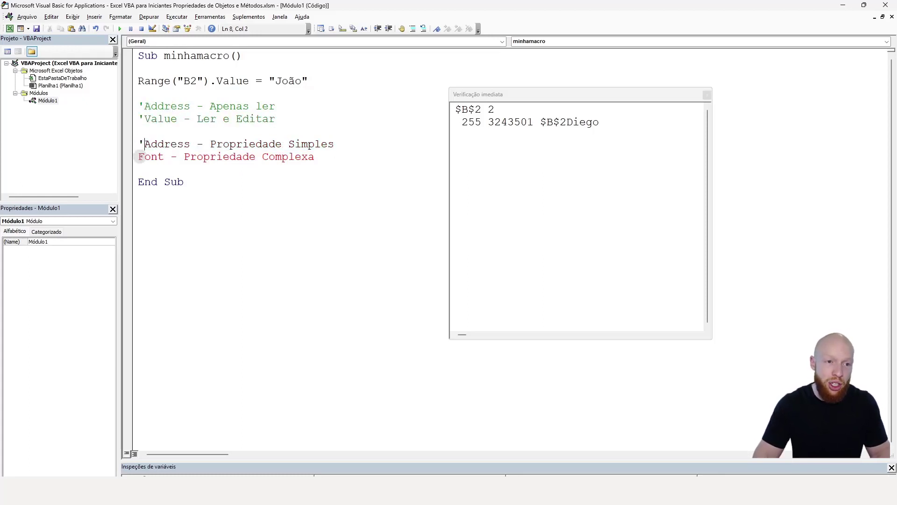
pyautogui.click(138, 157)
pyautogui.write("'")
pyautogui.press('Down')
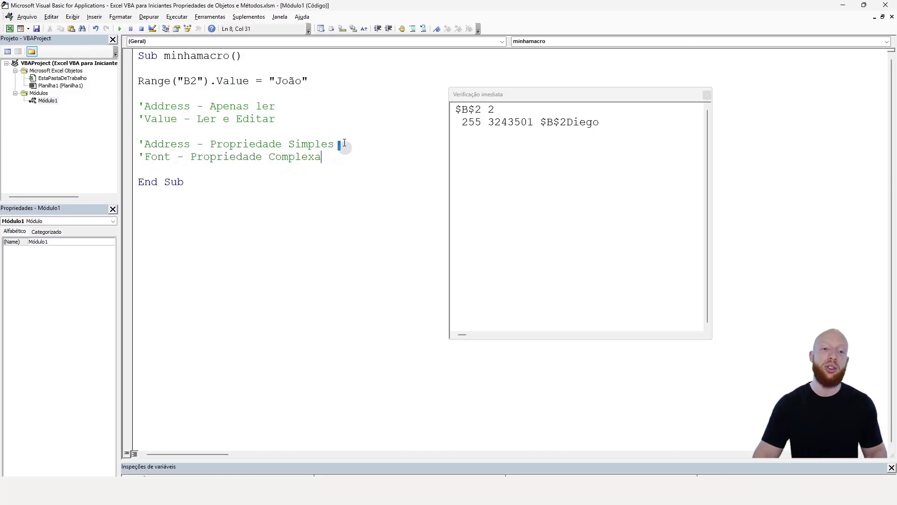
# Move the comment block above the Range("B2") line and remove the extra blank lines
pyautogui.moveTo(344, 156); pyautogui.dragTo(350, 84)
pyautogui.hotkey('ctrl', 'x')
pyautogui.click(316, 69)
pyautogui.hotkey('ctrl', 'v')
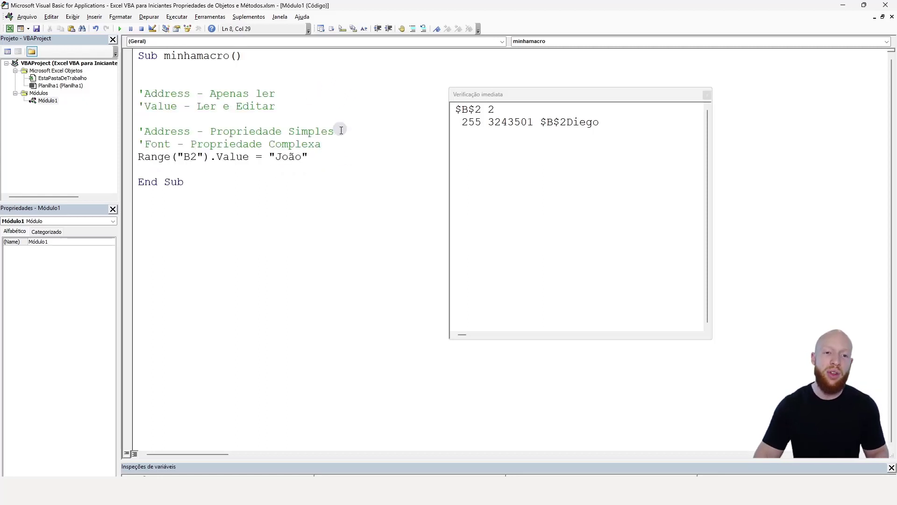
pyautogui.press('Return')
pyautogui.press('Return')
pyautogui.click(254, 77)
pyautogui.press('BackSpace')
pyautogui.press('Delete')
pyautogui.click(243, 135)
pyautogui.press('Delete')
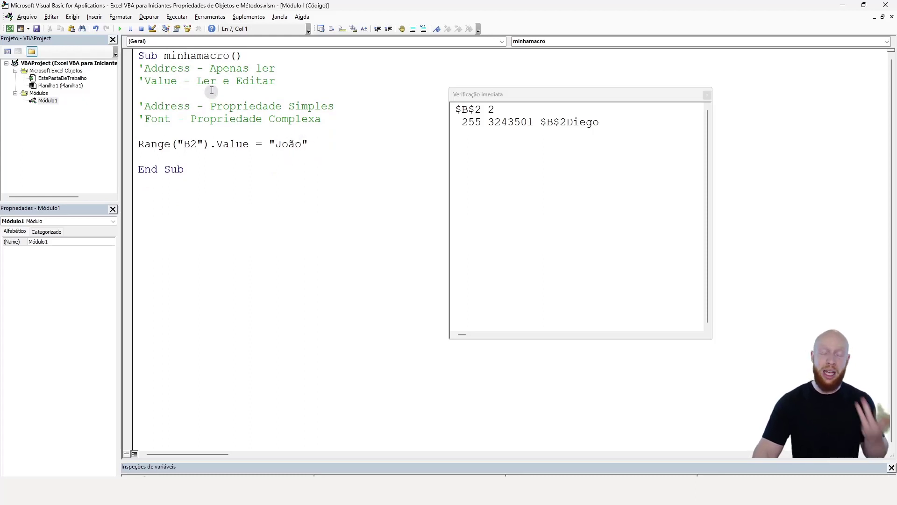
# Check that the four comments now sit directly under Sub minhamacro()
pyautogui.moveTo(139, 68); pyautogui.dragTo(360, 115)
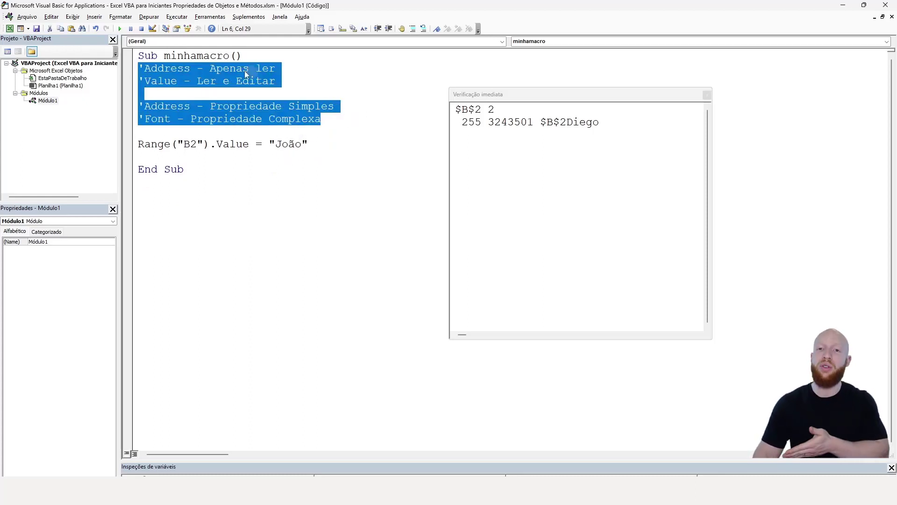
pyautogui.click(190, 56)
pyautogui.click(154, 148)
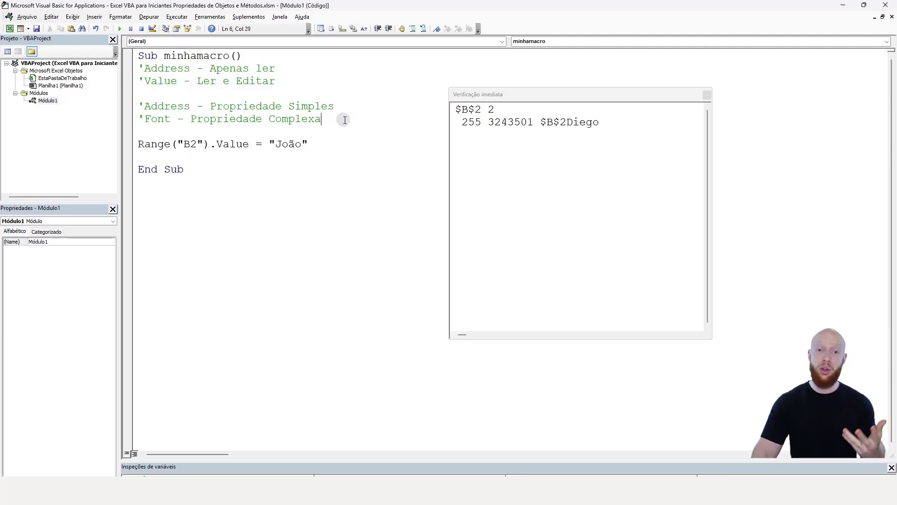
pyautogui.moveTo(325, 120); pyautogui.dragTo(134, 70)
pyautogui.click(385, 127)
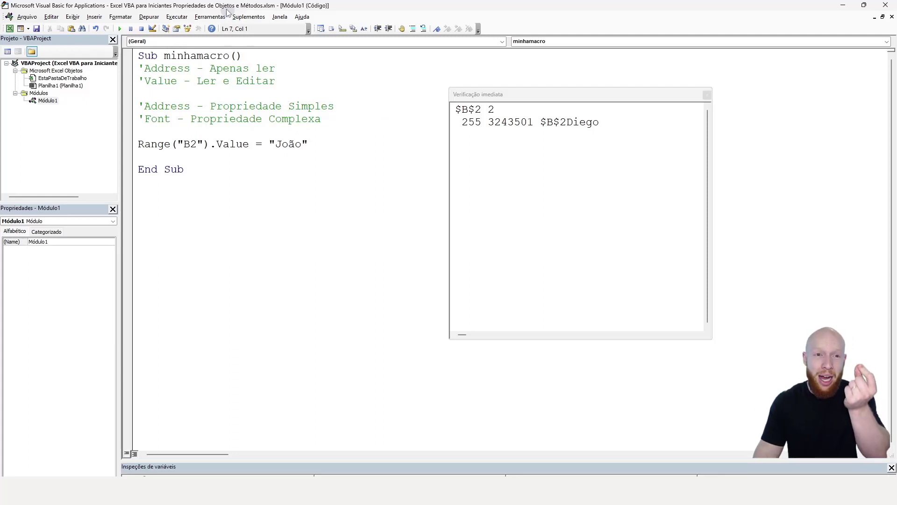
pyautogui.click(319, 143)
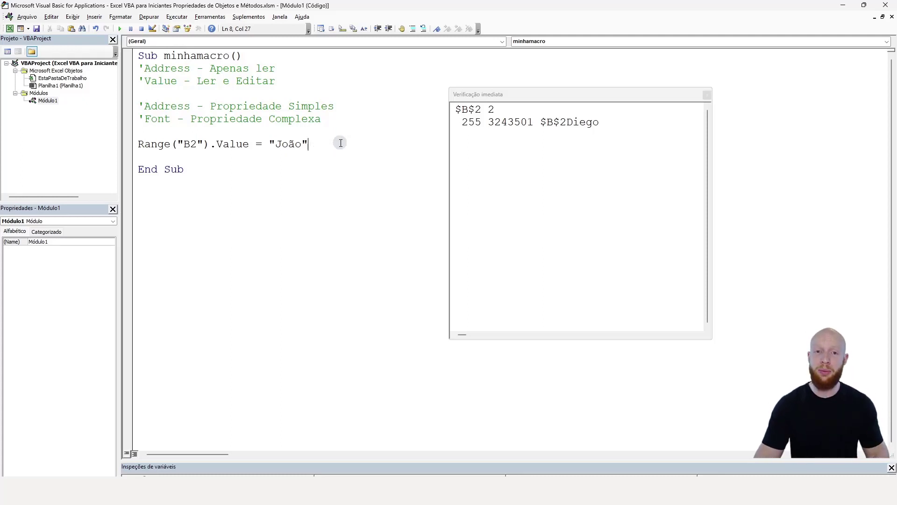
# Start a new Range("B2"). line below the name assignment and browse its member list
pyautogui.press('Return')
pyautogui.press('Return')
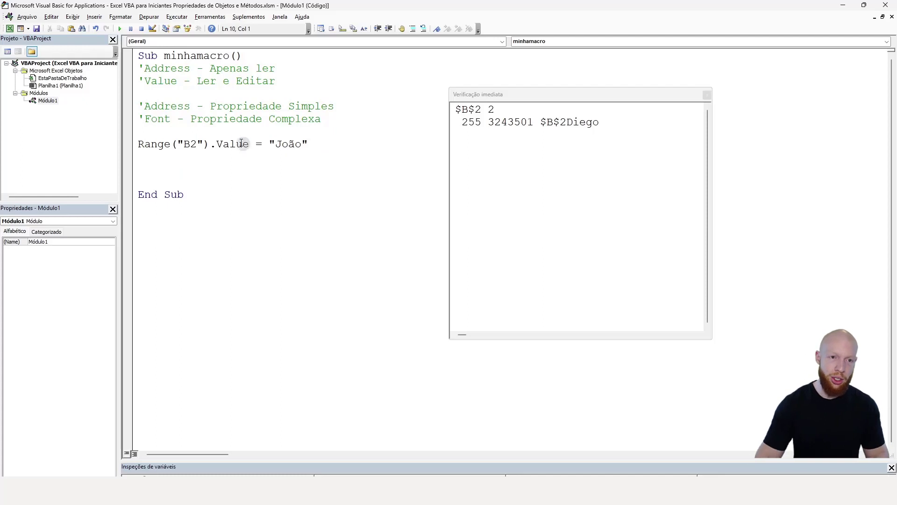
pyautogui.moveTo(209, 143); pyautogui.dragTo(112, 145)
pyautogui.hotkey('ctrl', 'c')
pyautogui.click(132, 166)
pyautogui.hotkey('ctrl', 'v')
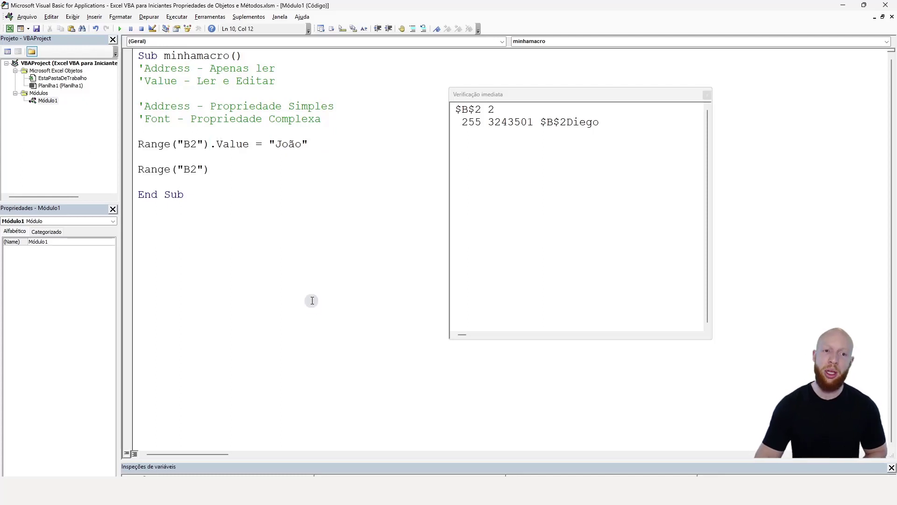
pyautogui.write('.')
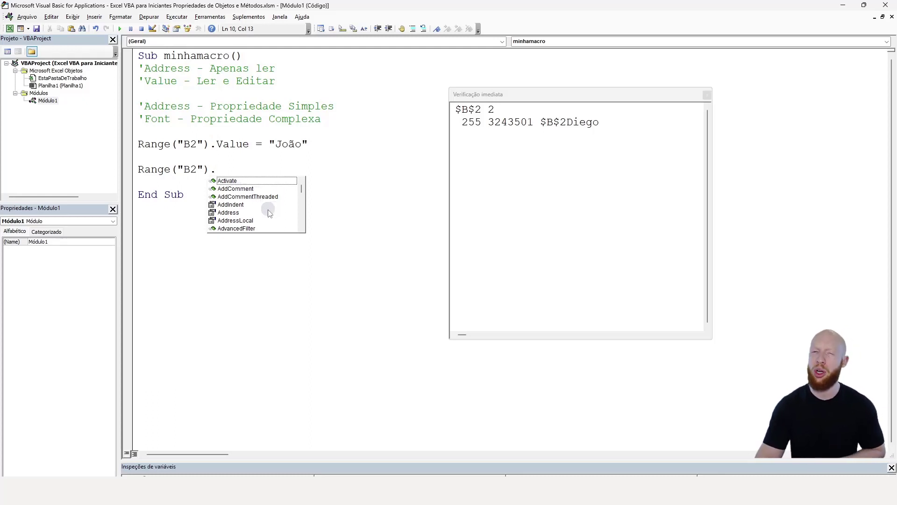
pyautogui.scroll(-2, 269, 213)
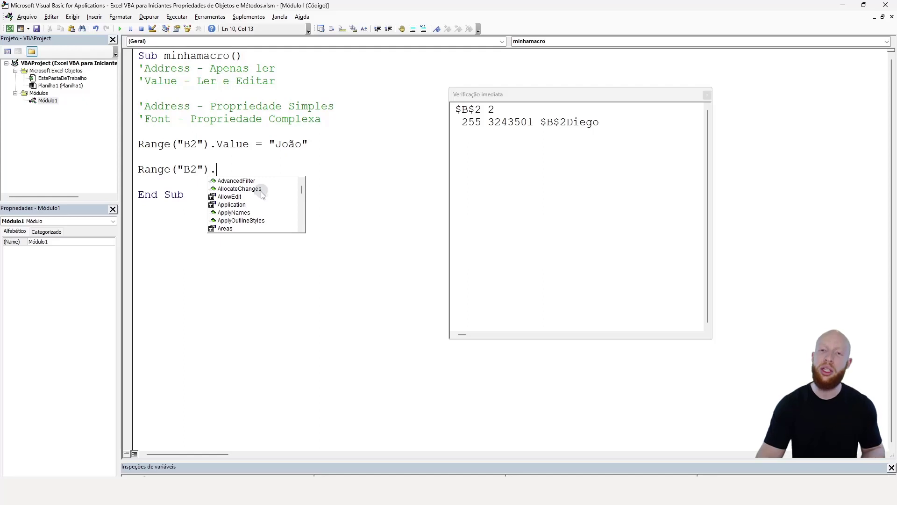
pyautogui.scroll(2, 262, 210)
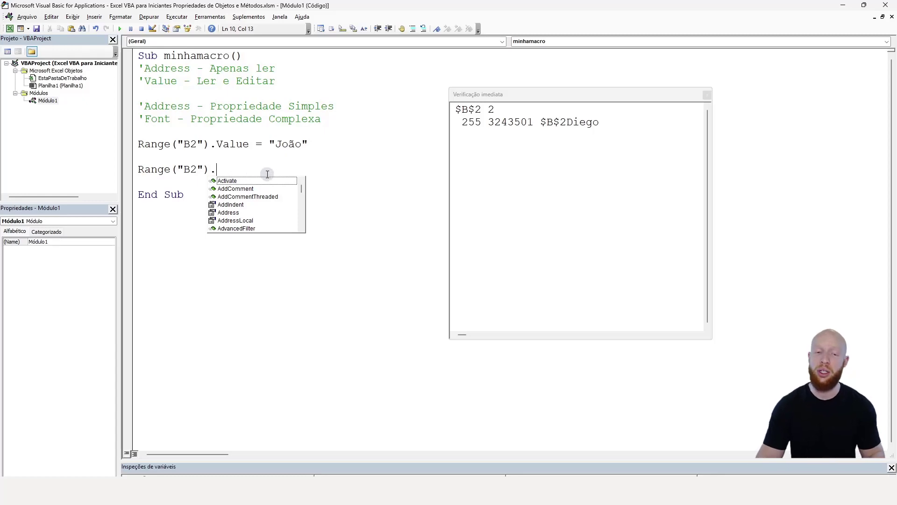
pyautogui.hotkey('alt', 'F11')
# Select cells D5, B2 and D4 on the sheet, then go back to the VBA editor
pyautogui.click(285, 234)
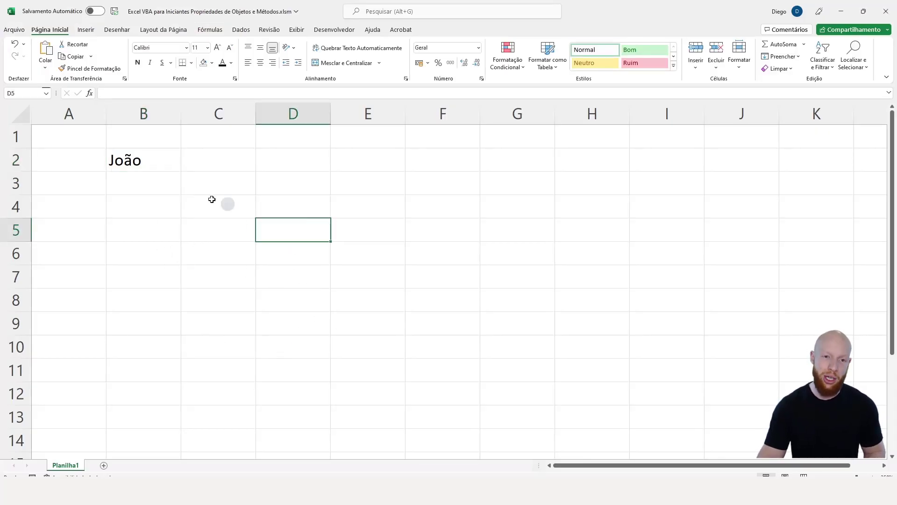
pyautogui.click(125, 166)
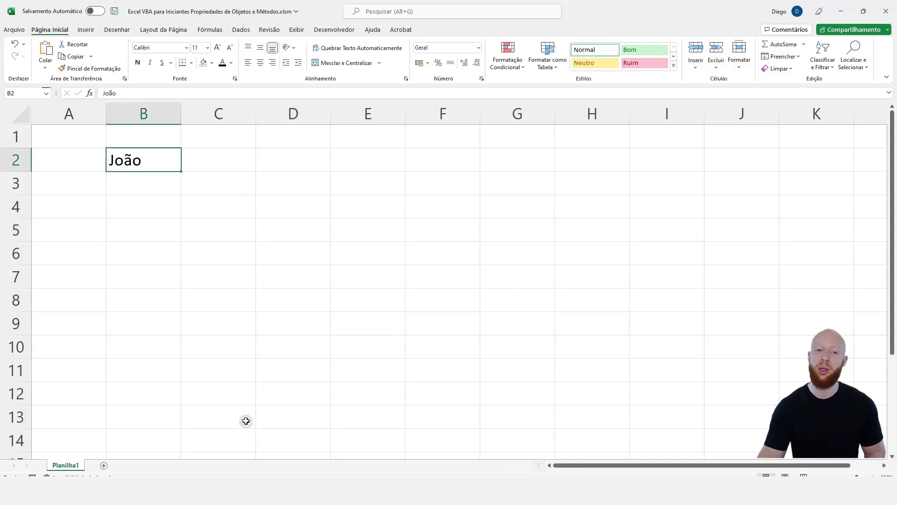
pyautogui.click(299, 208)
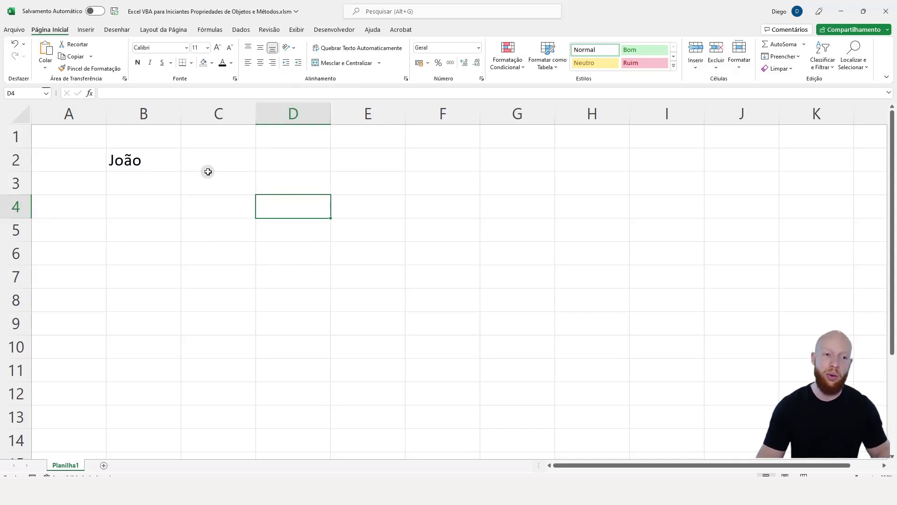
pyautogui.hotkey('alt', 'F11')
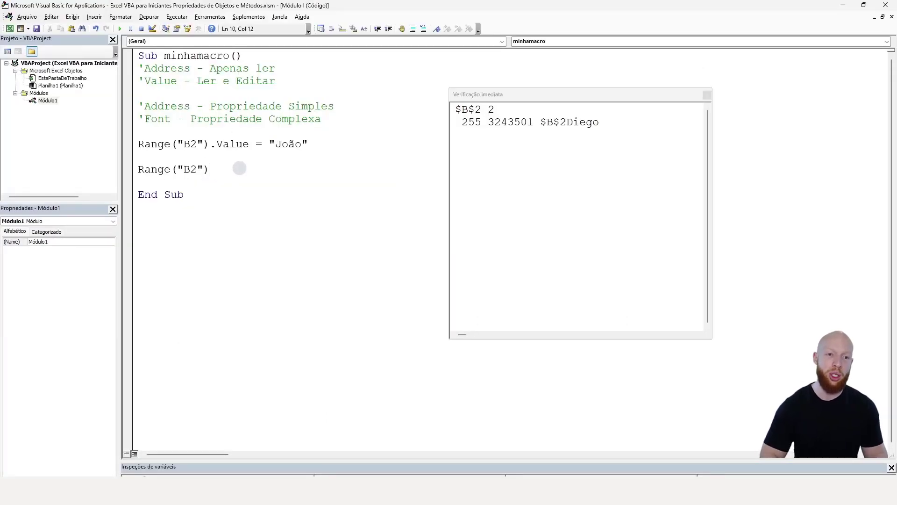
# Complete the new line as Range("B2").Activate using the member list
pyautogui.write('.')
pyautogui.press('Tab')
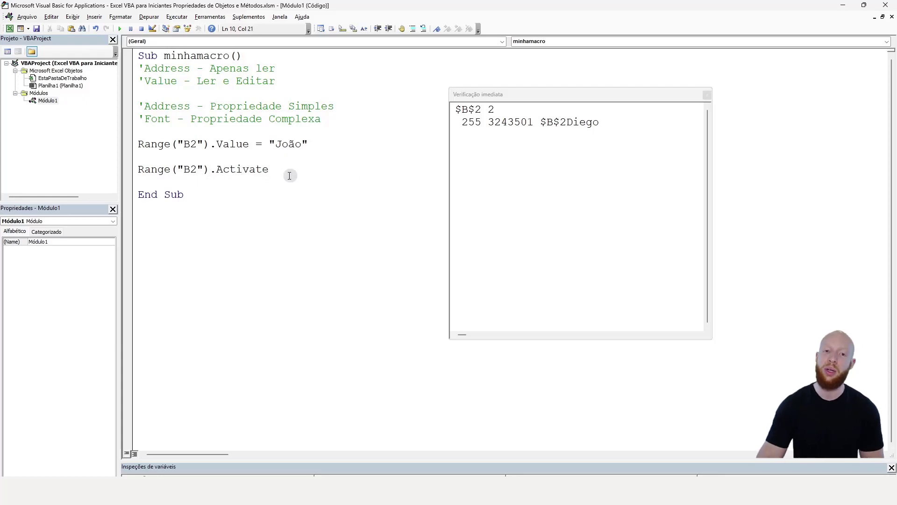
pyautogui.doubleClick(279, 165)
pyautogui.press('BackSpace')
pyautogui.press('BackSpace')
pyautogui.write('.')
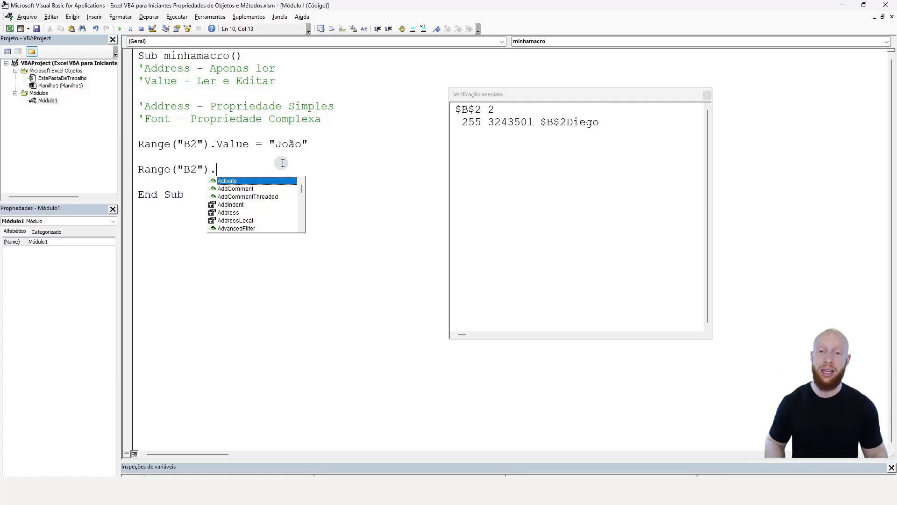
pyautogui.press('Tab')
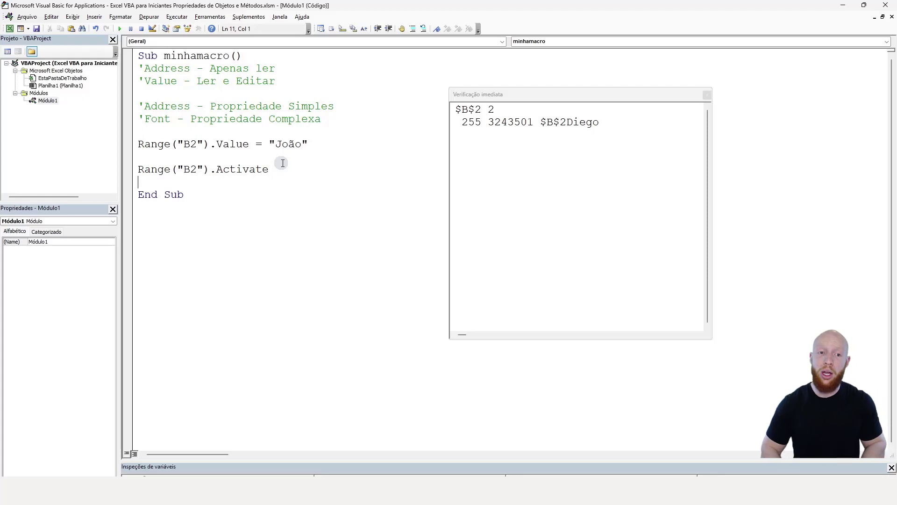
pyautogui.moveTo(286, 170); pyautogui.dragTo(139, 169)
pyautogui.click(105, 179)
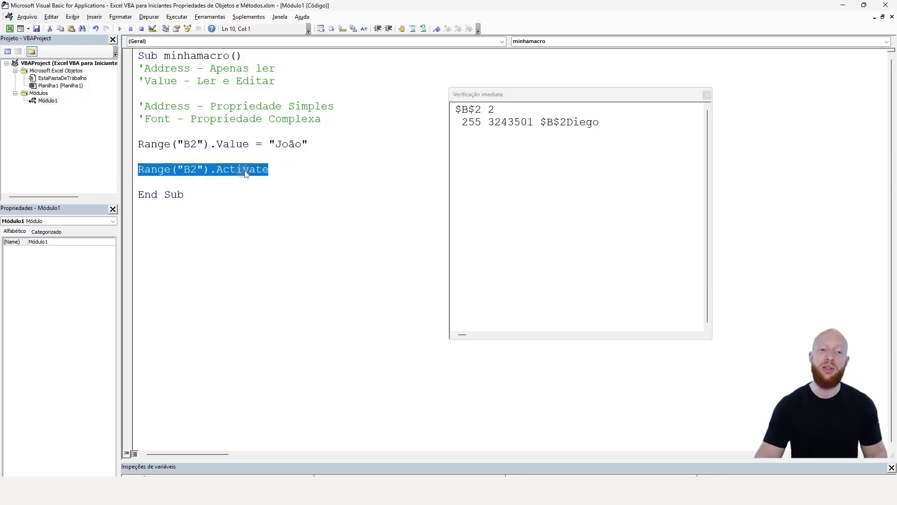
pyautogui.doubleClick(242, 169)
pyautogui.click(202, 170)
# Run the macro and check in Excel that B2 becomes the active cell
pyautogui.hotkey('alt', 'F11')
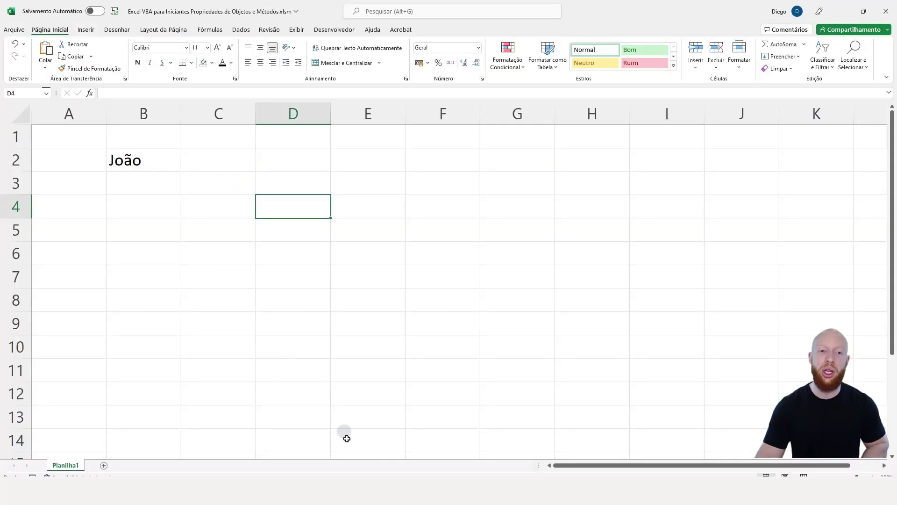
pyautogui.hotkey('alt', 'F11')
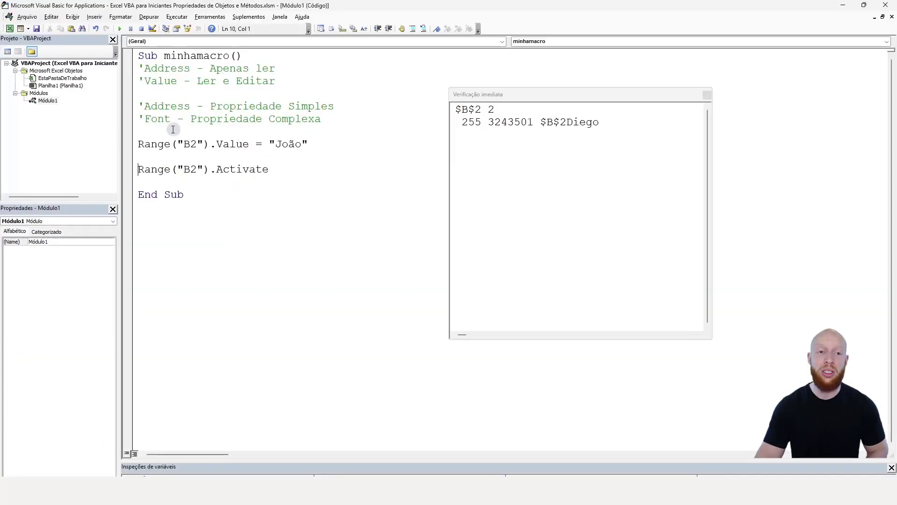
pyautogui.click(120, 29)
pyautogui.hotkey('alt', 'Tab')
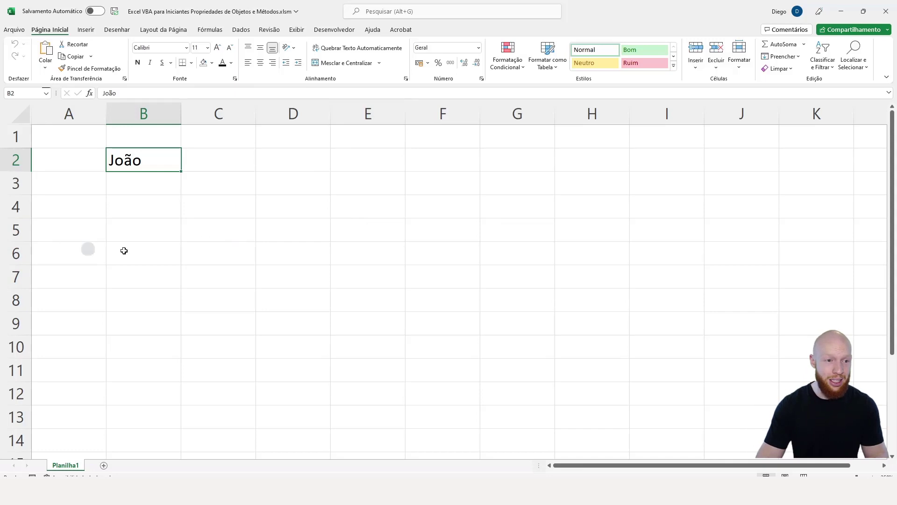
pyautogui.hotkey('alt', 'Tab')
# Change the Activate line's cell reference from B2 to E5
pyautogui.doubleClick(190, 170)
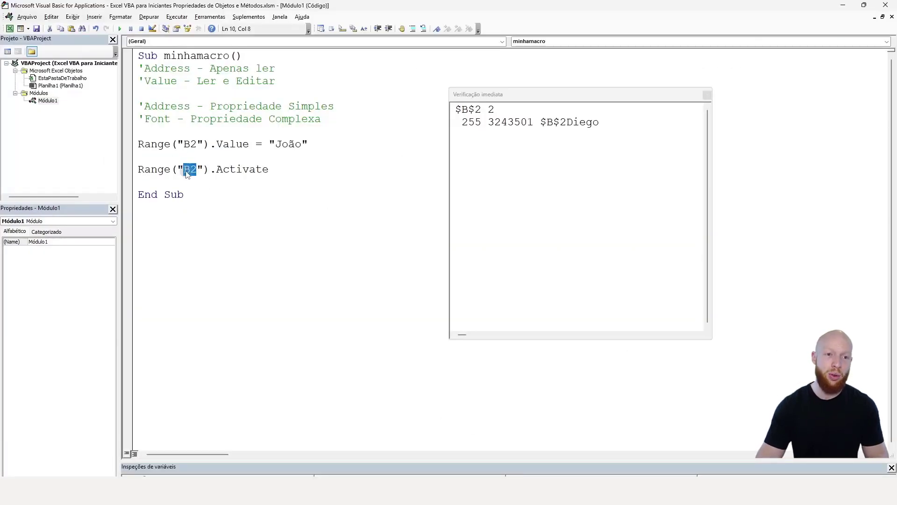
pyautogui.press('capslock')
pyautogui.write('E')
pyautogui.press('capslock')
pyautogui.write('5')
pyautogui.click(360, 136)
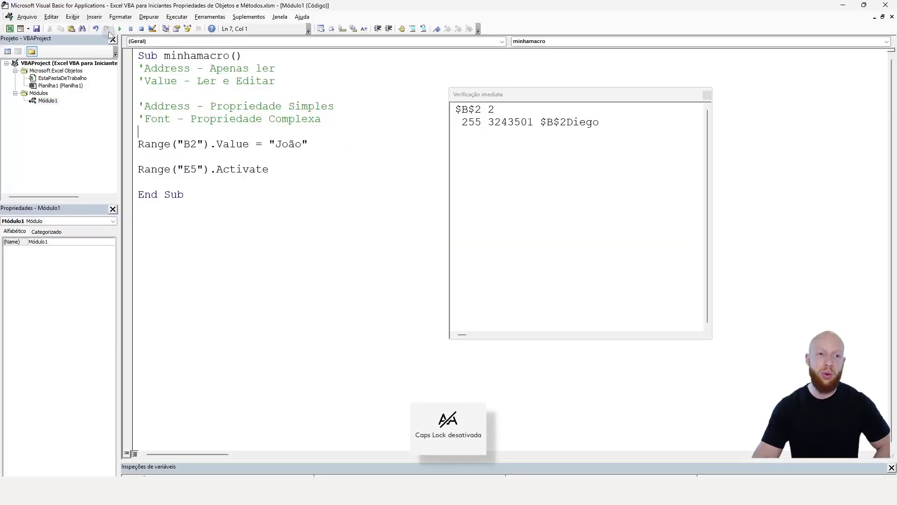
# Run the macro with F5 and confirm in Excel that E5 is now active
pyautogui.press('F5')
pyautogui.hotkey('alt', 'Tab')
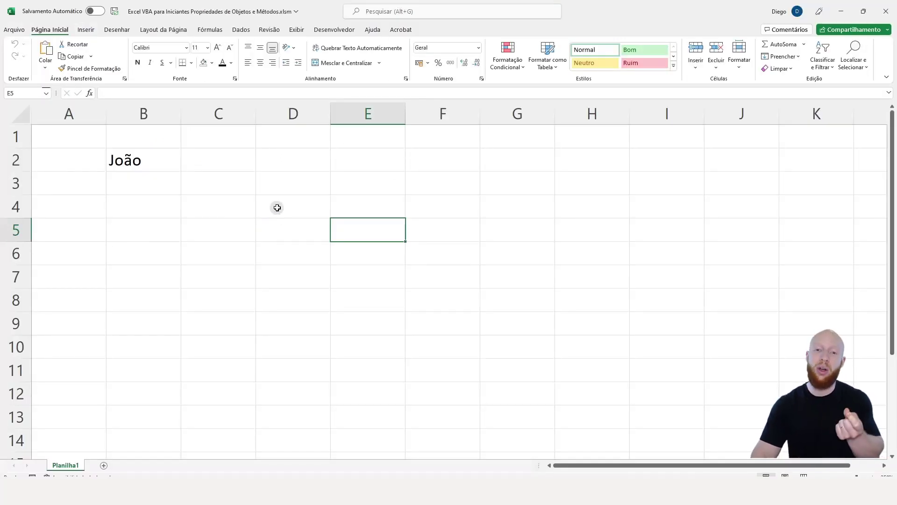
pyautogui.hotkey('alt', 'Tab')
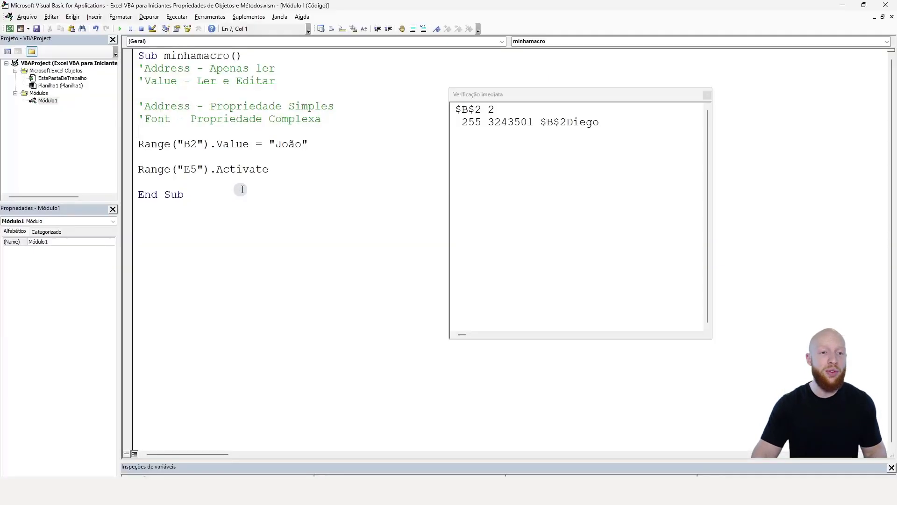
pyautogui.keyDown('shift'); pyautogui.click(212, 170); pyautogui.keyUp('shift')
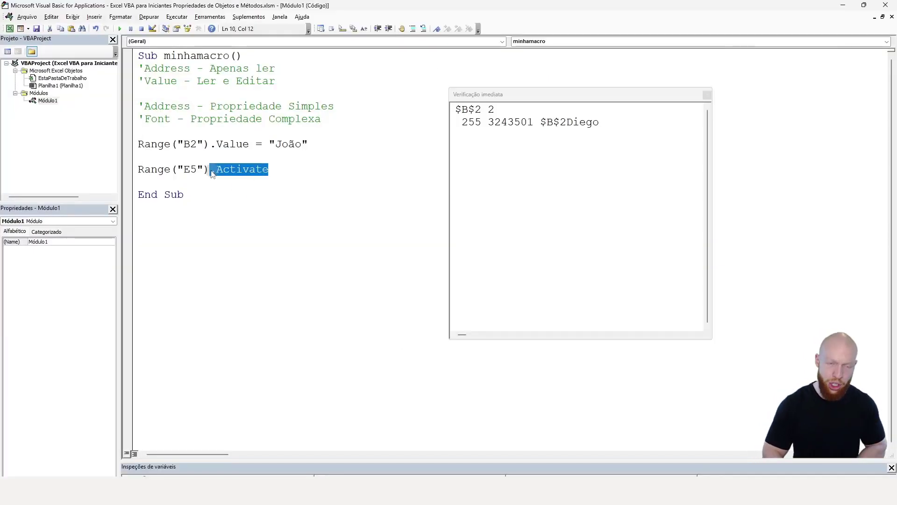
# Replace .Activate with .Clear on the E5 line from the member list, then view the worksheet
pyautogui.write('.')
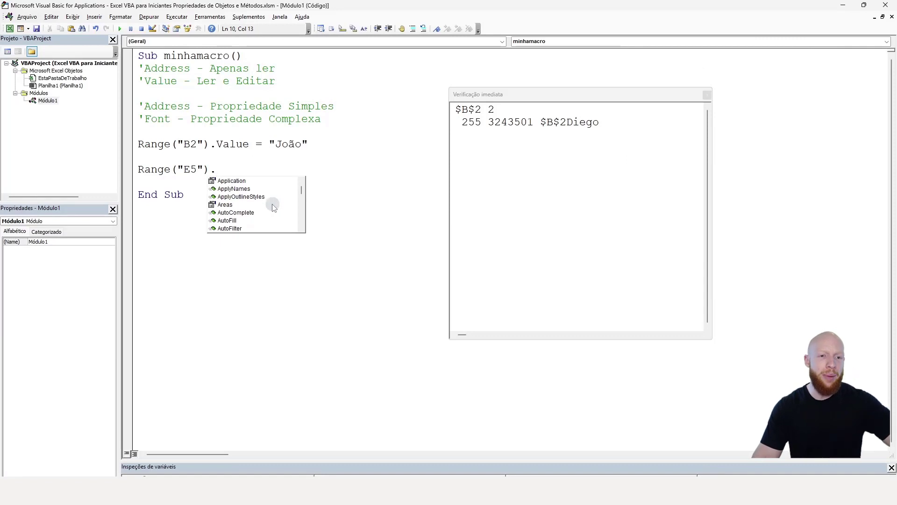
pyautogui.scroll(-1, 269, 205)
pyautogui.scroll(-1, 269, 204)
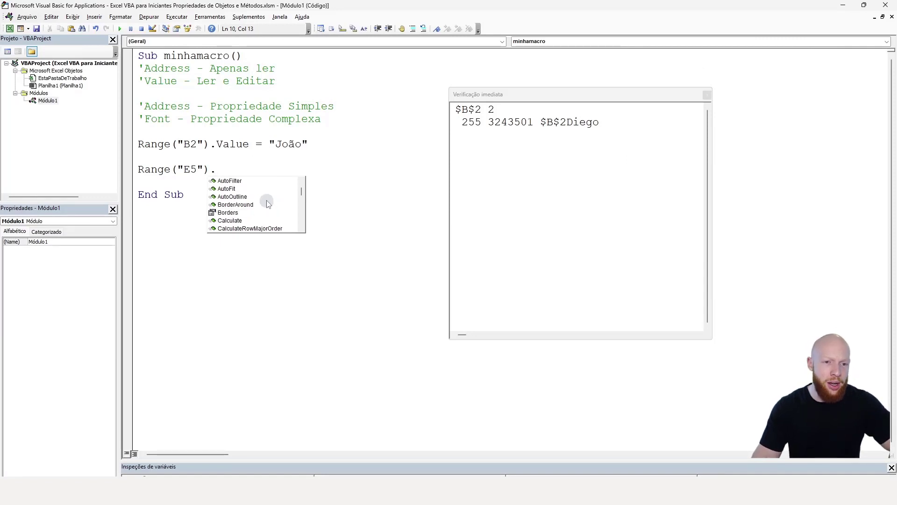
pyautogui.scroll(-1, 269, 204)
pyautogui.scroll(-2, 269, 205)
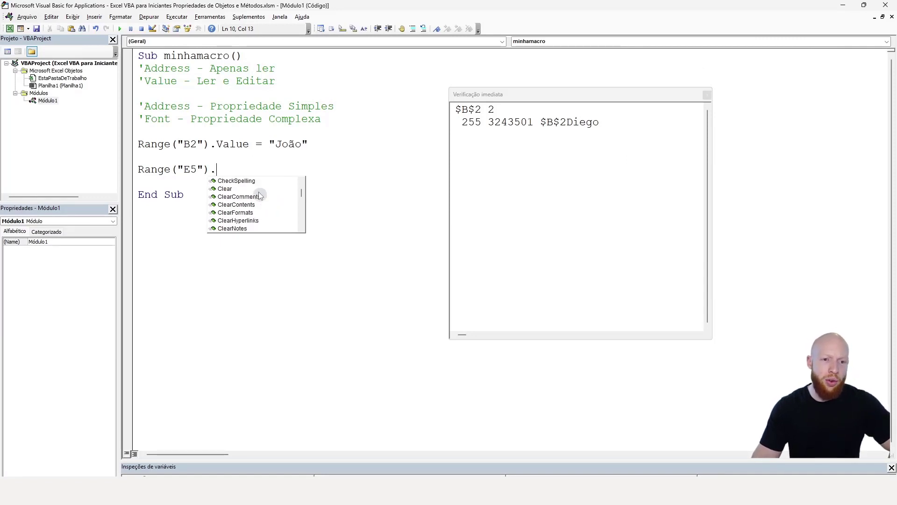
pyautogui.doubleClick(248, 188)
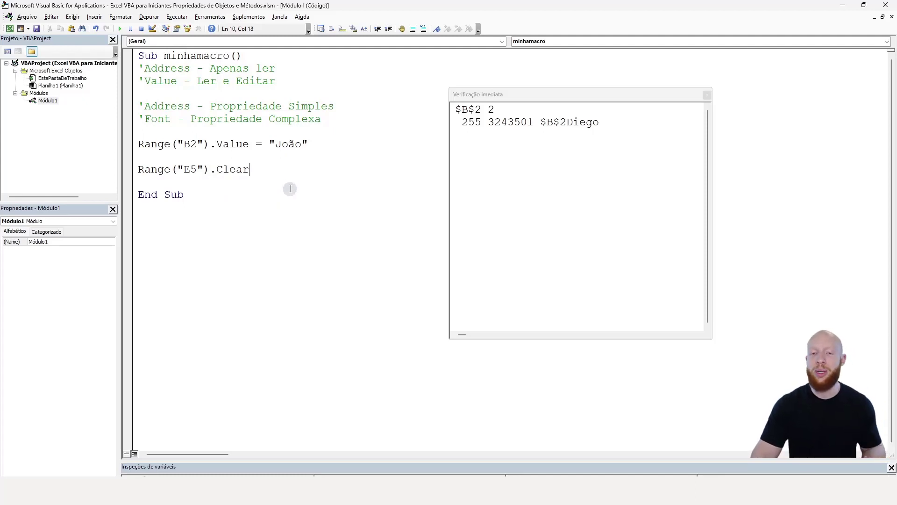
pyautogui.hotkey('alt', 'F11')
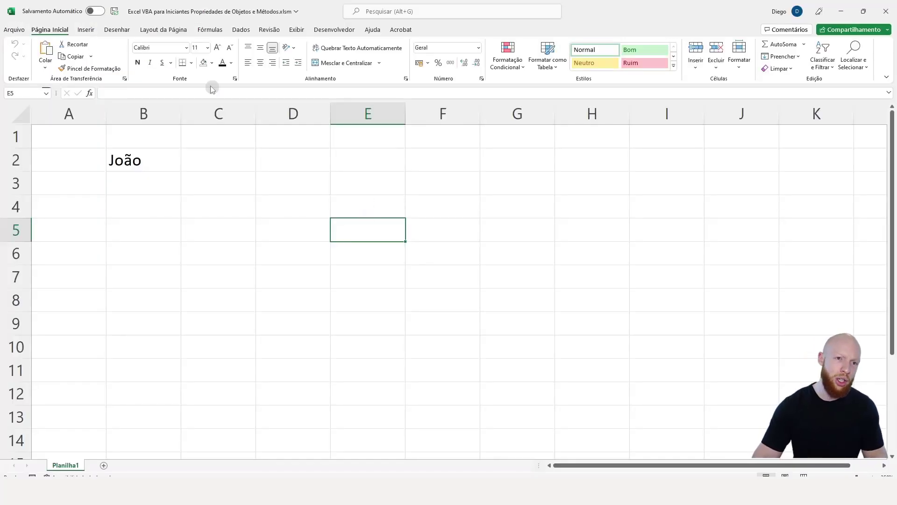
# Enter a name in E5 with a light font colour and a dark blue fill
pyautogui.press('capslock')
pyautogui.write('Di')
pyautogui.press('capslock')
pyautogui.write('iego')
pyautogui.hotkey('ctrl', 'Return')
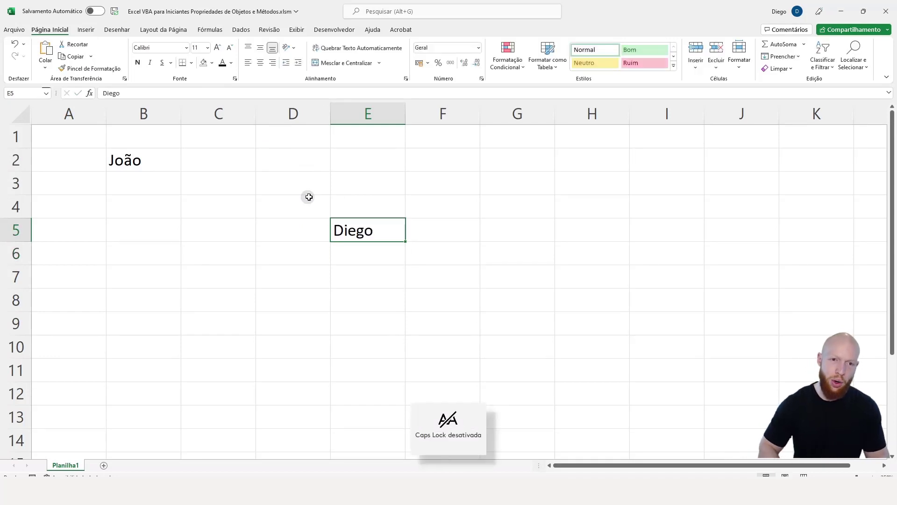
pyautogui.click(230, 62)
pyautogui.click(259, 98)
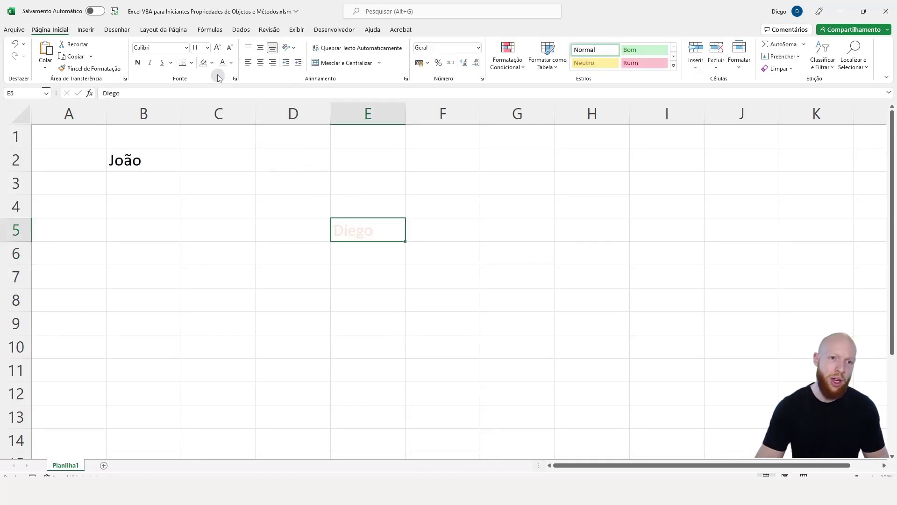
pyautogui.click(212, 63)
pyautogui.click(234, 117)
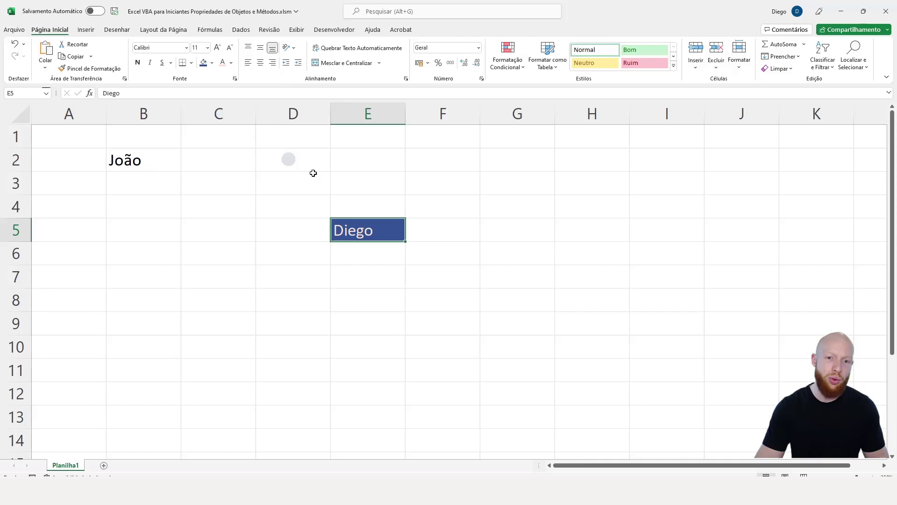
pyautogui.click(498, 215)
# Run the Range("E5").Clear macro and confirm E5's text and formatting are wiped
pyautogui.hotkey('alt', 'F11')
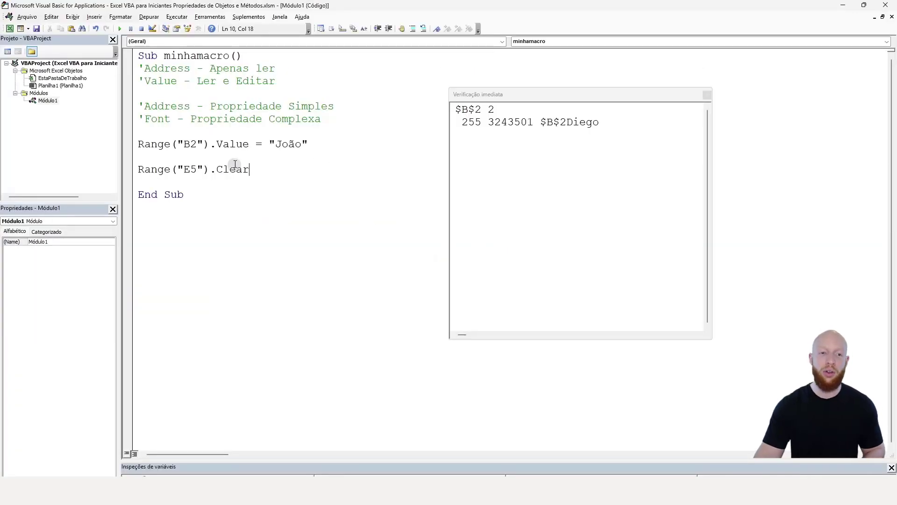
pyautogui.press('F5')
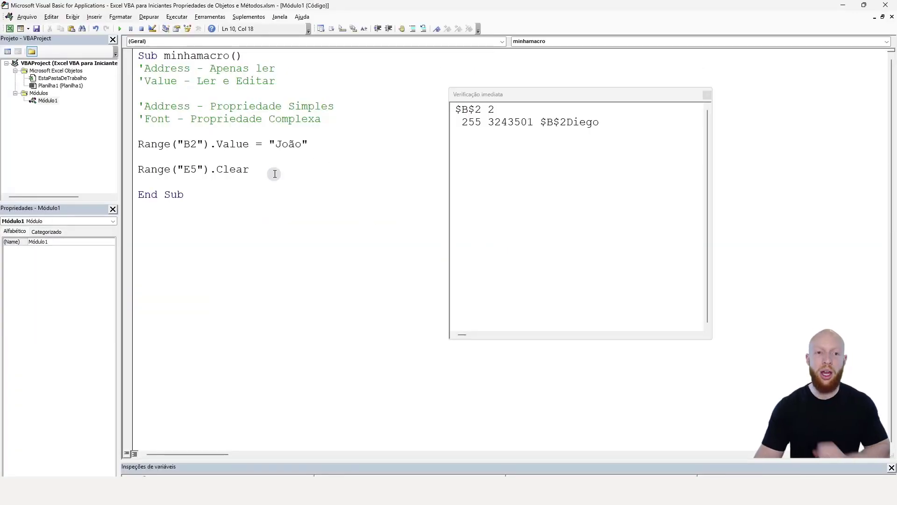
pyautogui.hotkey('alt', 'F11')
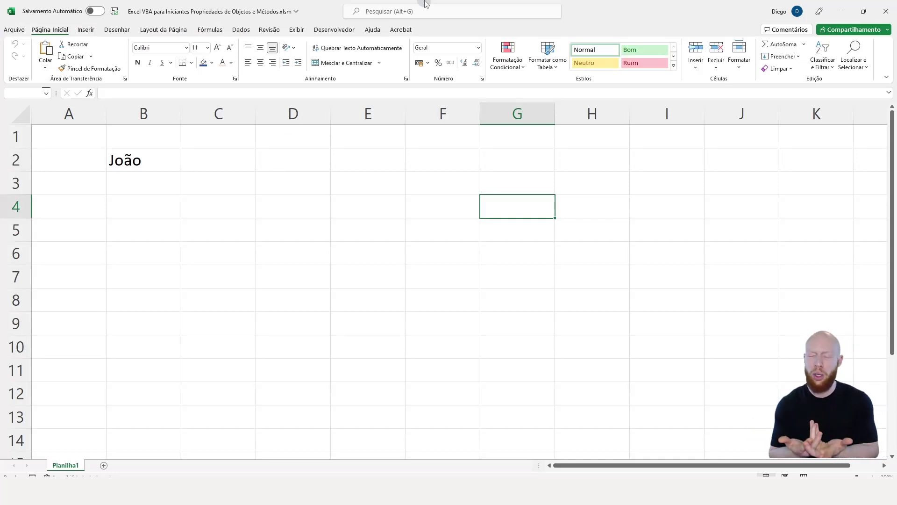
pyautogui.hotkey('alt', 'F11')
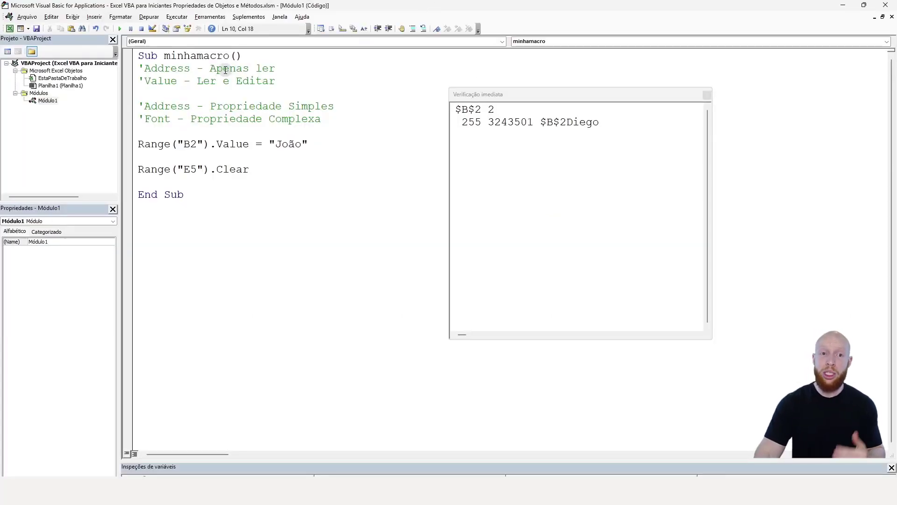
# Insert two blank lines above the Range("E5") line
pyautogui.moveTo(249, 169); pyautogui.dragTo(211, 171)
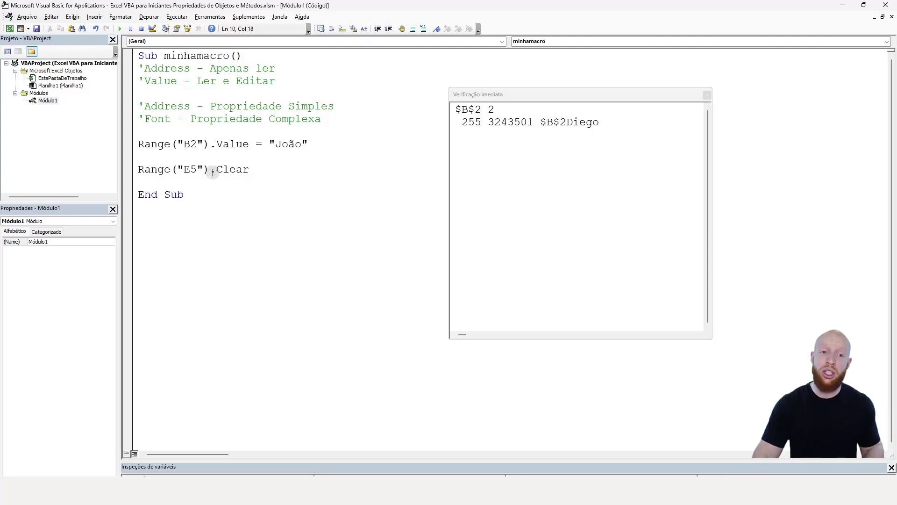
pyautogui.write('.')
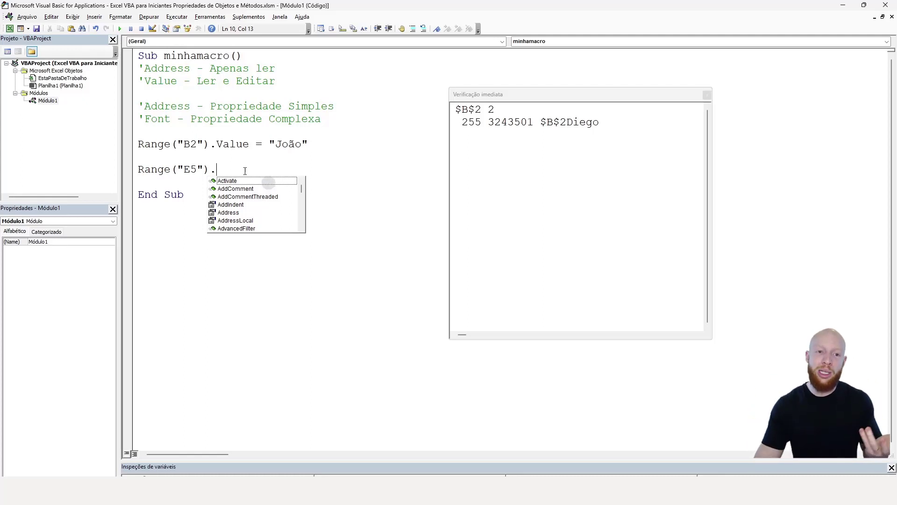
pyautogui.press('Escape')
pyautogui.press('Home')
pyautogui.press('Return')
pyautogui.press('Return')
pyautogui.press('Up')
pyautogui.press('Up')
# Type draft 'Métodos' comments on the two new lines
pyautogui.write("'M")
pyautogui.press('capslock')
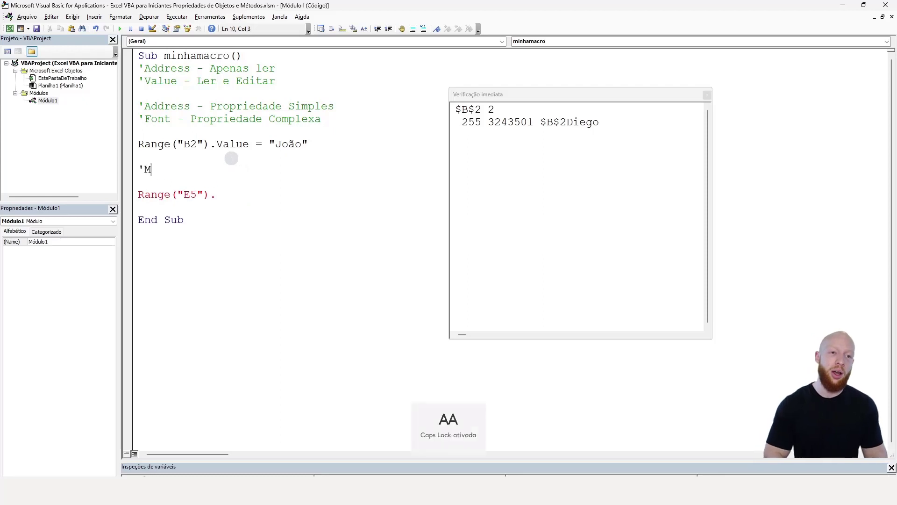
pyautogui.write('étodos Simples')
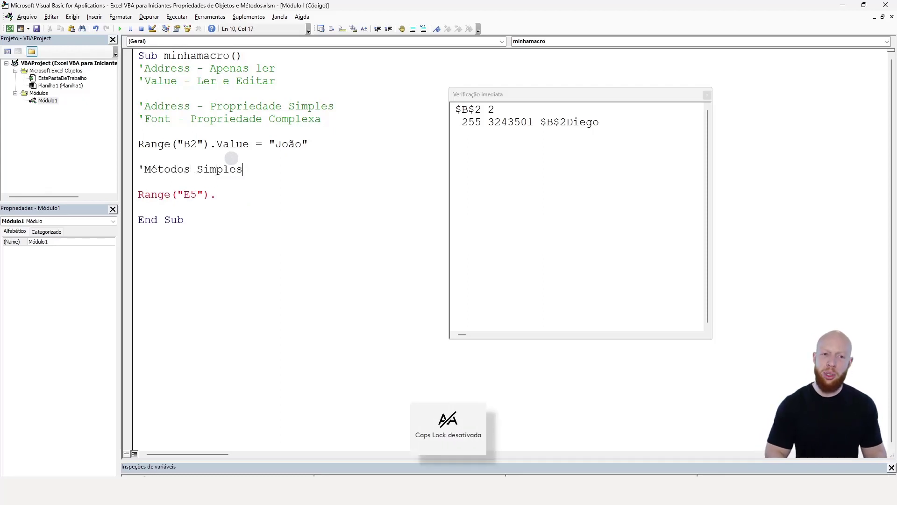
pyautogui.press('Return')
pyautogui.write('M')
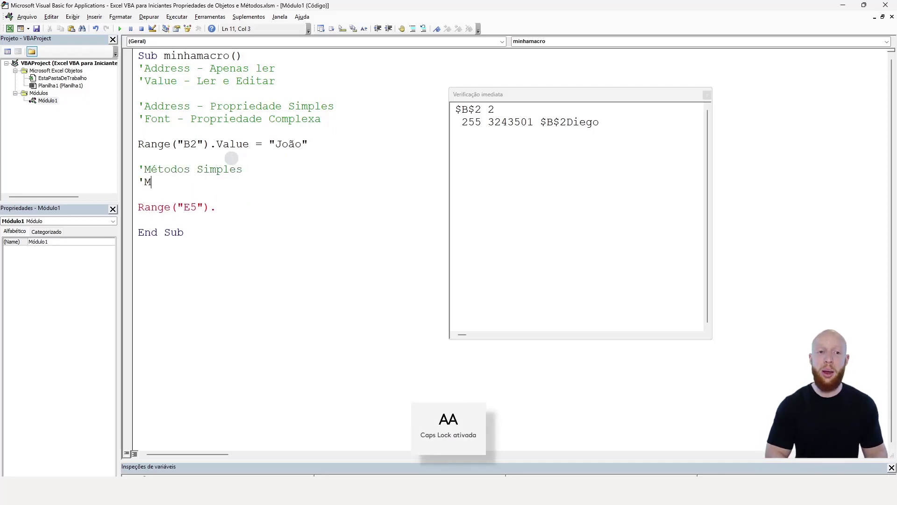
pyautogui.write('étodos que exi')
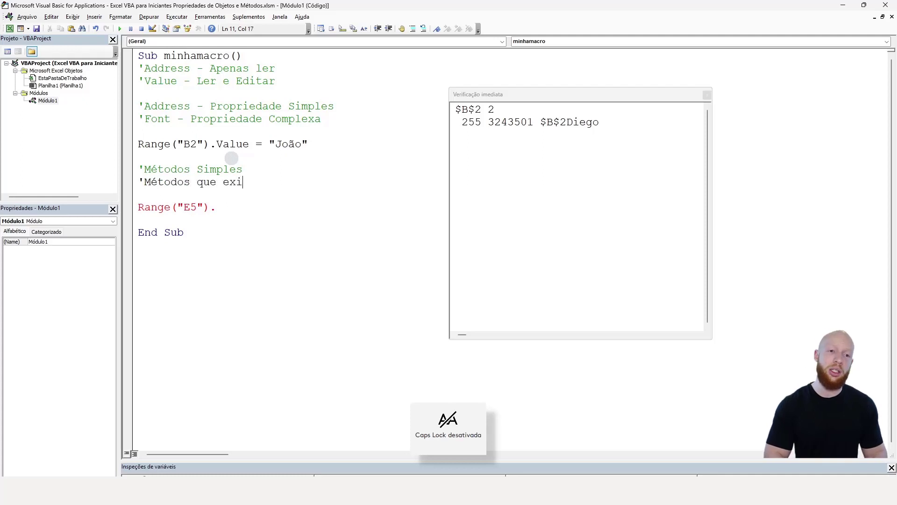
pyautogui.write('gem argumento')
pyautogui.write('s')
pyautogui.press('Up')
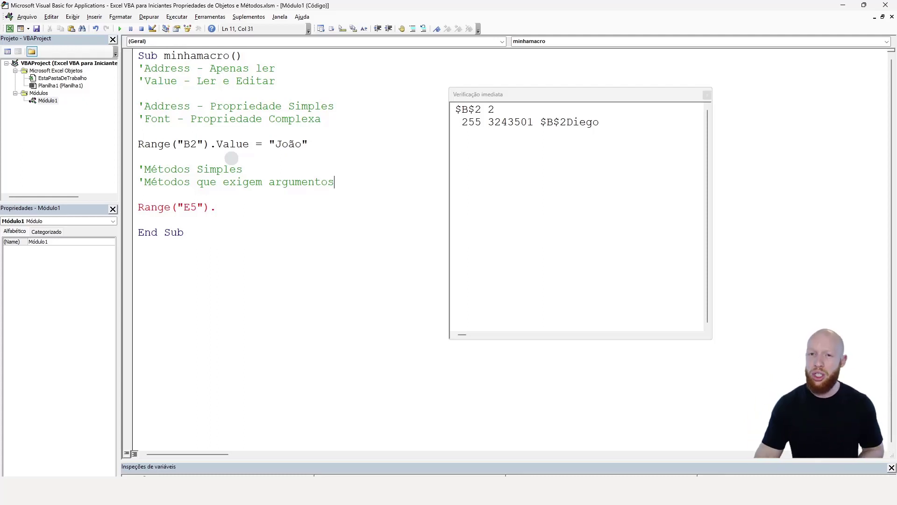
# Reword the upper comment to 'Métodos que não exigem argumentos' and reselect Clear on the E5 line
pyautogui.keyDown('shift'); pyautogui.click(196, 182); pyautogui.keyUp('shift')
pyautogui.hotkey('ctrl', 'c')
pyautogui.doubleClick(242, 171)
pyautogui.hotkey('ctrl', 'v')
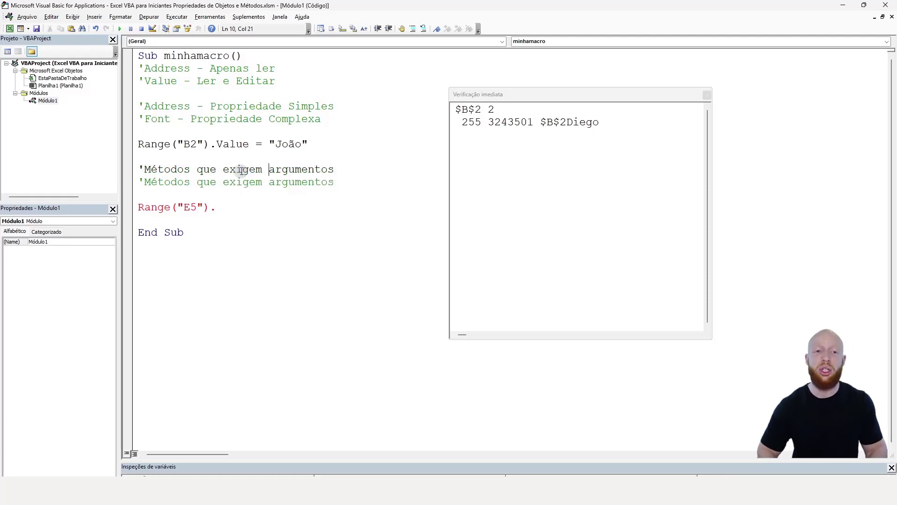
pyautogui.hotkey('ctrl', 'Right')
pyautogui.write('não')
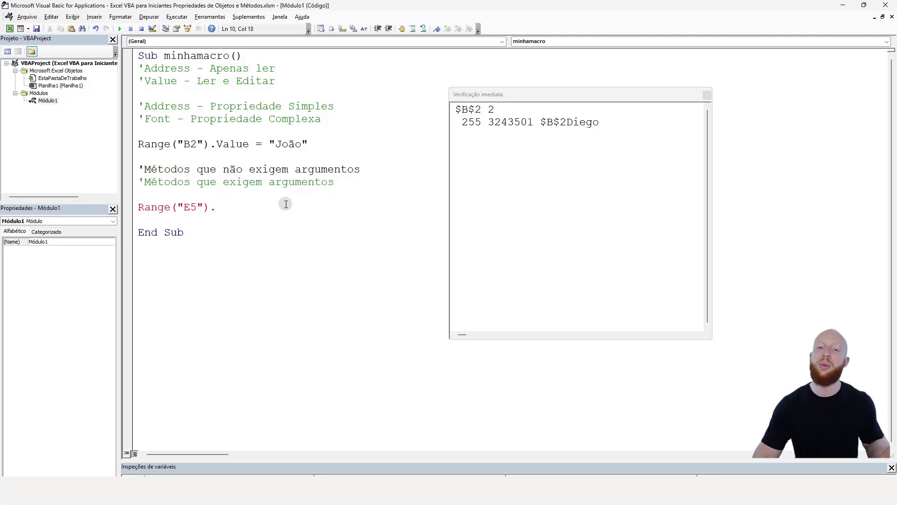
pyautogui.click(286, 206)
pyautogui.write('Clear')
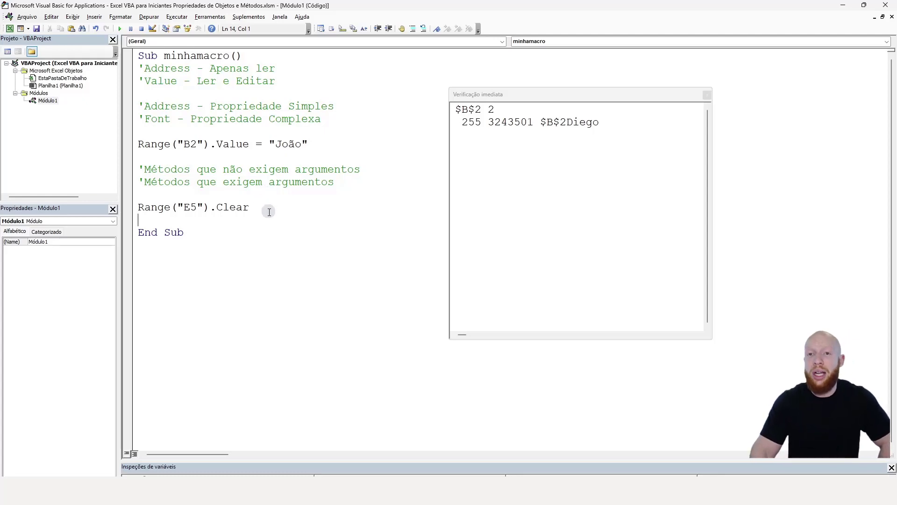
pyautogui.doubleClick(272, 208)
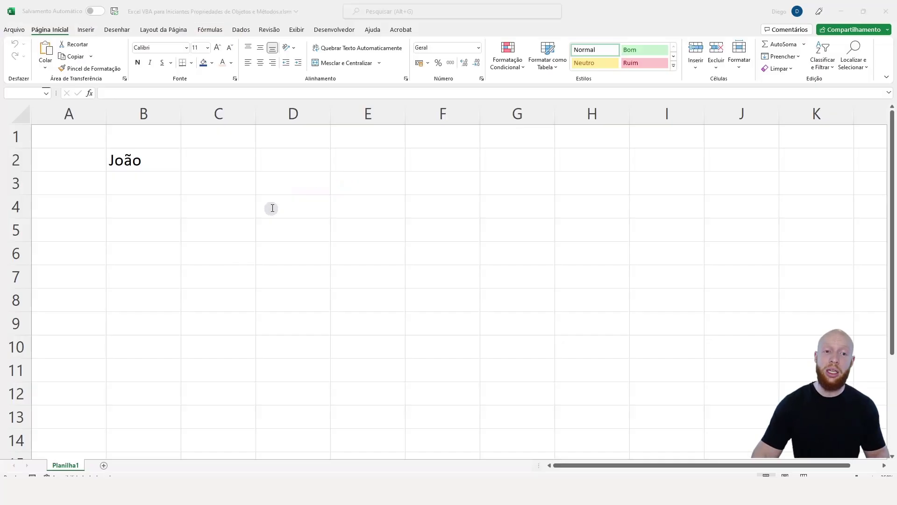
# Type a capitalised first name into cell A2 beside the existing name in B2
pyautogui.hotkey('alt', 'F11')
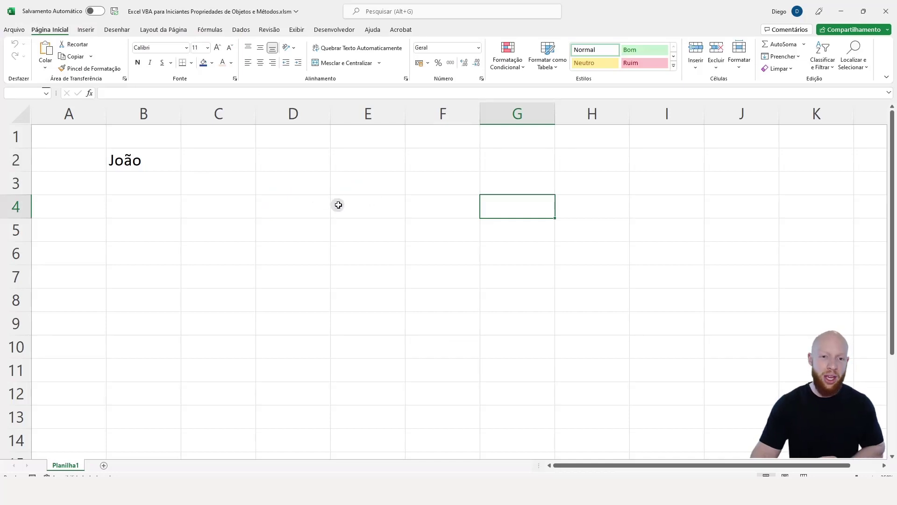
pyautogui.click(354, 205)
pyautogui.click(141, 160)
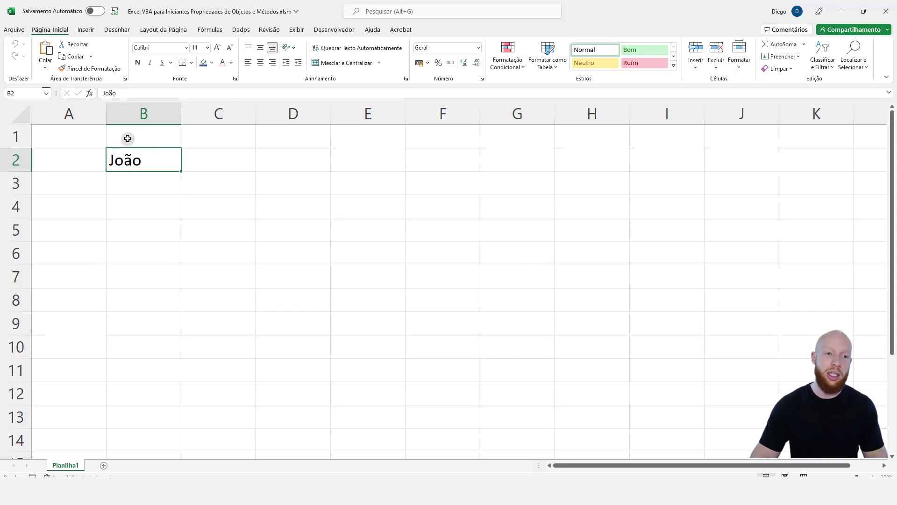
pyautogui.click(83, 157)
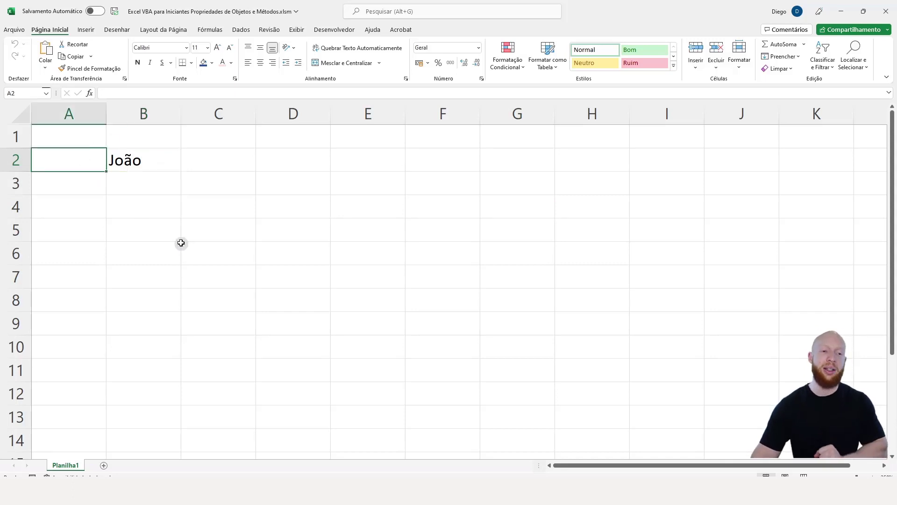
pyautogui.press('capslock')
pyautogui.write('D')
pyautogui.press('capslock')
pyautogui.write('iego')
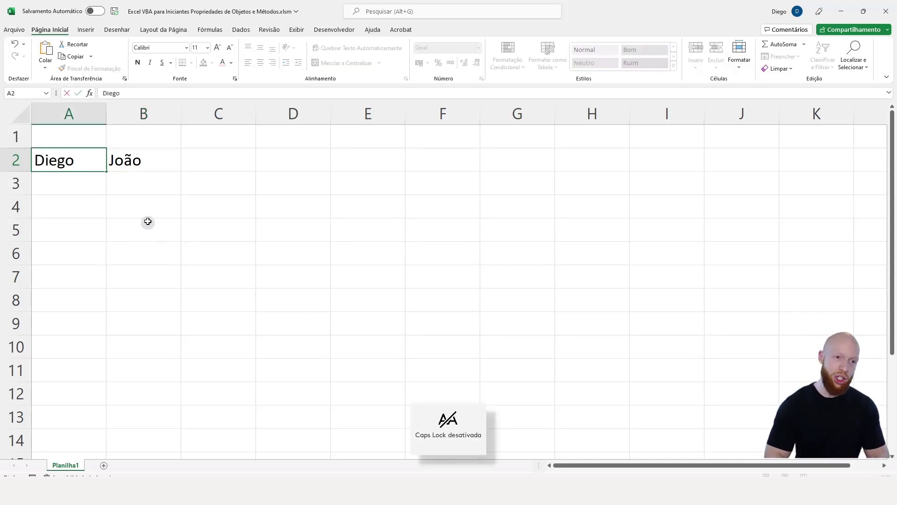
pyautogui.press('Return')
# Open the Delete cells dialog for A2, then cancel it without deleting
pyautogui.press('Up')
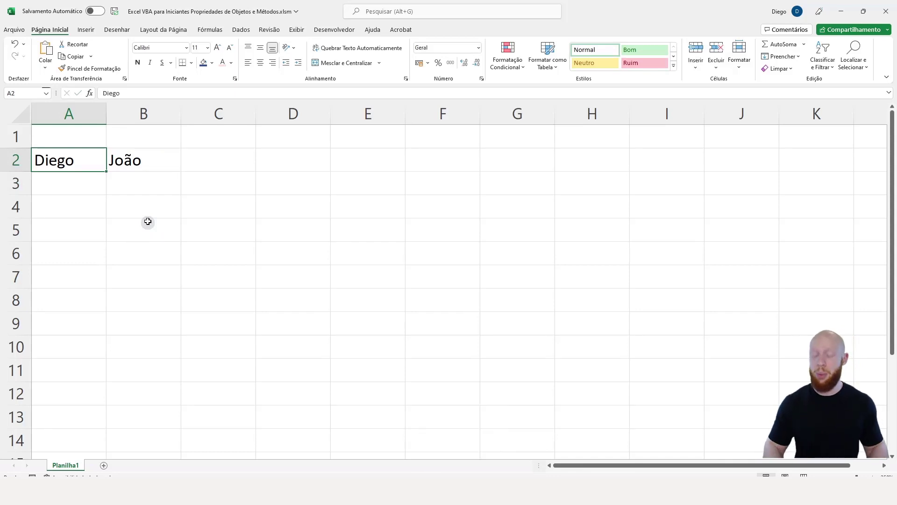
pyautogui.hotkey('ctrl', '-')
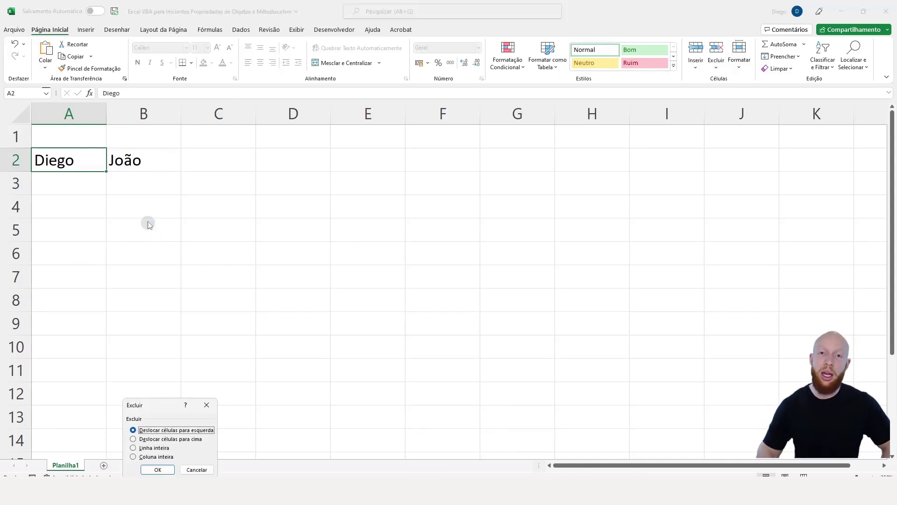
pyautogui.moveTo(159, 401); pyautogui.dragTo(144, 218)
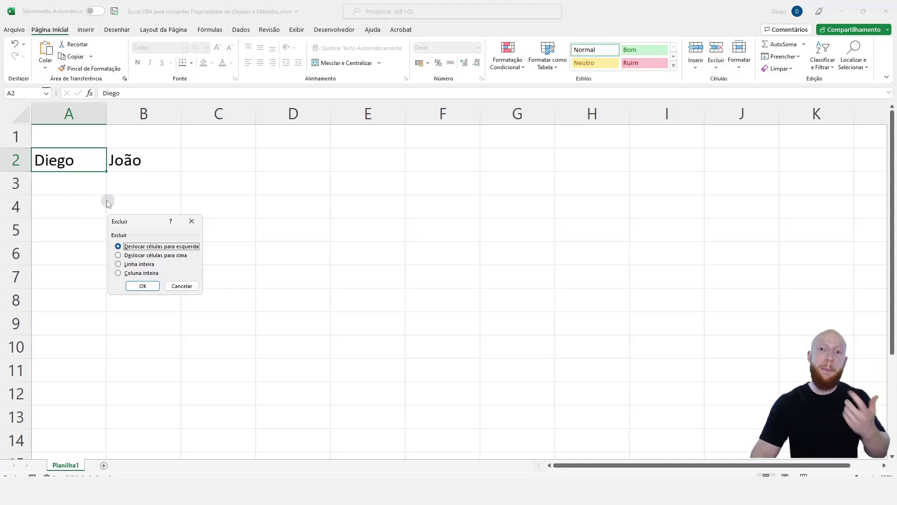
pyautogui.click(191, 230)
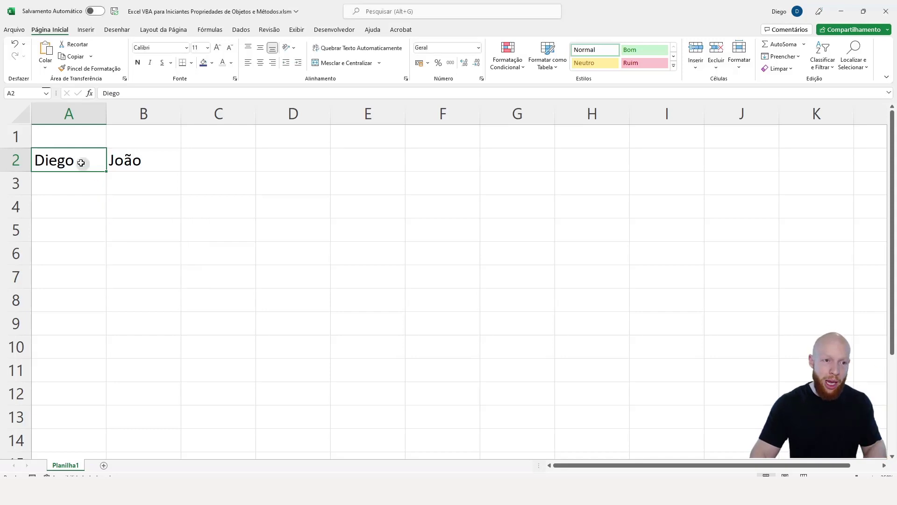
# Rewrite the Range line as Range("A2").Delete (xlUp) in place of the E5 Clear call
pyautogui.hotkey('alt', 'F11')
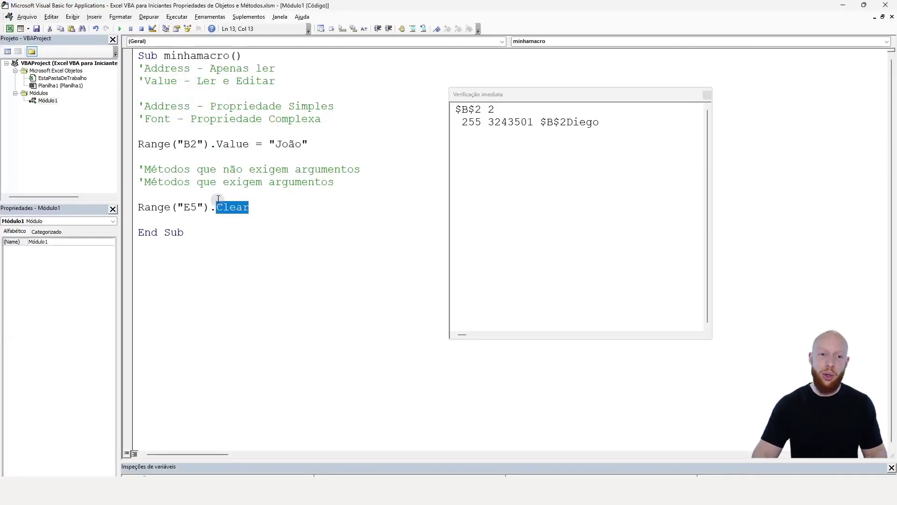
pyautogui.doubleClick(188, 206)
pyautogui.press('capslock')
pyautogui.write('A2')
pyautogui.doubleClick(218, 207)
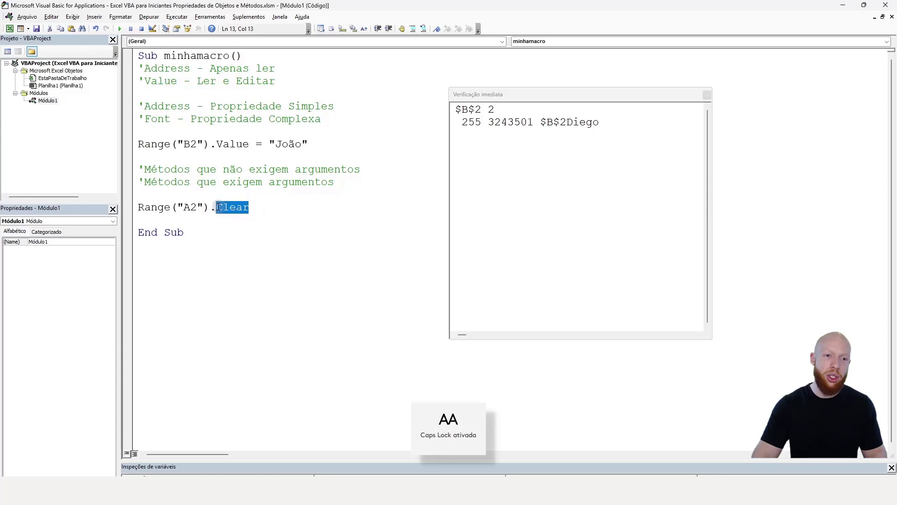
pyautogui.press('capslock')
pyautogui.write('.de')
pyautogui.press('Tab')
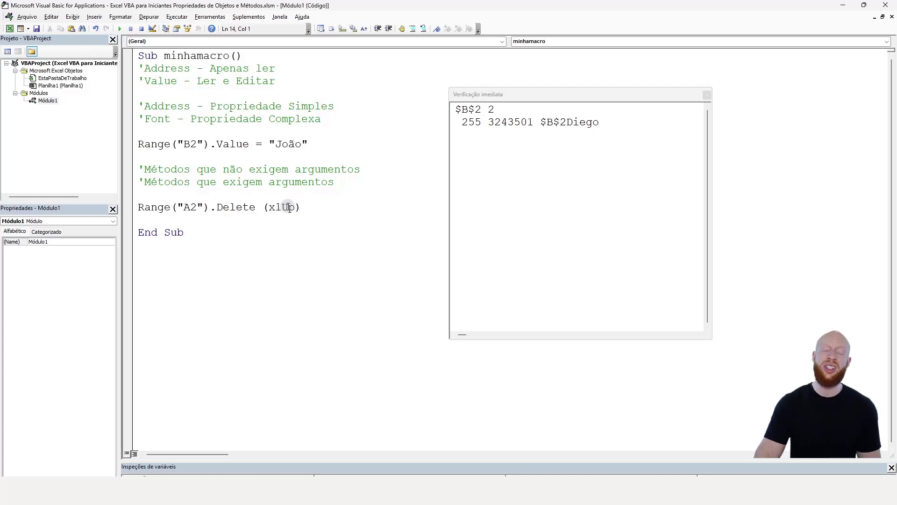
pyautogui.hotkey('alt', 'F11')
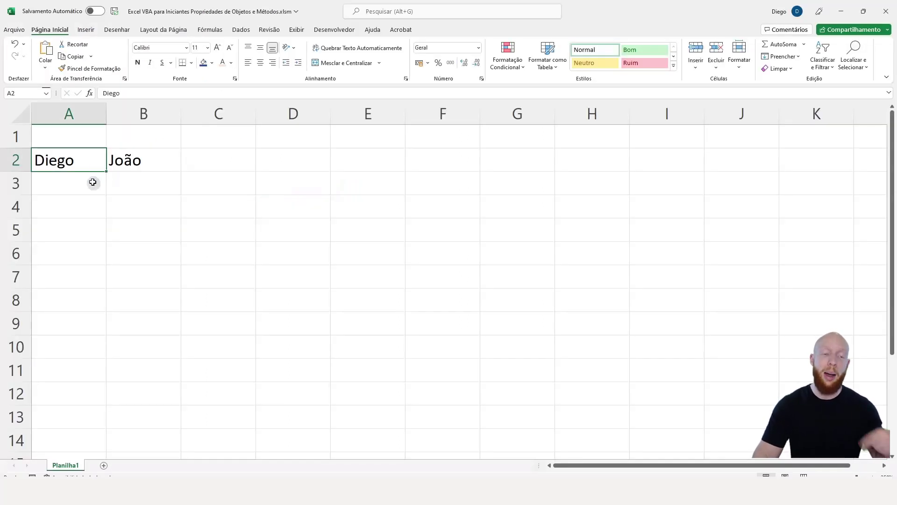
# Enter 'Exemplo' in cell A3
pyautogui.click(140, 163)
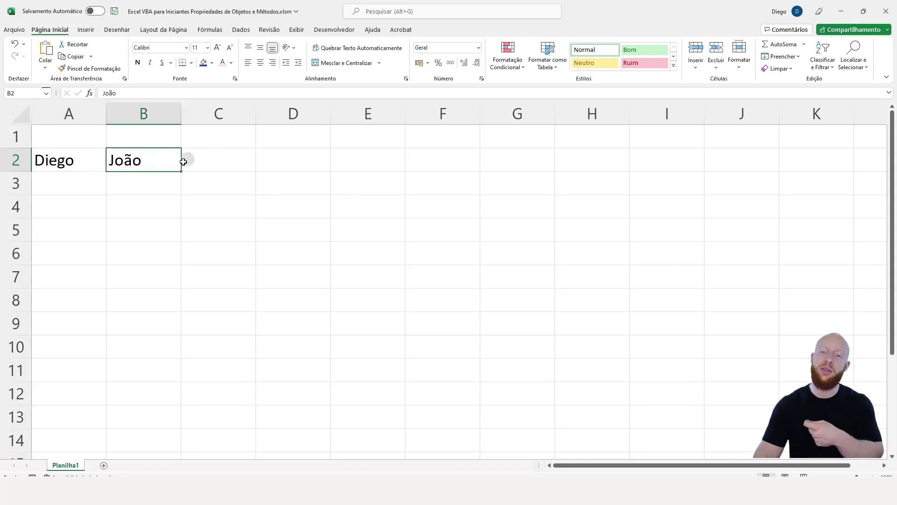
pyautogui.click(83, 182)
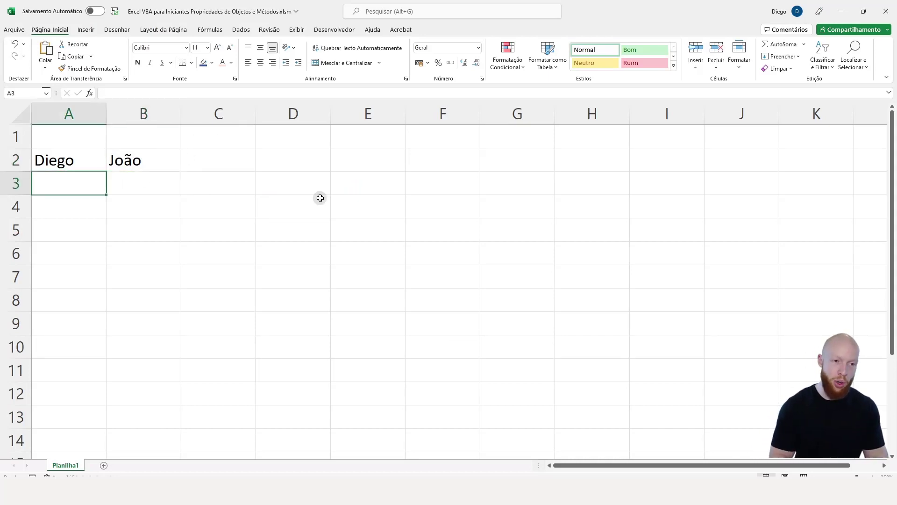
pyautogui.write('Exemplo')
pyautogui.press('Return')
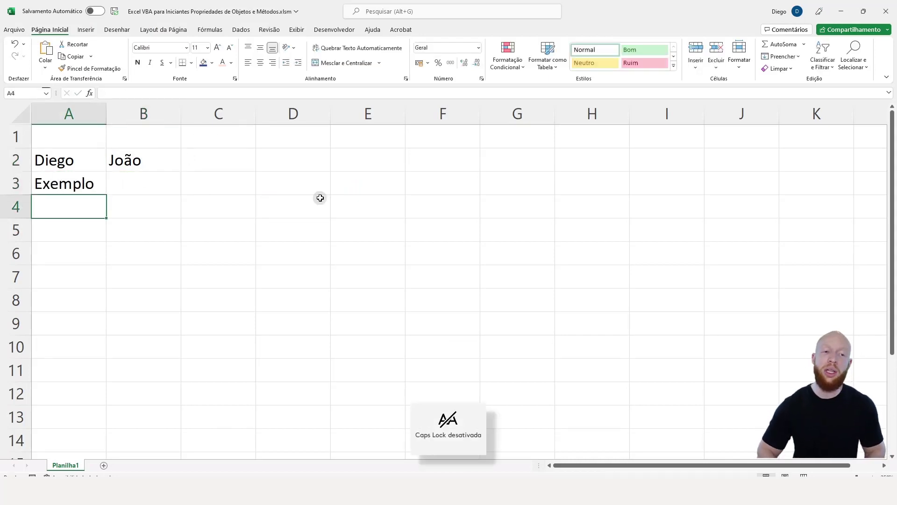
# Test deleting A2 with shift cells up, then shift cells left, undoing each
pyautogui.press('Up')
pyautogui.press('Up')
pyautogui.hotkey('ctrl', '-')
pyautogui.click(159, 255)
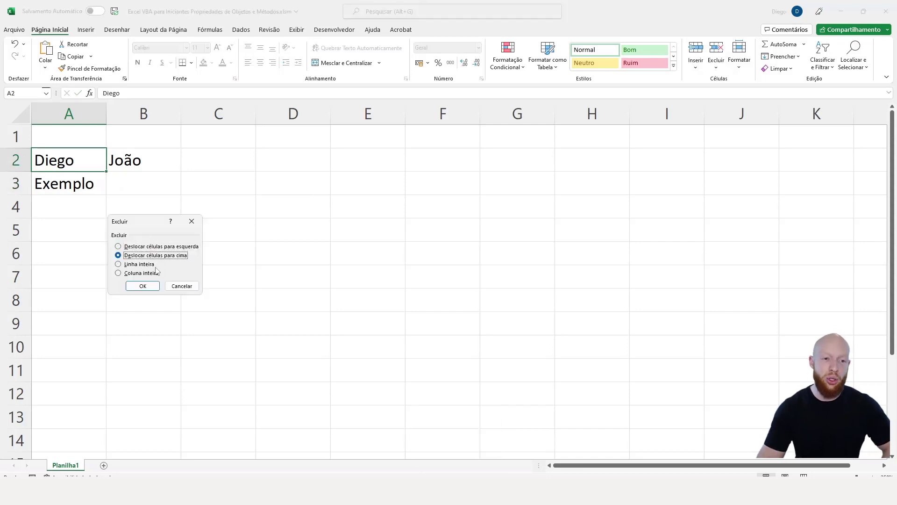
pyautogui.click(145, 286)
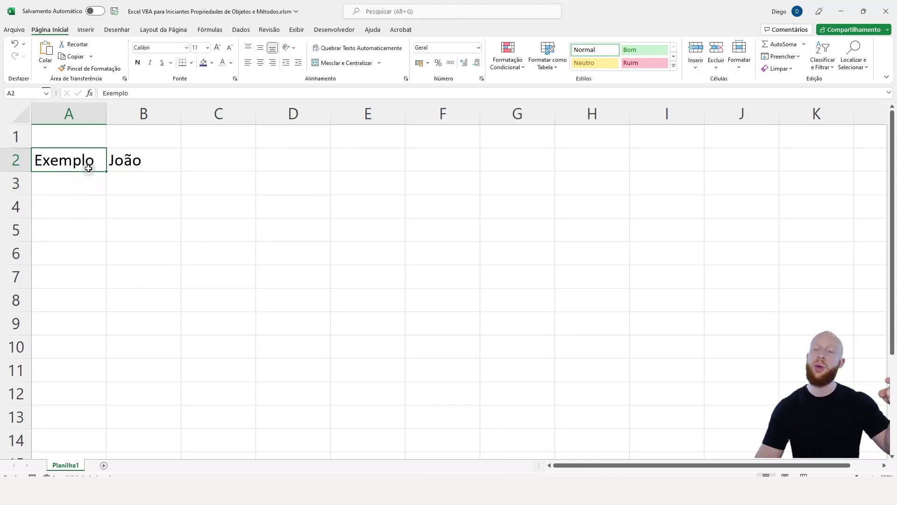
pyautogui.hotkey('ctrl', 'z')
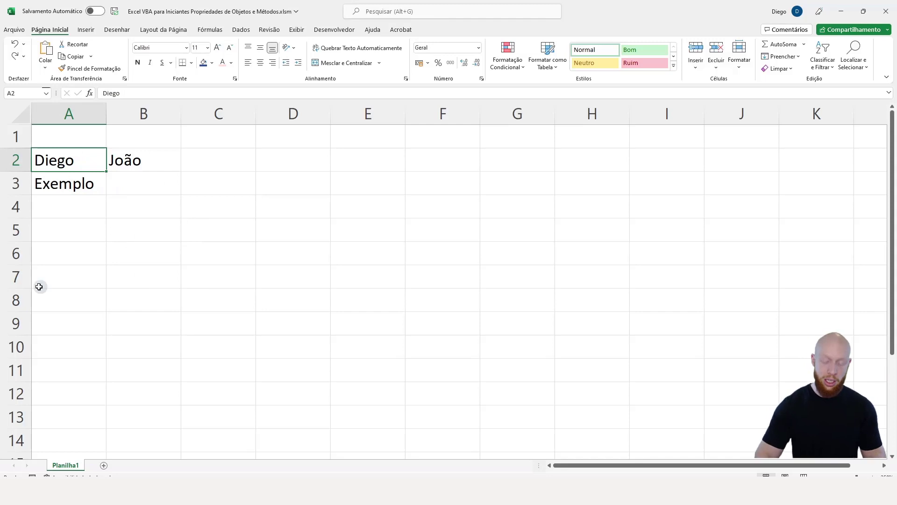
pyautogui.hotkey('ctrl', '-')
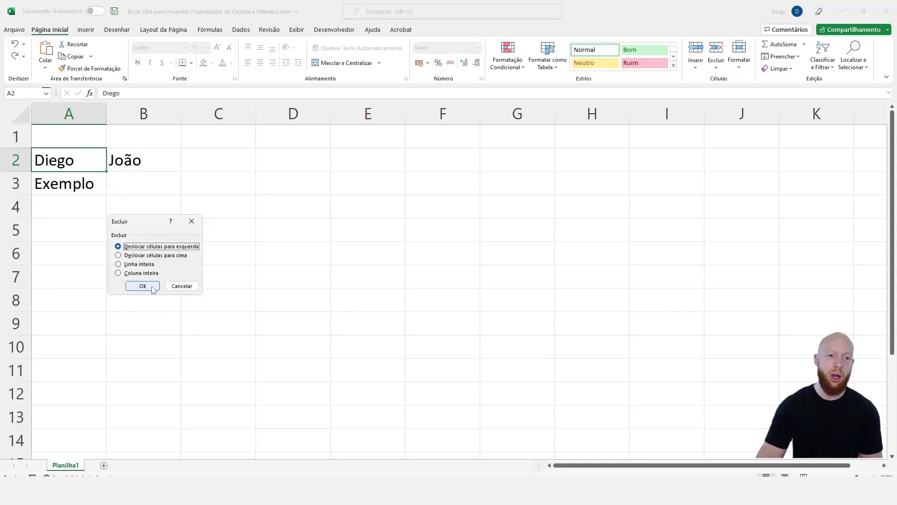
pyautogui.click(150, 285)
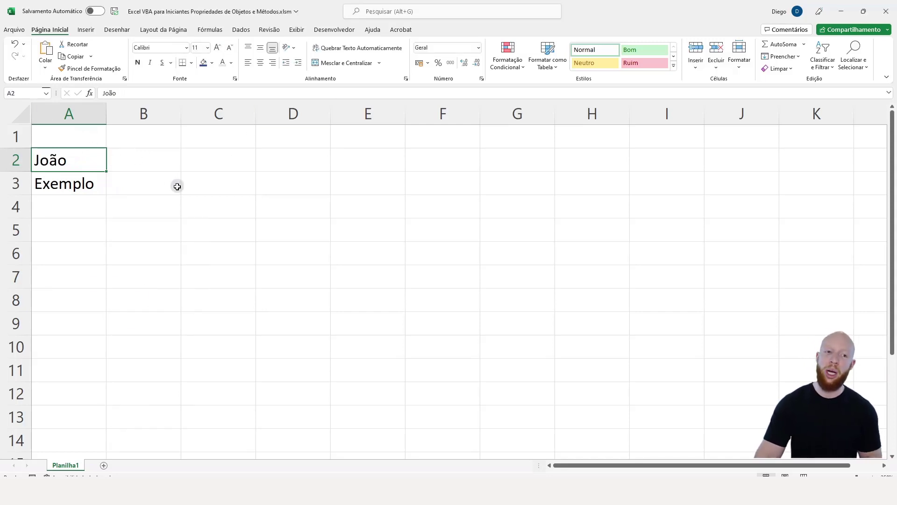
pyautogui.hotkey('ctrl', 'z')
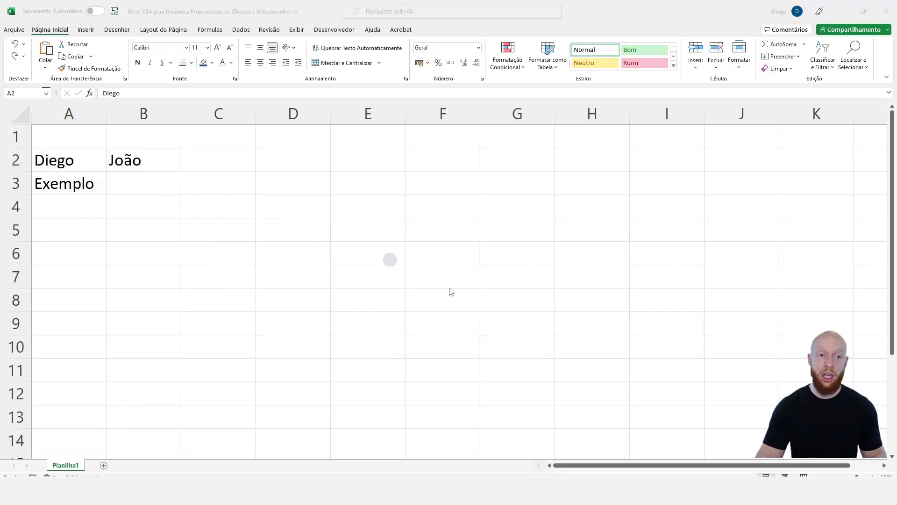
# Run the macro with F5 so A2 is deleted and 'Exemplo' moves up into A2
pyautogui.hotkey('alt', 'F11')
pyautogui.hotkey('alt', 'F11')
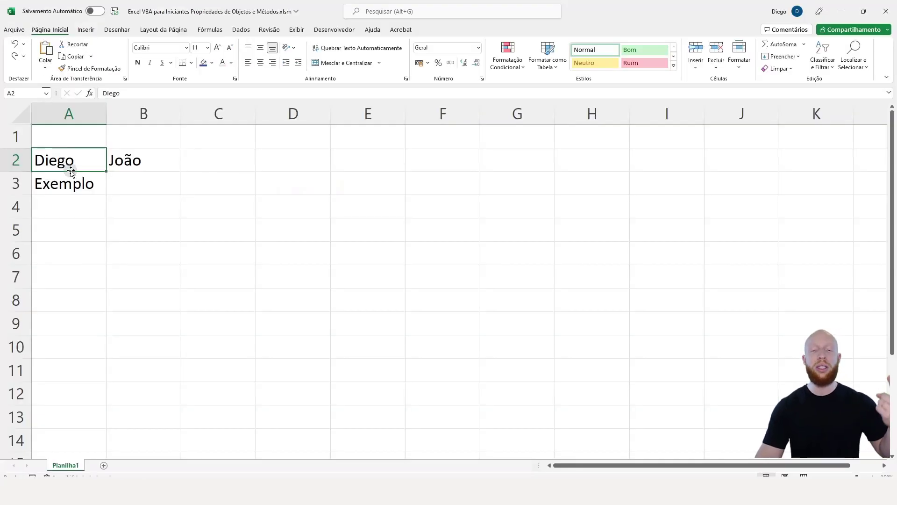
pyautogui.hotkey('alt', 'F11')
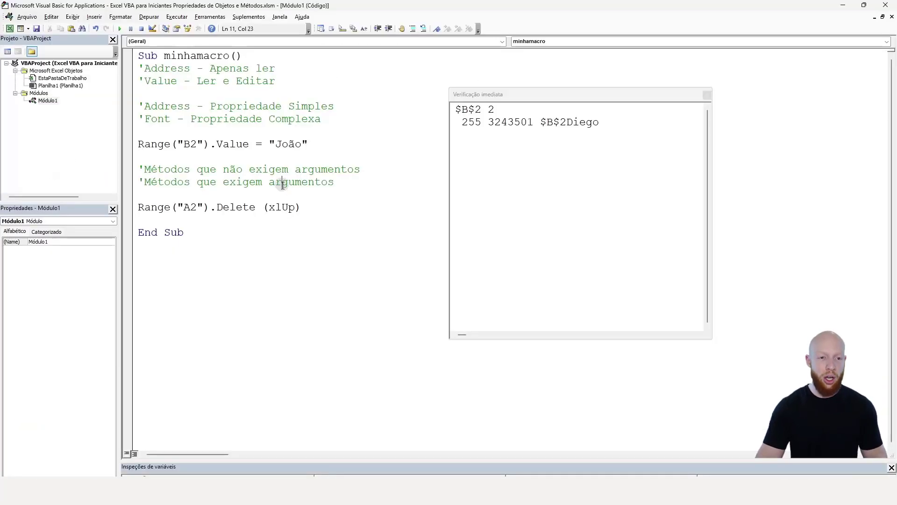
pyautogui.press('F5')
pyautogui.hotkey('alt', 'F11')
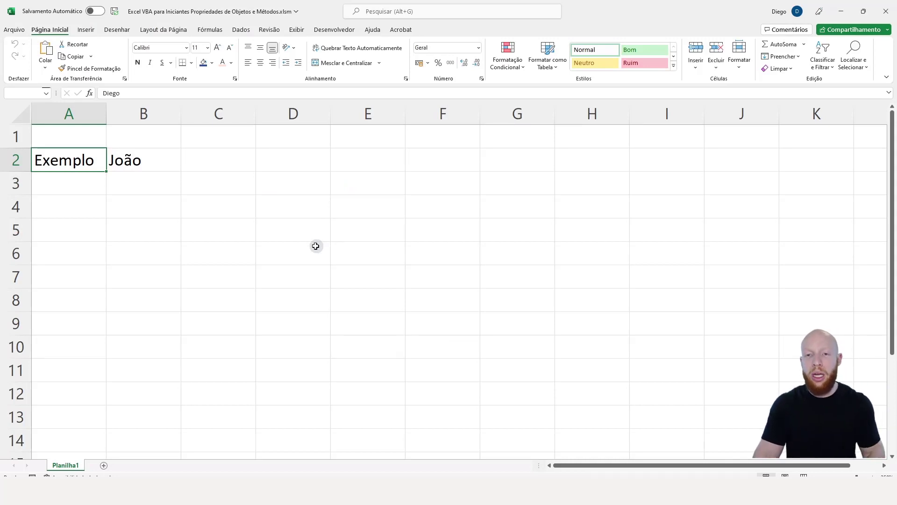
pyautogui.hotkey('alt', 'F11')
pyautogui.moveTo(302, 207); pyautogui.dragTo(210, 207)
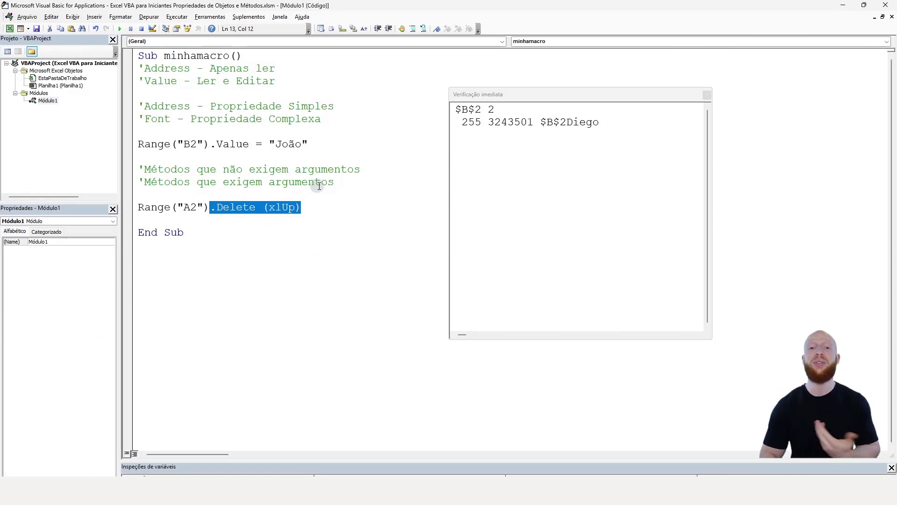
# Replace the Delete (xlUp) call with a period, leaving Range("A2"). and browsing the member list
pyautogui.write('.')
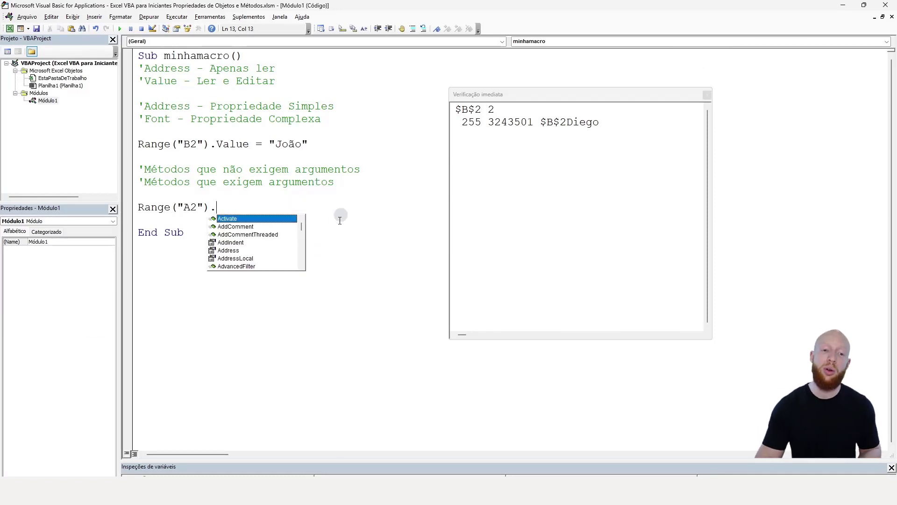
pyautogui.scroll(-2, 248, 253)
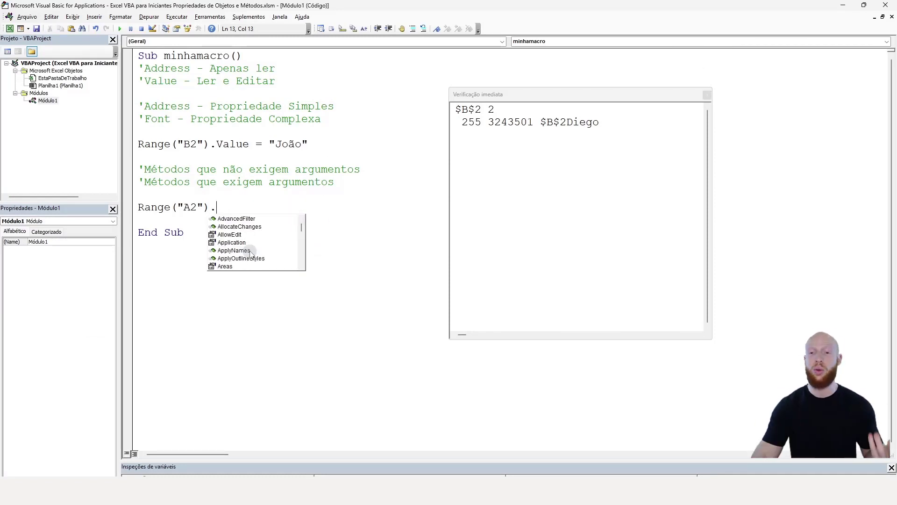
pyautogui.scroll(-2, 255, 251)
pyautogui.scroll(-2, 262, 246)
pyautogui.scroll(-3, 266, 239)
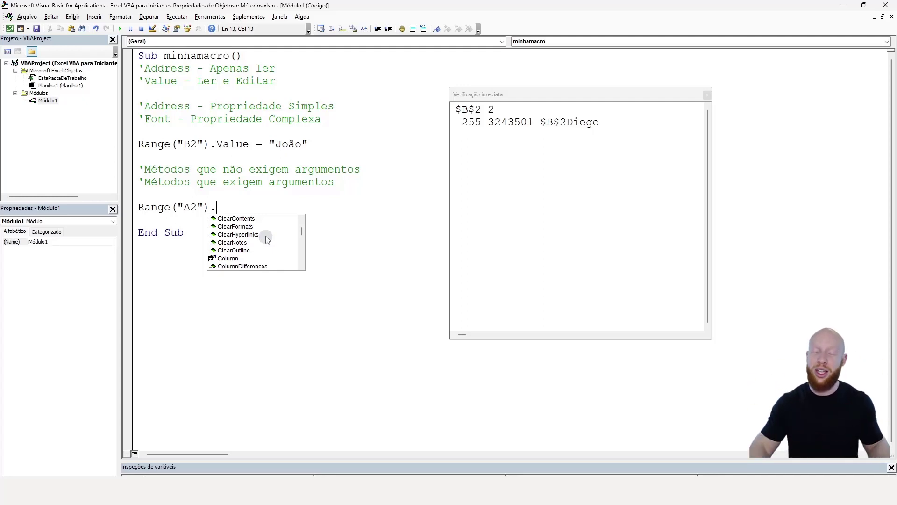
pyautogui.click(287, 170)
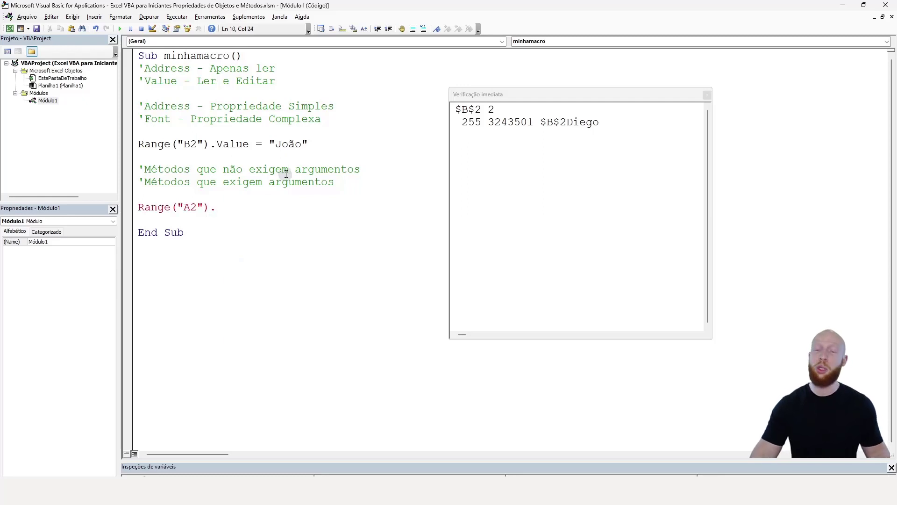